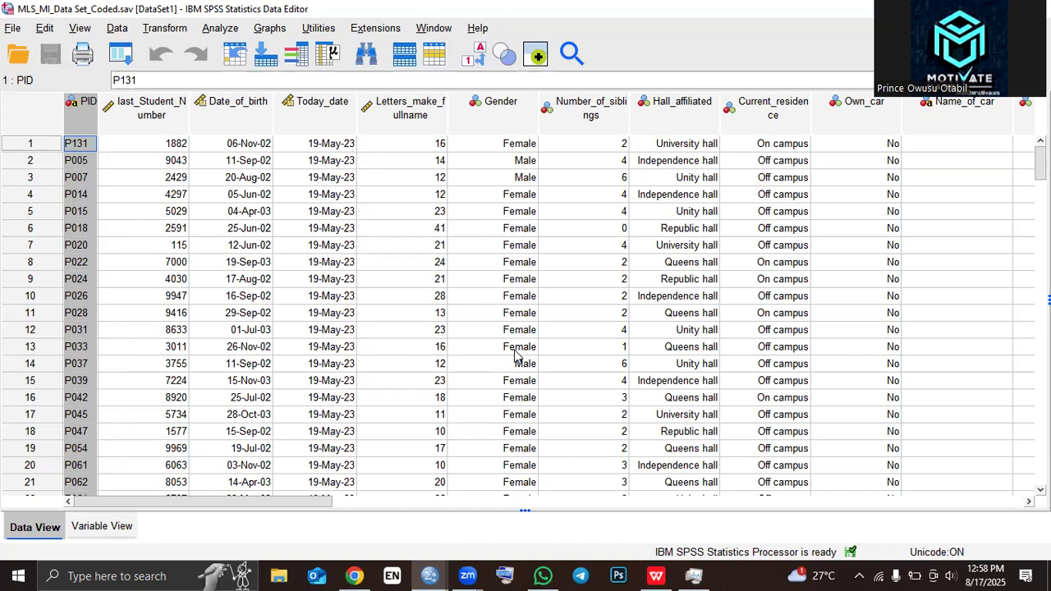
pyautogui.click(101, 527)
pyautogui.click(35, 527)
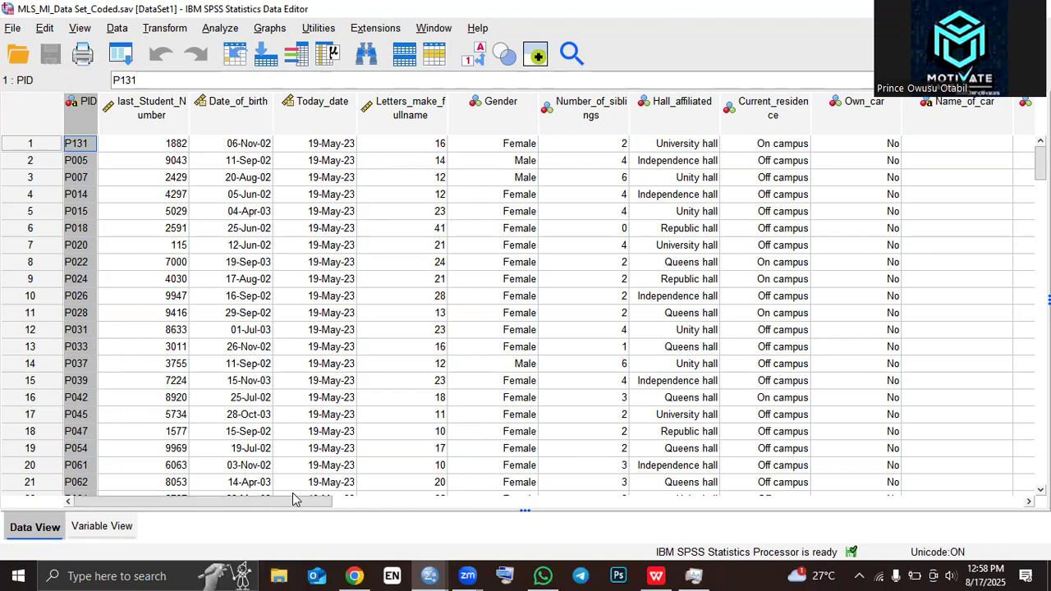
pyautogui.moveTo(296, 498)
pyautogui.mouseDown()
pyautogui.moveTo(317, 502)
pyautogui.moveTo(282, 498)
pyautogui.mouseUp()
pyautogui.moveTo(286, 501); pyautogui.dragTo(283, 504)
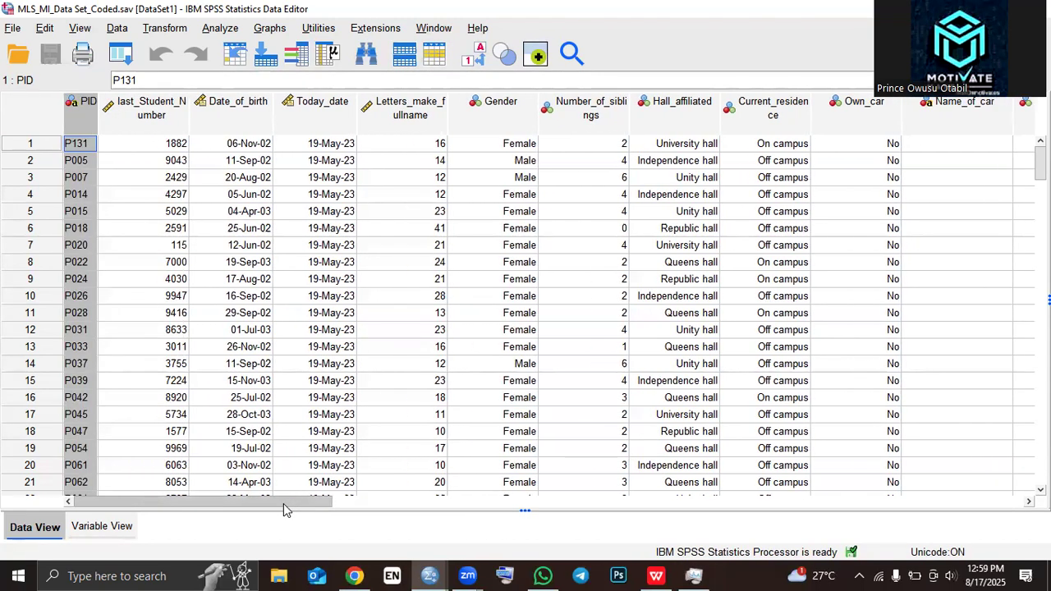
pyautogui.scroll(-1, 283, 501)
pyautogui.scroll(1, 283, 500)
pyautogui.moveTo(284, 500); pyautogui.dragTo(224, 515)
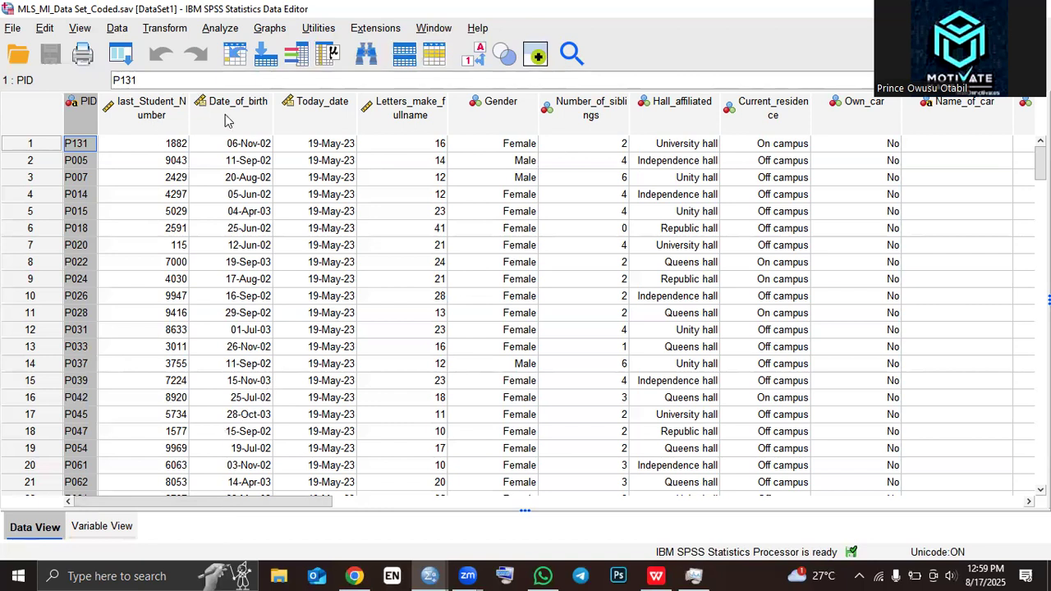
# Examine the Date_of_birth and Today_date columns as the two dates for an age calculation.
pyautogui.click(261, 108)
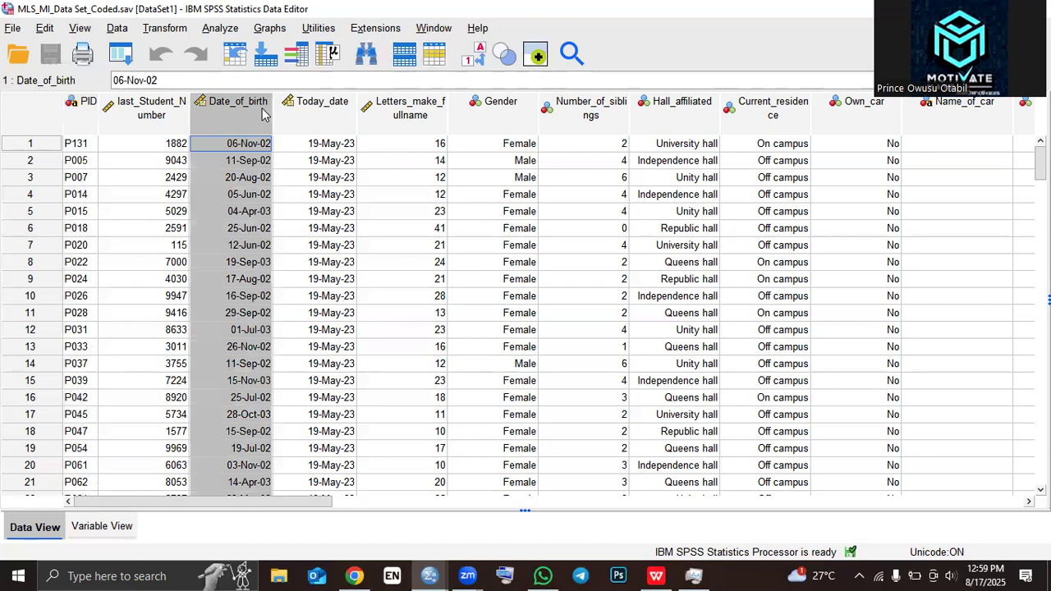
pyautogui.click(311, 124)
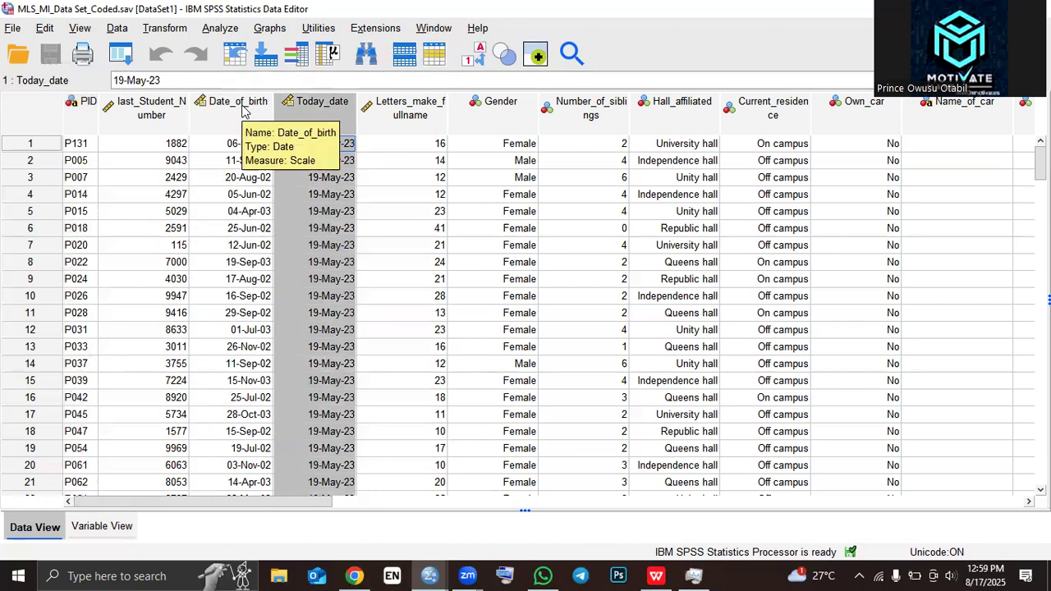
pyautogui.click(243, 111)
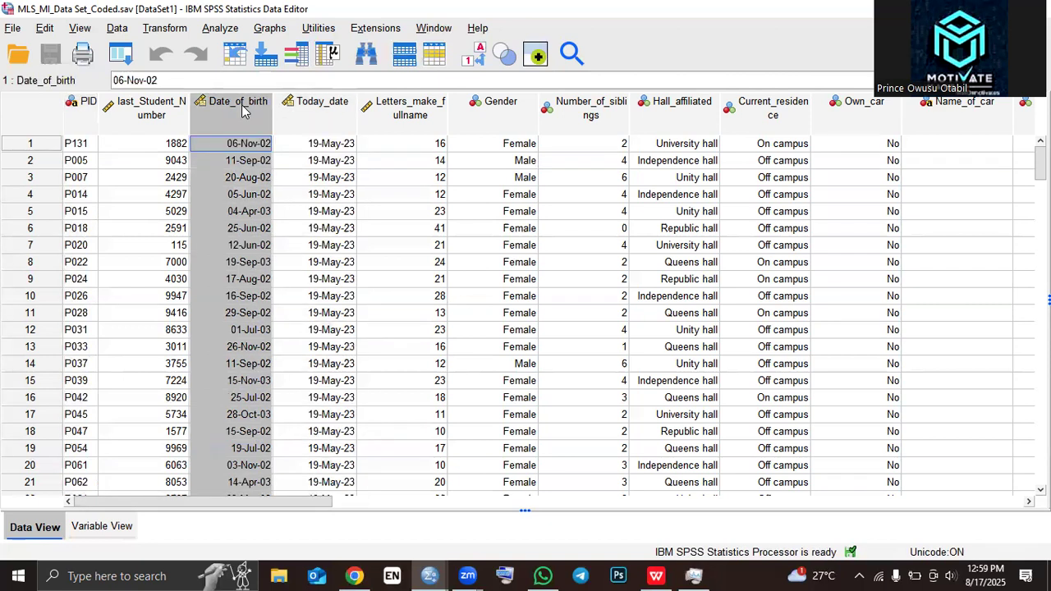
pyautogui.click(314, 102)
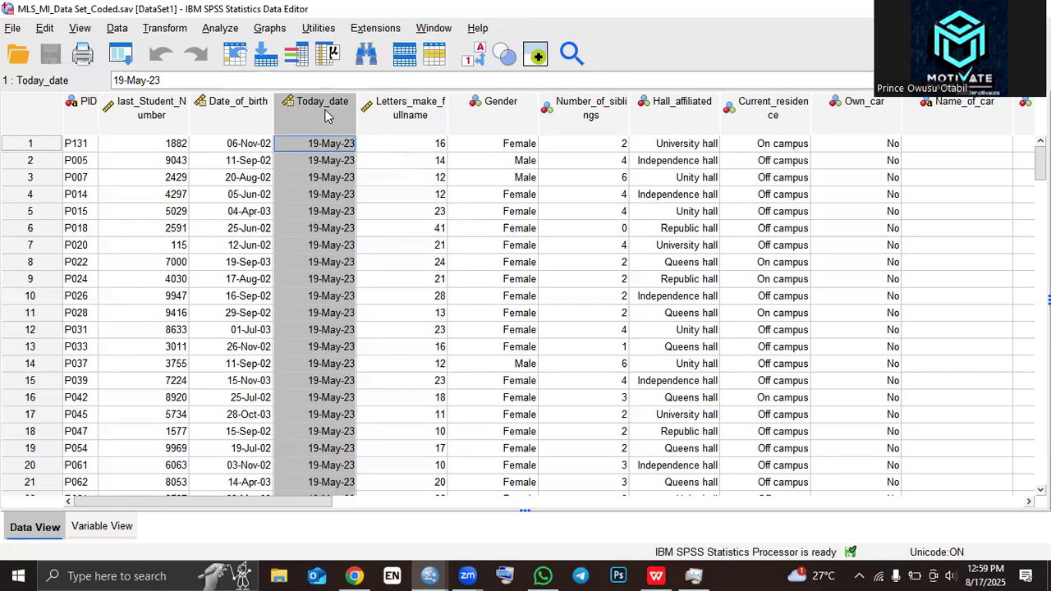
pyautogui.click(238, 119)
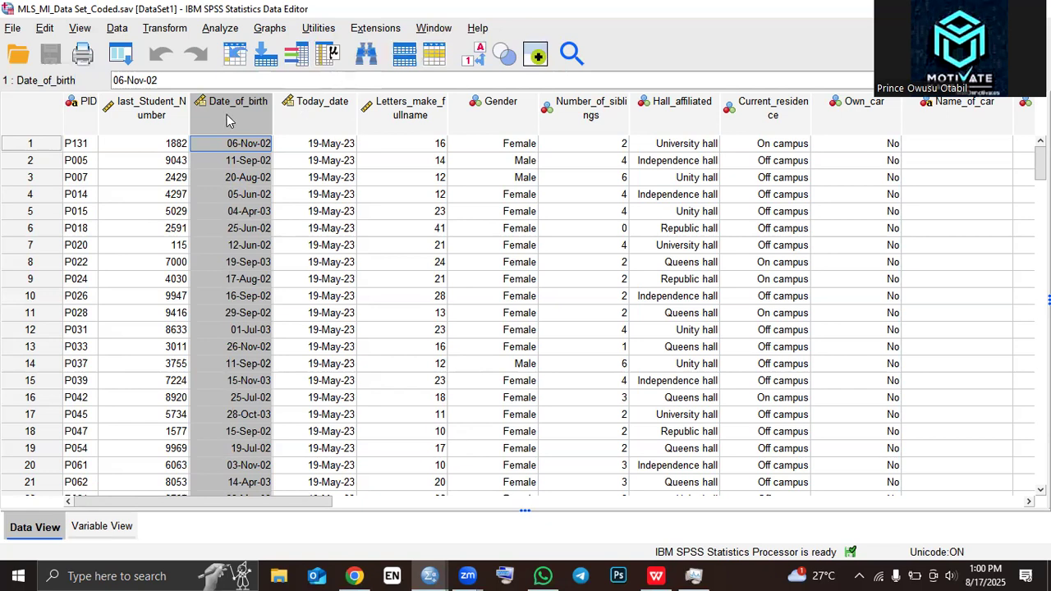
pyautogui.click(294, 109)
pyautogui.click(222, 132)
# Start the Date and Time Wizard and choose to calculate the number of time units between two dates.
pyautogui.click(169, 31)
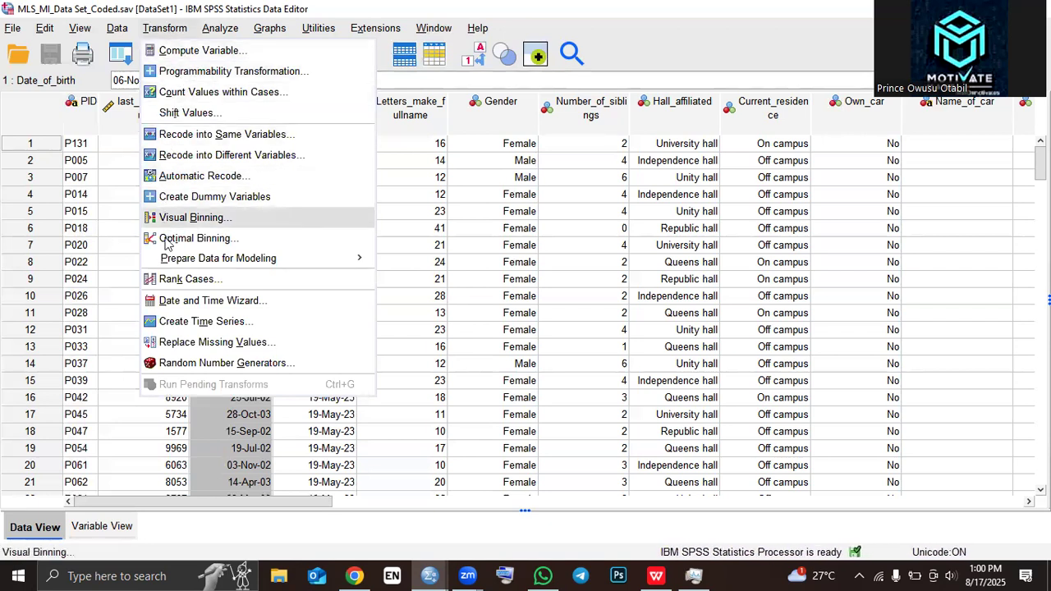
pyautogui.click(207, 304)
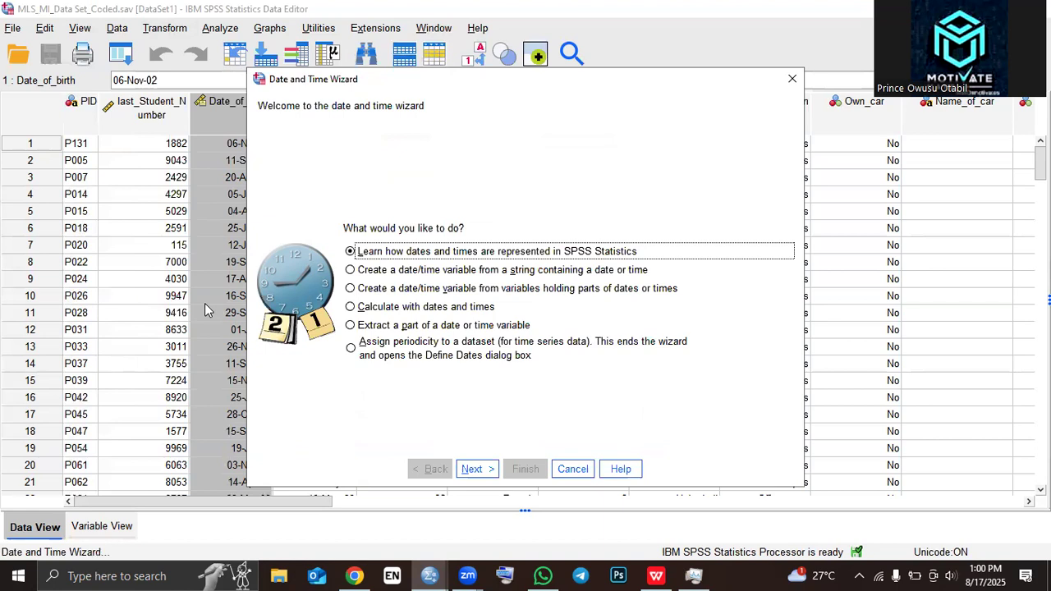
pyautogui.click(364, 308)
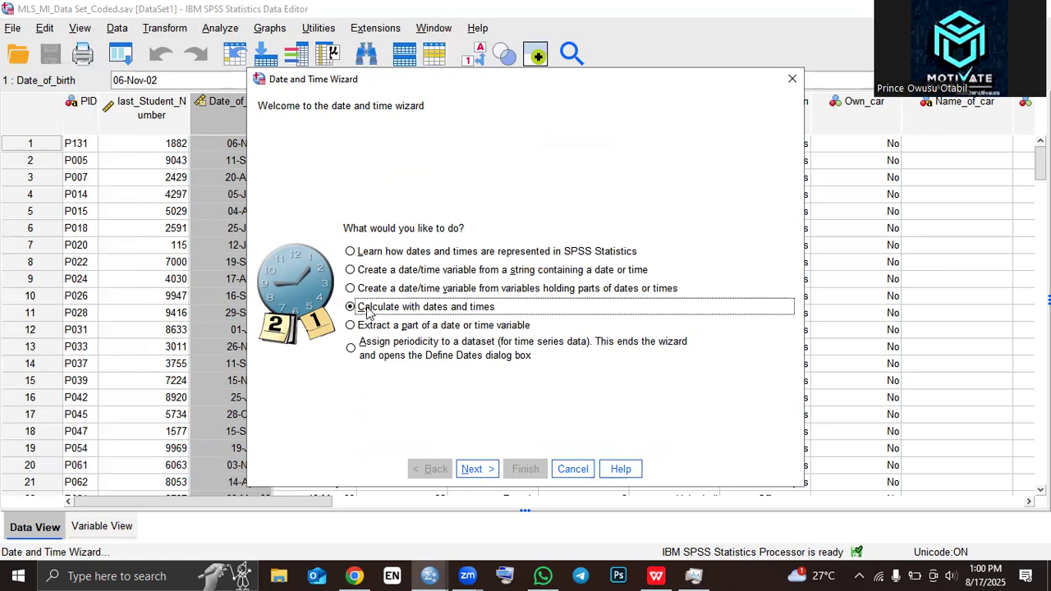
pyautogui.click(475, 472)
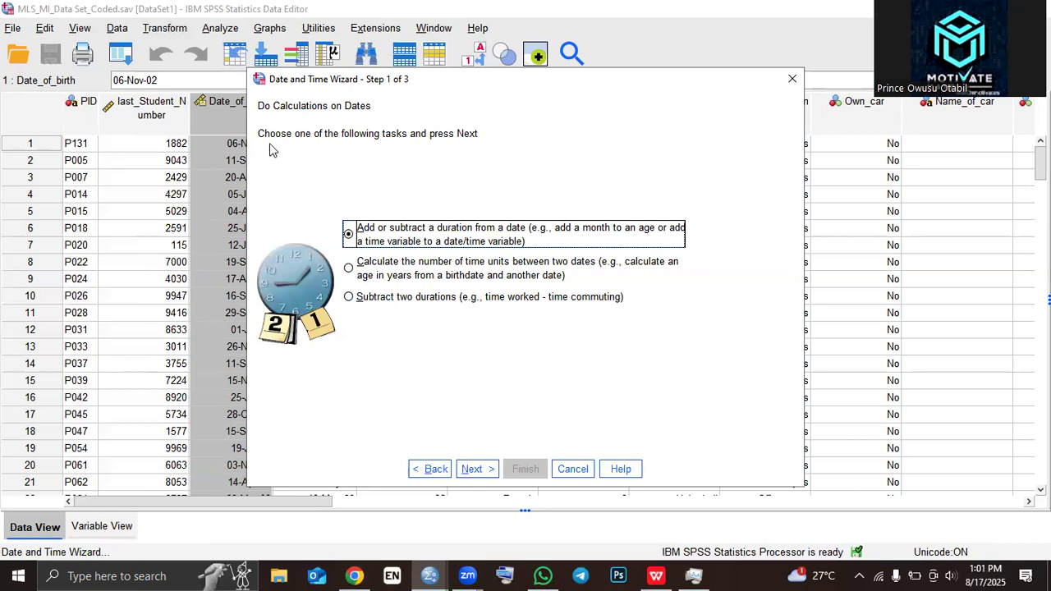
pyautogui.click(350, 270)
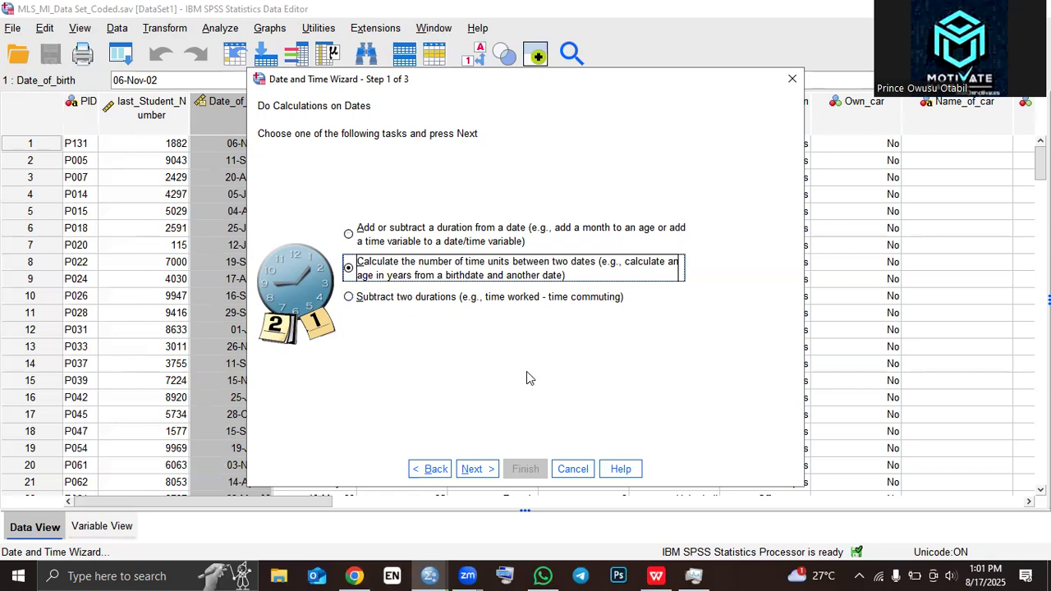
pyautogui.click(473, 469)
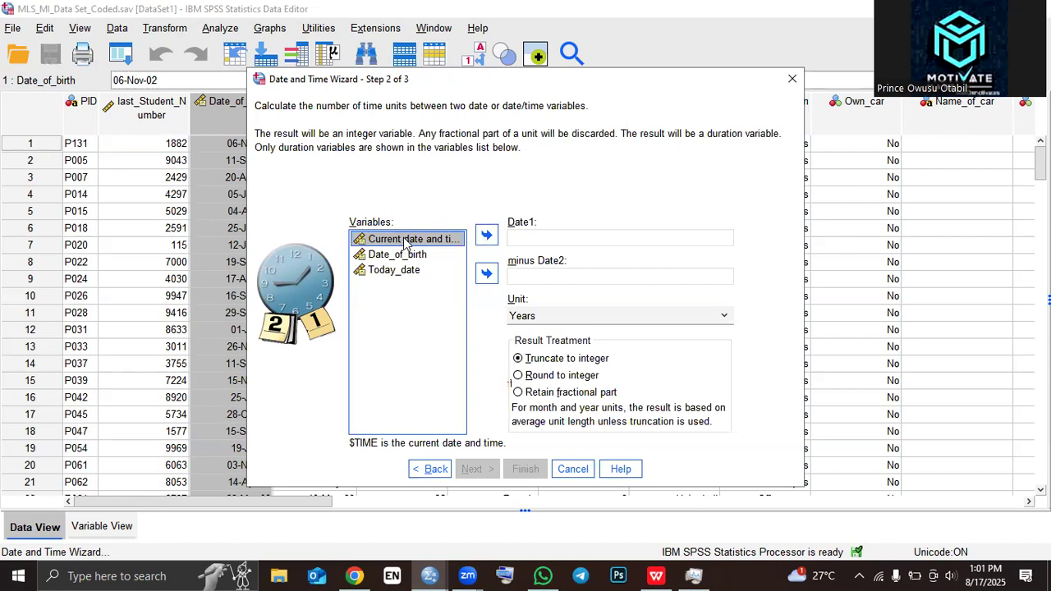
pyautogui.click(487, 238)
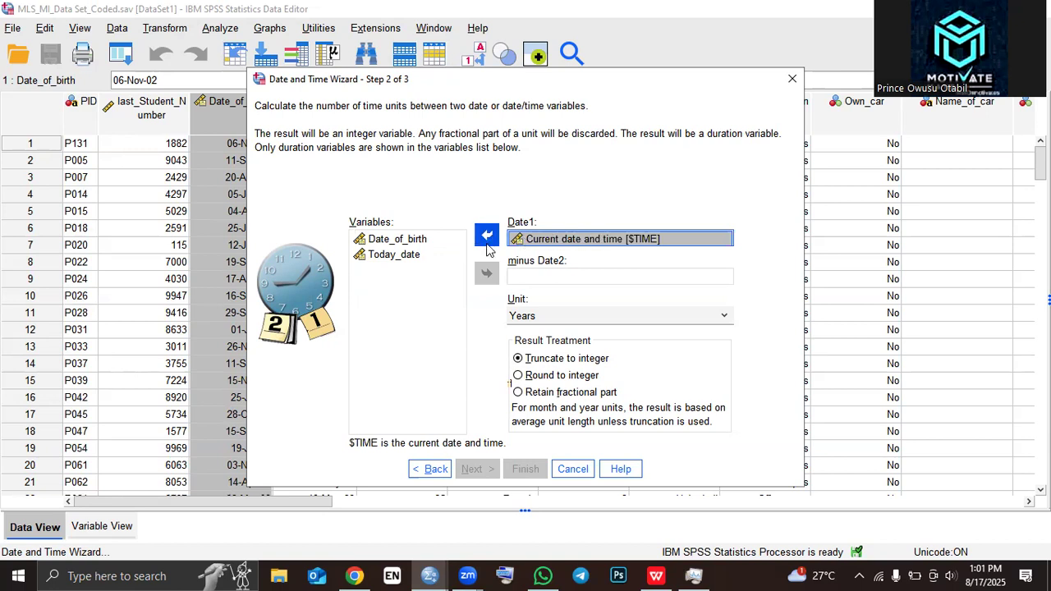
pyautogui.click(487, 237)
pyautogui.click(487, 238)
pyautogui.click(487, 235)
# Define the calculation as Today_date minus Date_of_birth, keeping years as the unit and truncation to integer.
pyautogui.click(417, 271)
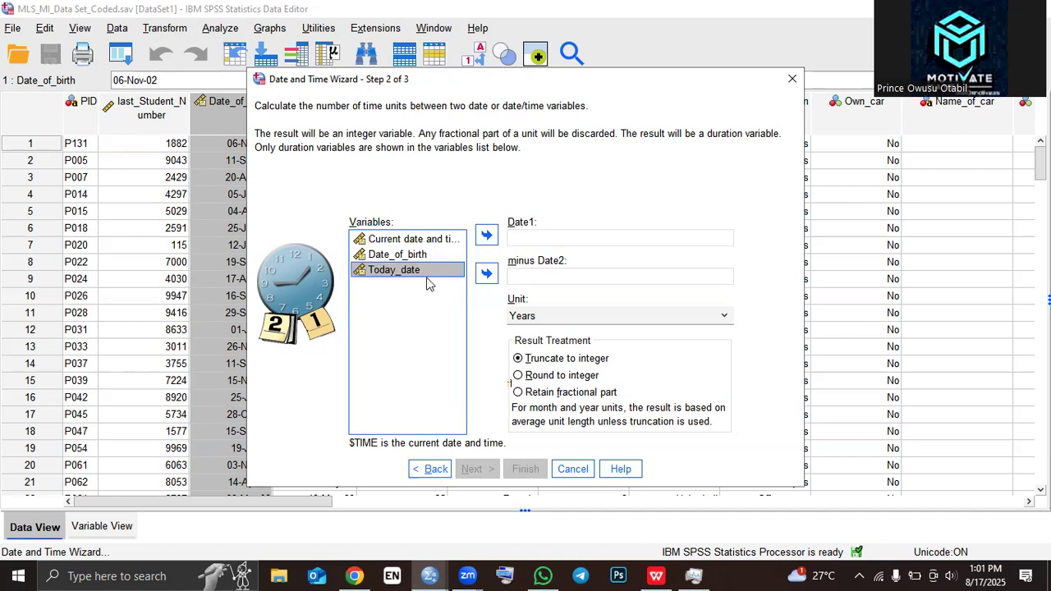
pyautogui.click(485, 237)
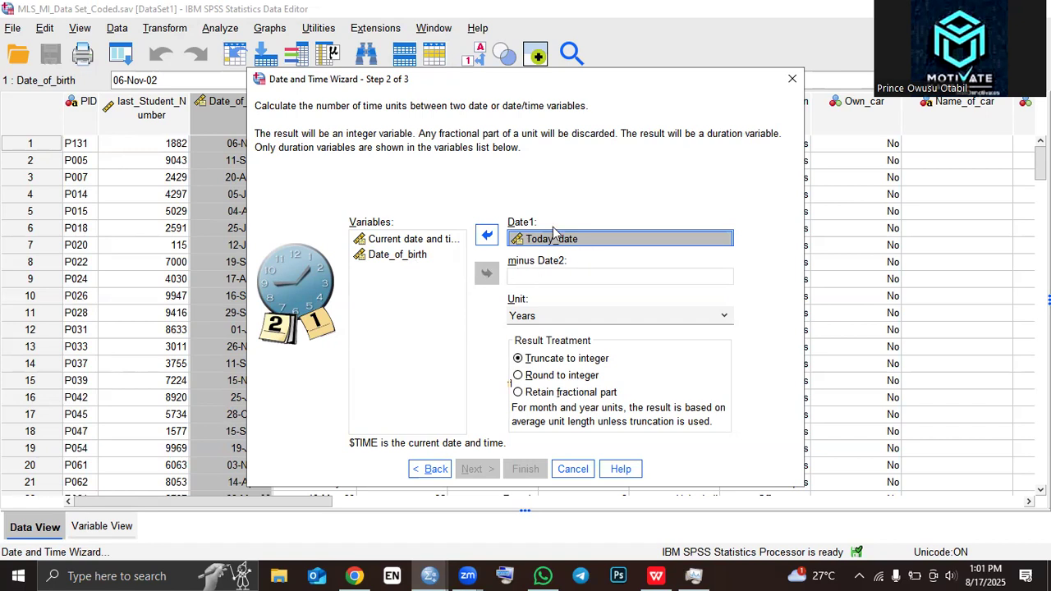
pyautogui.click(397, 256)
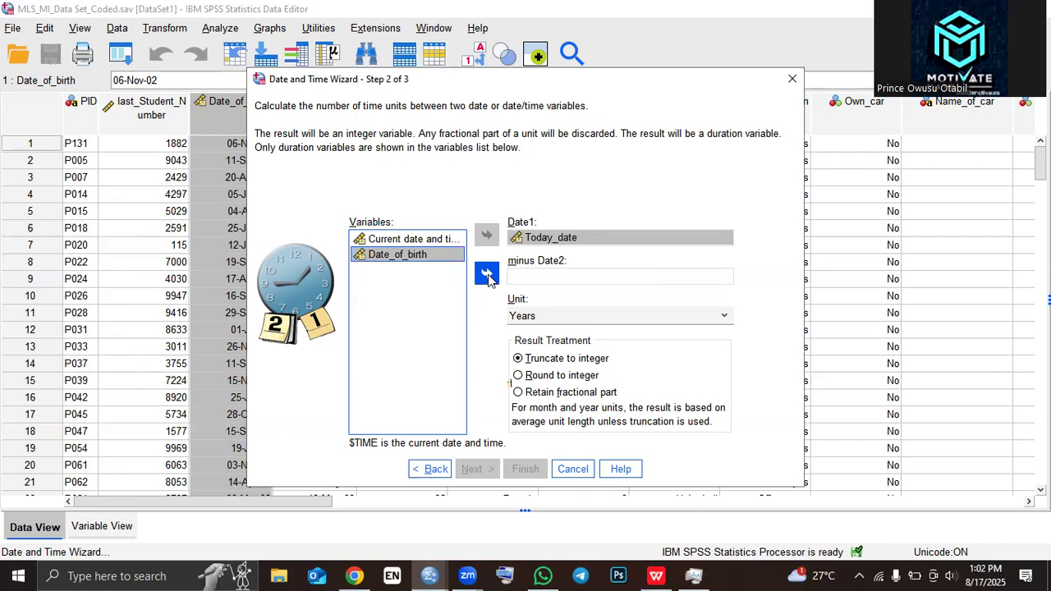
pyautogui.click(487, 276)
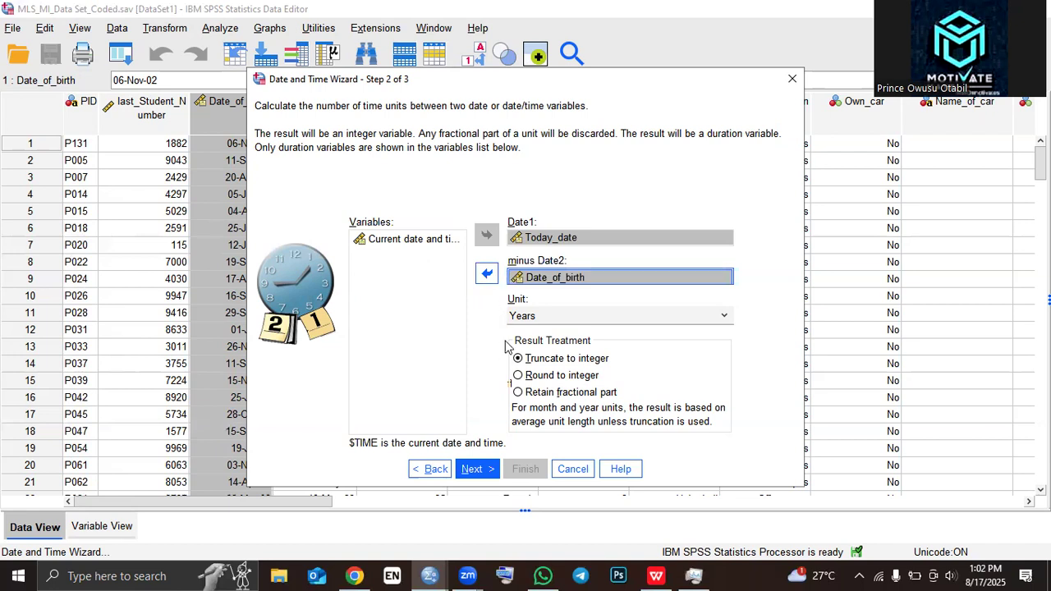
pyautogui.click(542, 319)
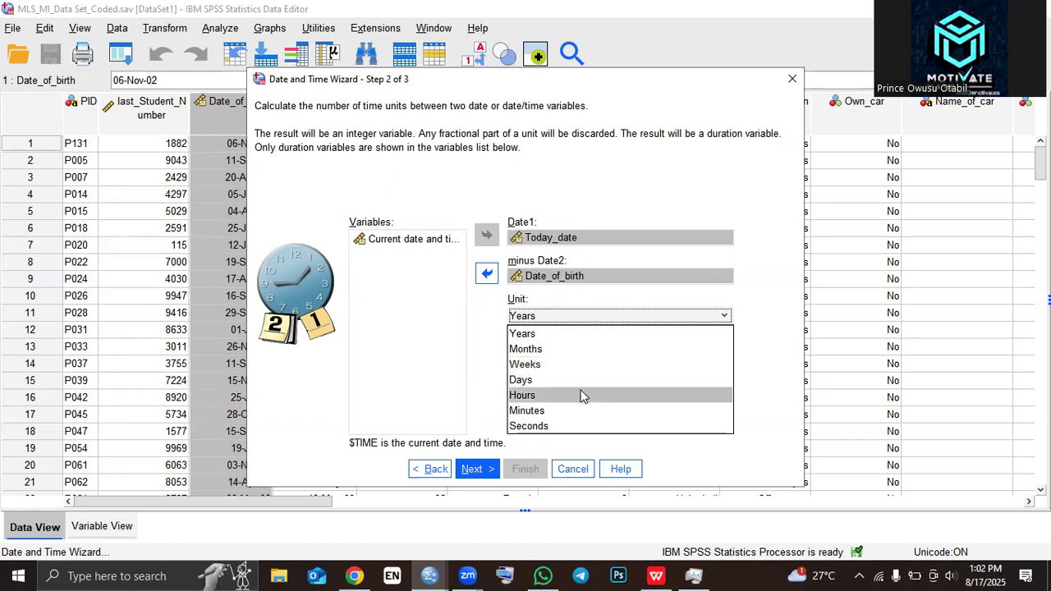
pyautogui.click(484, 369)
pyautogui.click(532, 323)
pyautogui.click(471, 396)
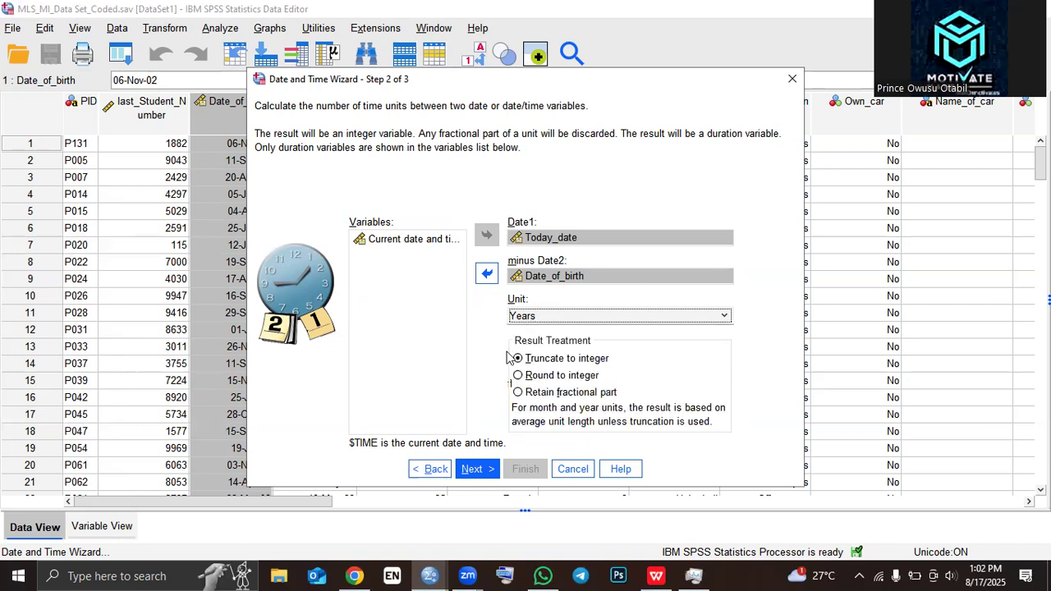
pyautogui.click(476, 469)
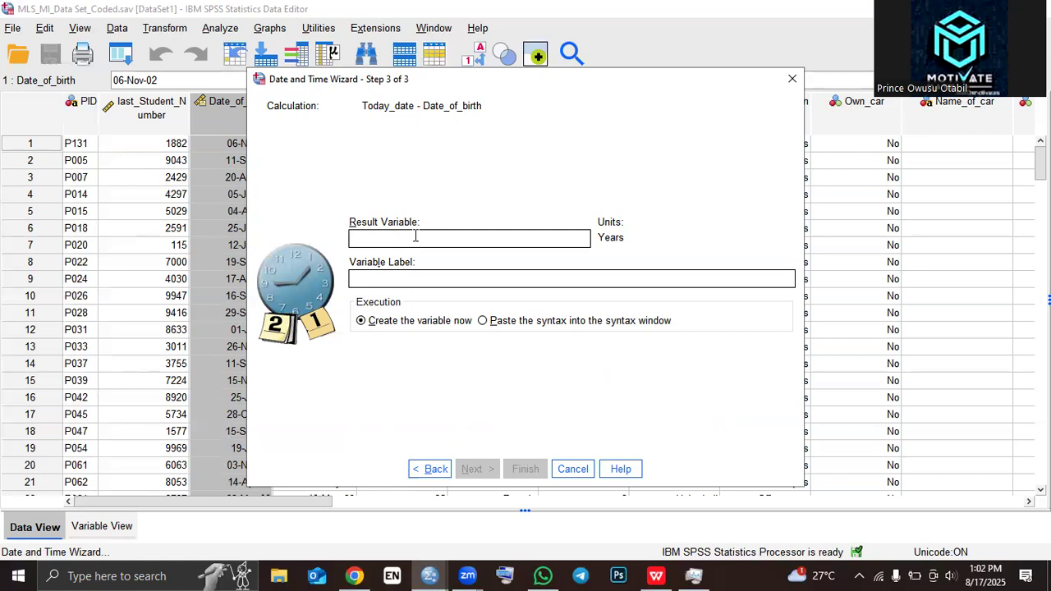
# Name the result variable AGE, label it AGE, and finish the wizard to create the variable immediately.
pyautogui.write('AG')
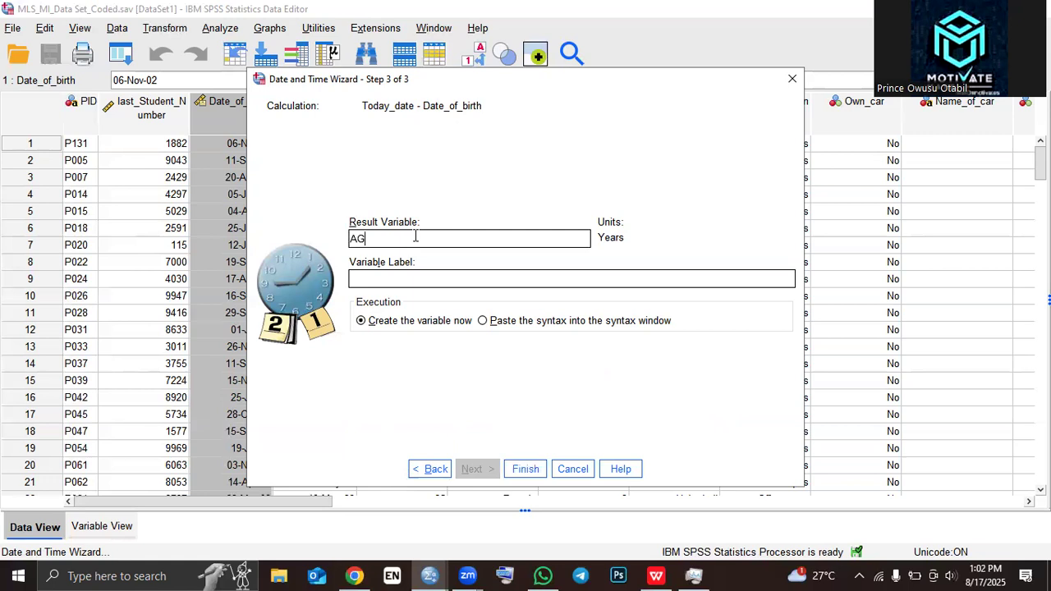
pyautogui.write('E')
pyautogui.click(374, 276)
pyautogui.write('AGE')
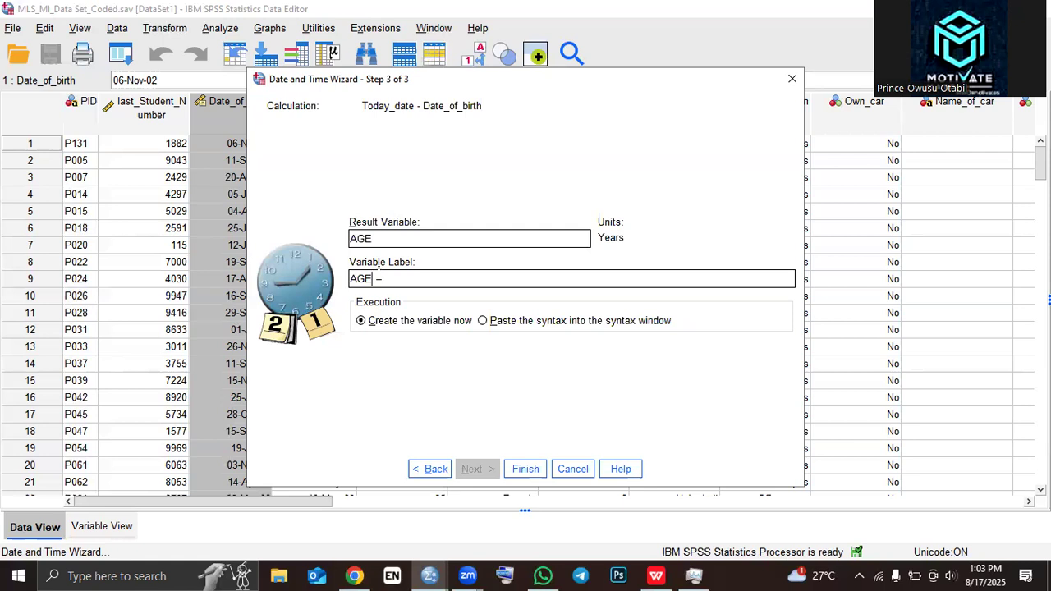
pyautogui.click(539, 474)
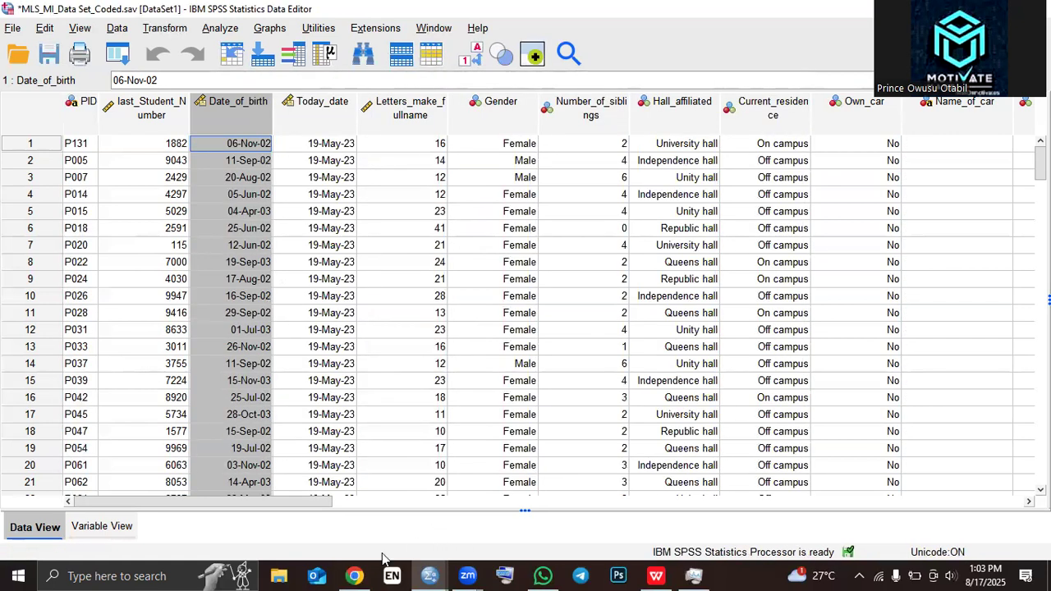
# Find the Age column among the last variables of the dataset and examine its values down the cases.
pyautogui.moveTo(261, 509); pyautogui.dragTo(887, 505)
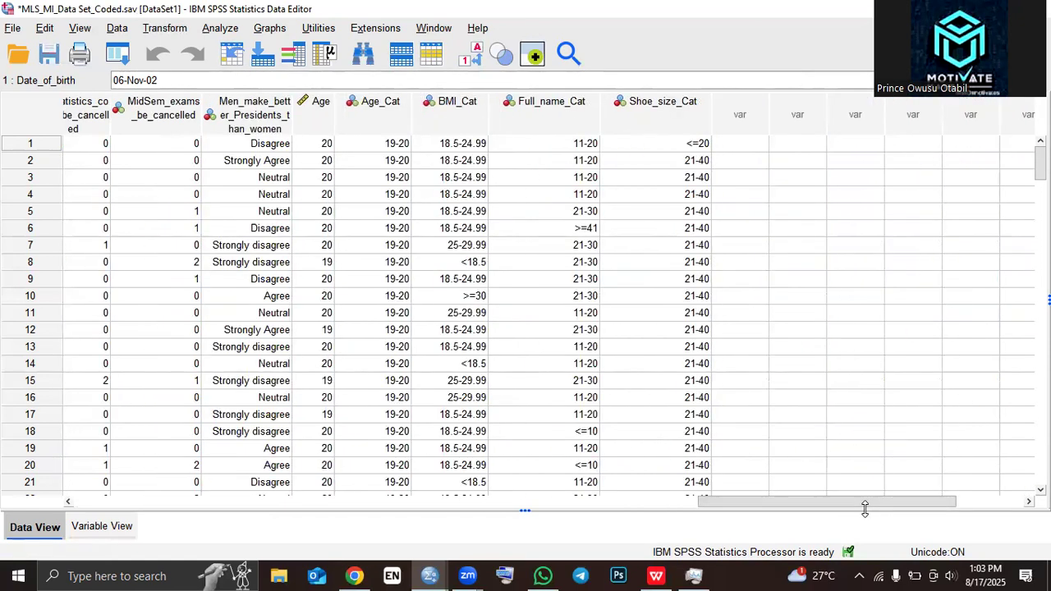
pyautogui.moveTo(851, 502); pyautogui.dragTo(839, 499)
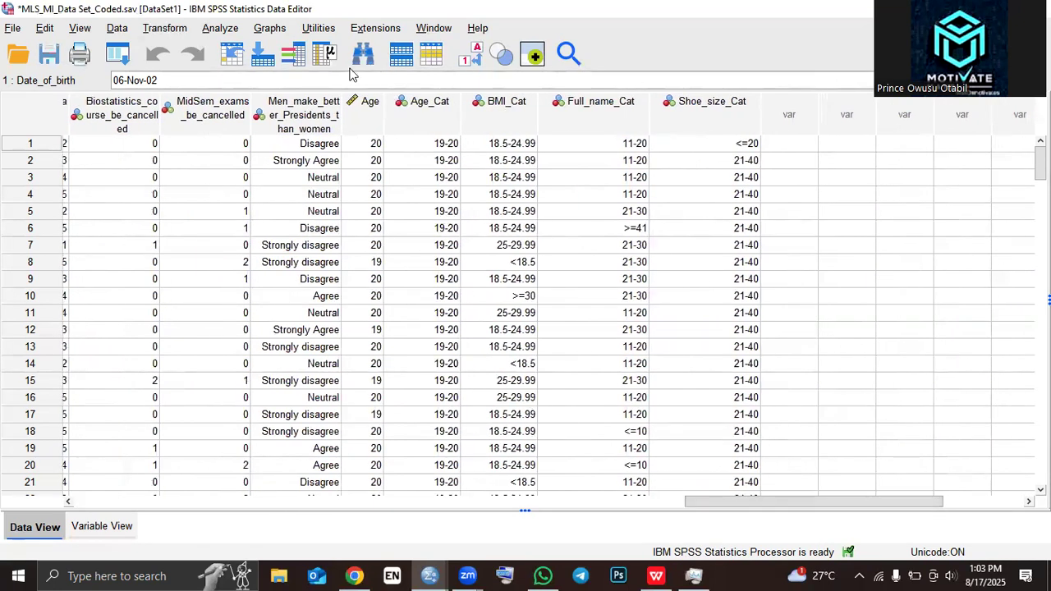
pyautogui.click(380, 122)
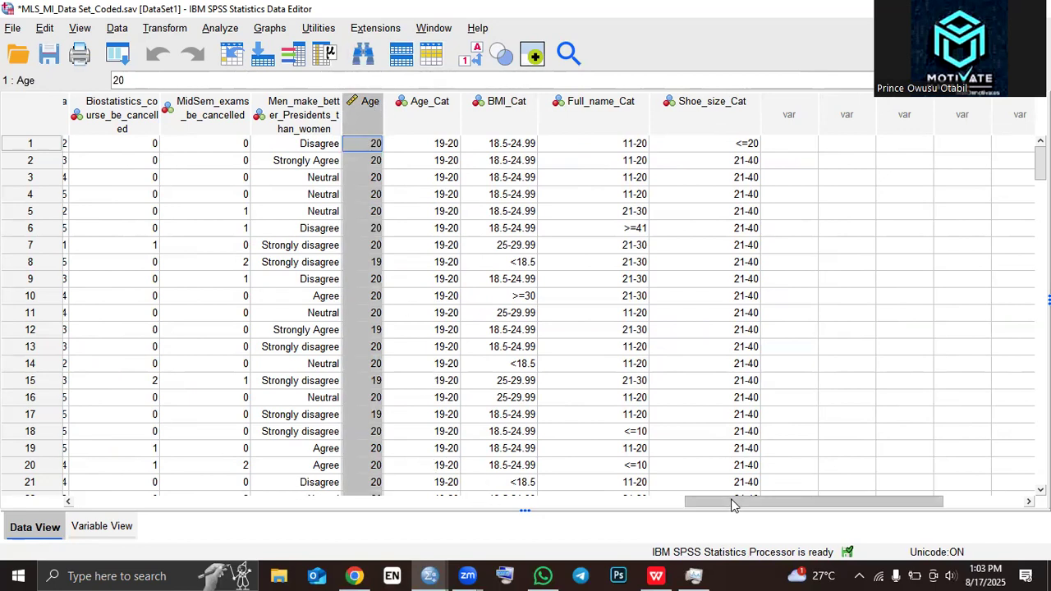
pyautogui.moveTo(731, 502); pyautogui.dragTo(687, 502)
pyautogui.scroll(-20, 621, 395)
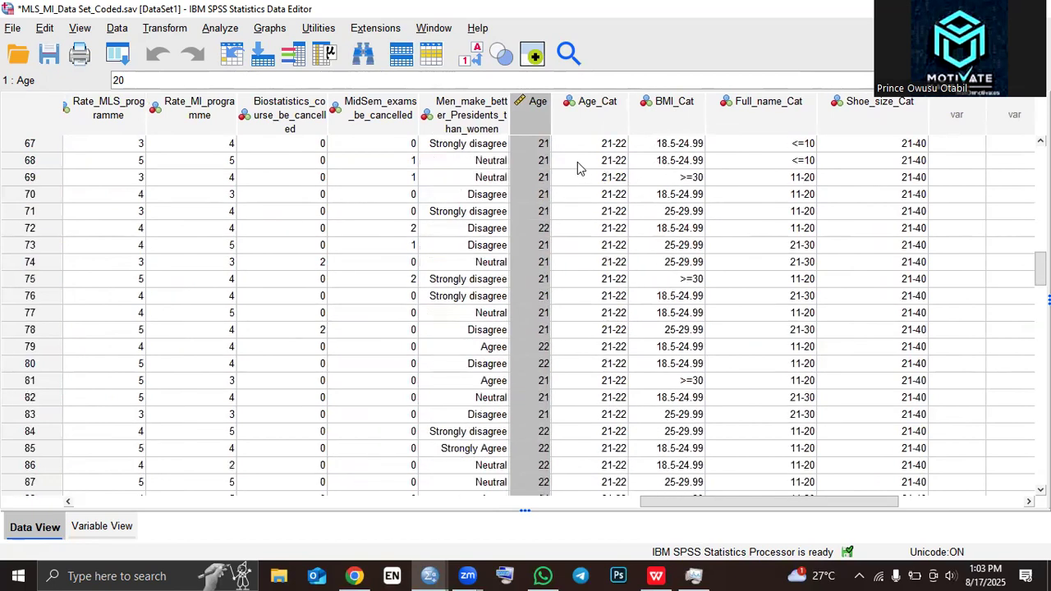
pyautogui.click(542, 121)
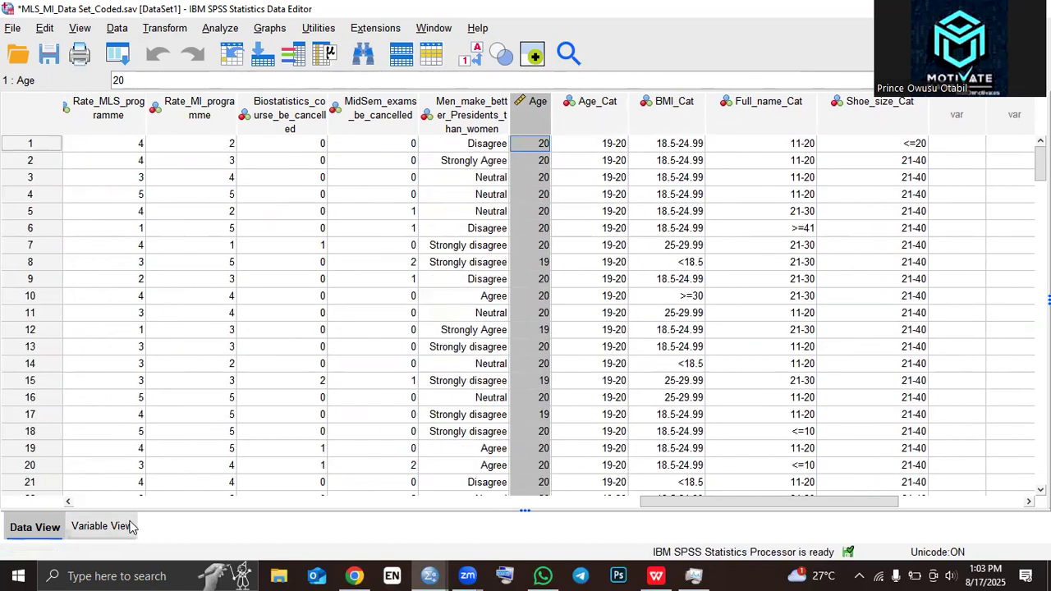
# Inspect the Age variable's definition in the Variable View.
pyautogui.click(100, 526)
pyautogui.scroll(-8, 223, 419)
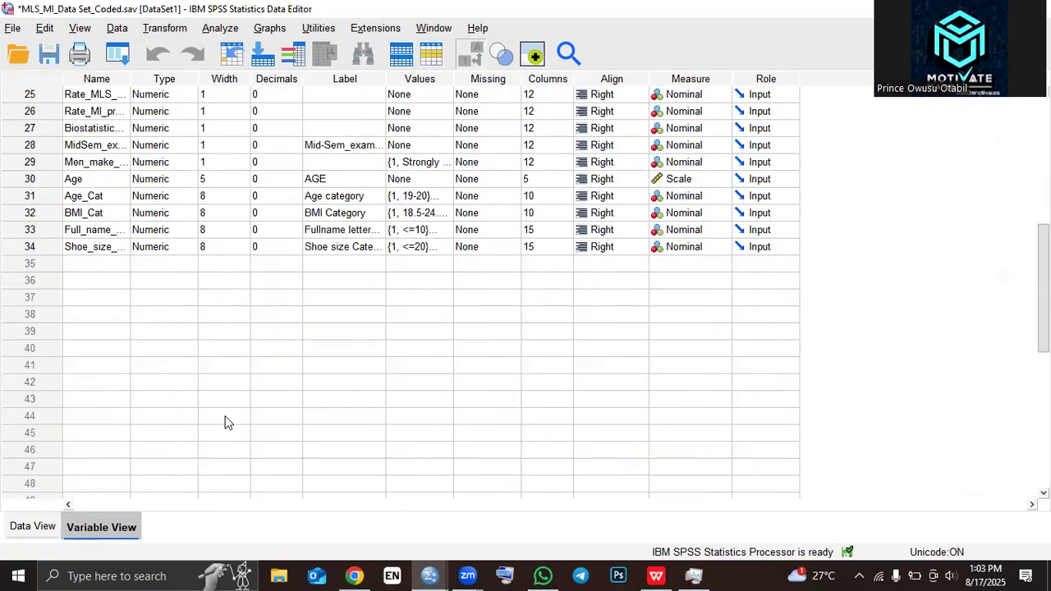
pyautogui.scroll(2, 211, 419)
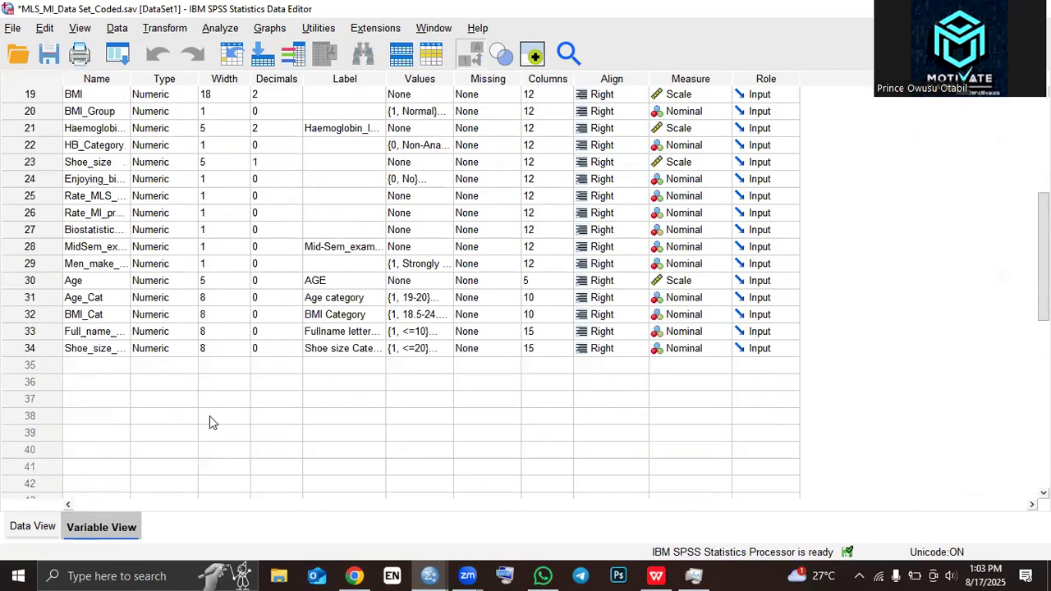
pyautogui.click(29, 280)
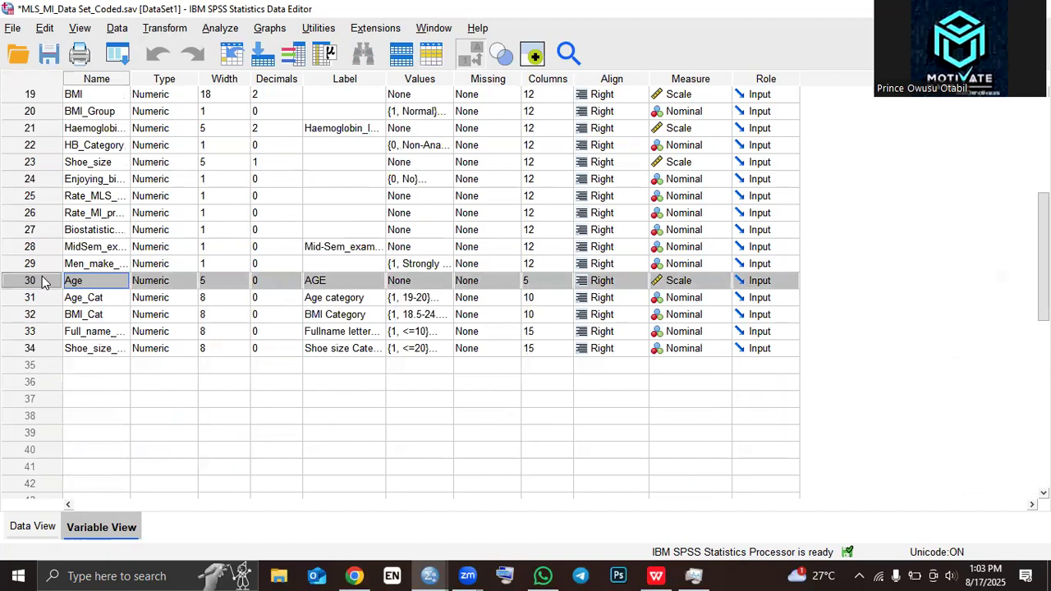
# Return to the Data View and look at the columns preceding Age.
pyautogui.click(32, 526)
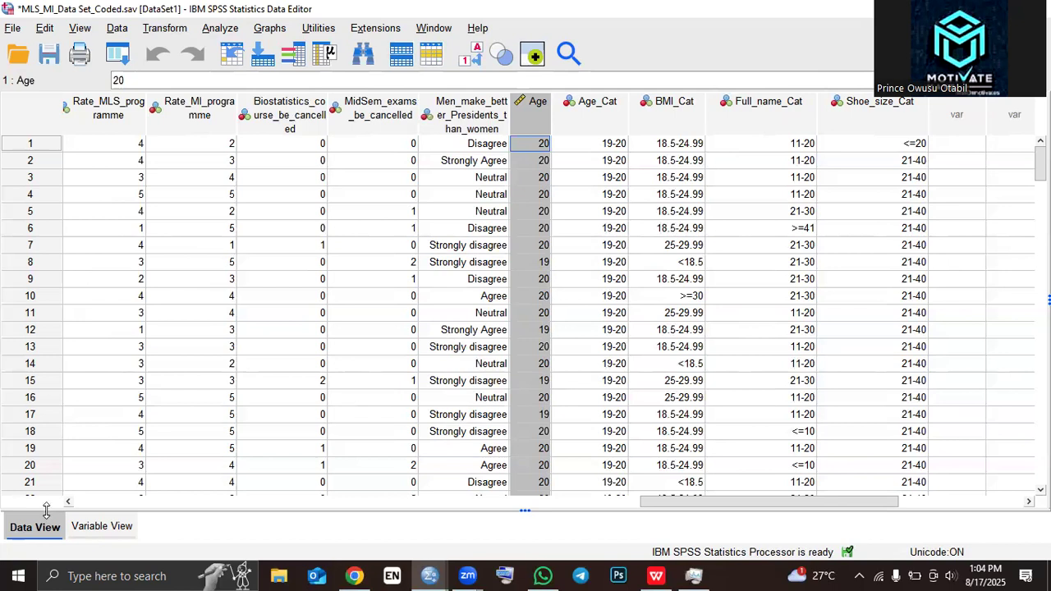
pyautogui.moveTo(700, 501); pyautogui.dragTo(579, 503)
pyautogui.moveTo(421, 527); pyautogui.dragTo(561, 568)
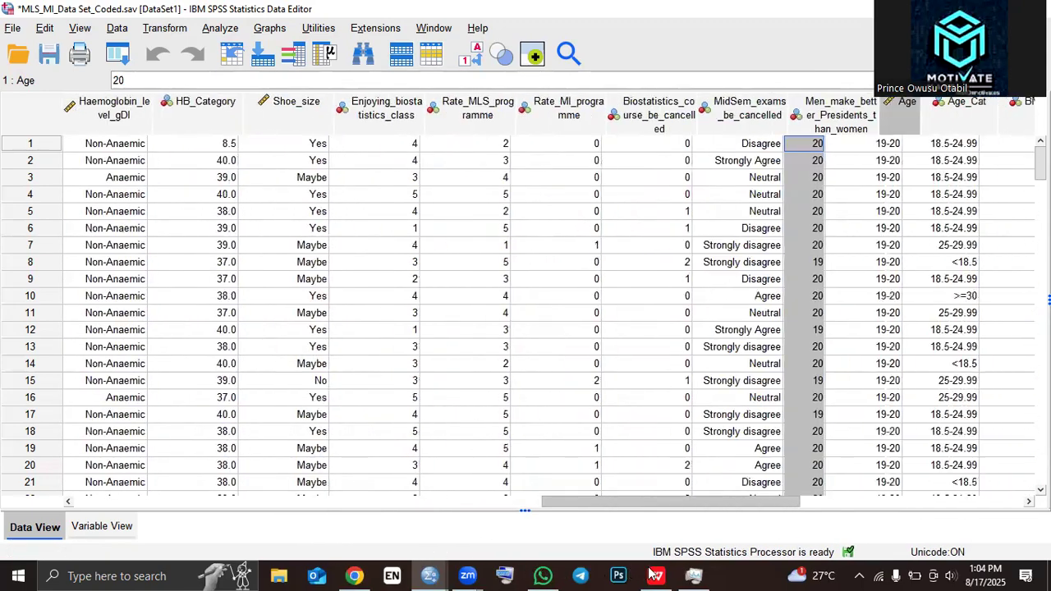
# Examine the Age_Cat column beside the Age column in the Data View.
pyautogui.moveTo(641, 573)
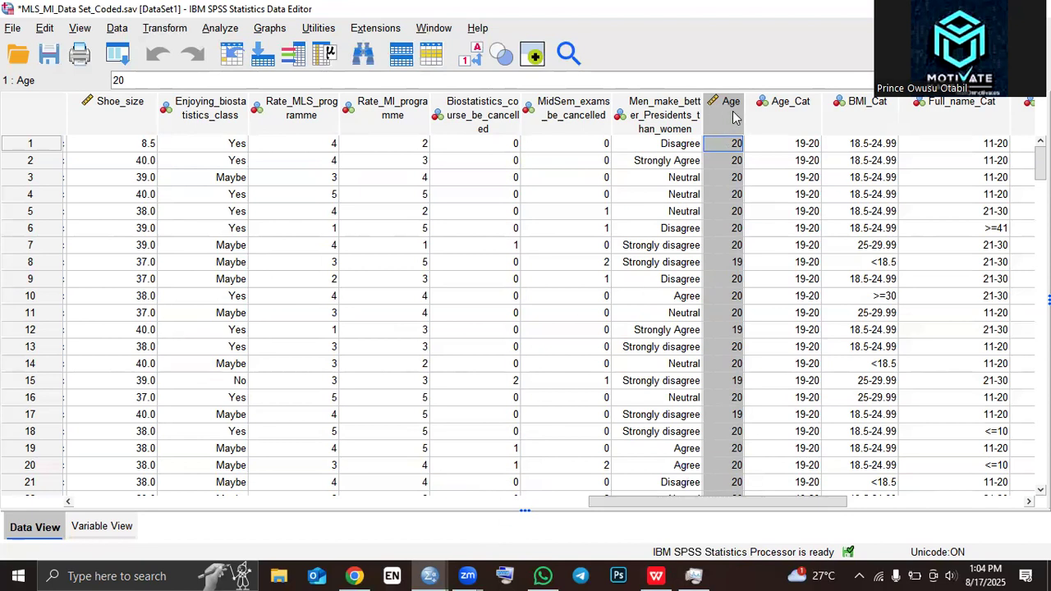
pyautogui.moveTo(733, 118)
pyautogui.click(772, 118)
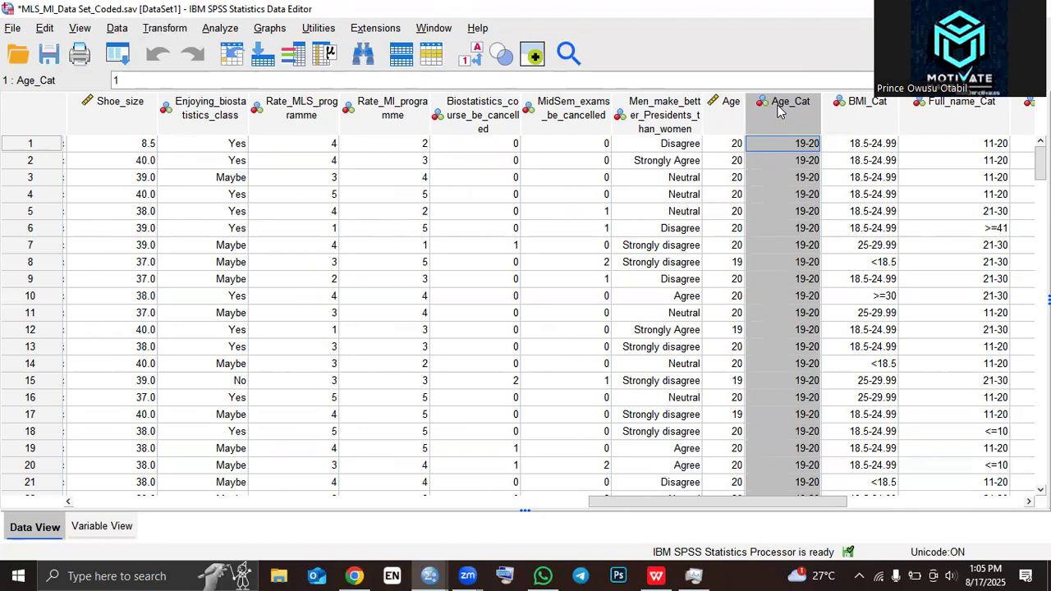
# Start a Recode into Different Variables with AGE as the input variable.
pyautogui.click(165, 27)
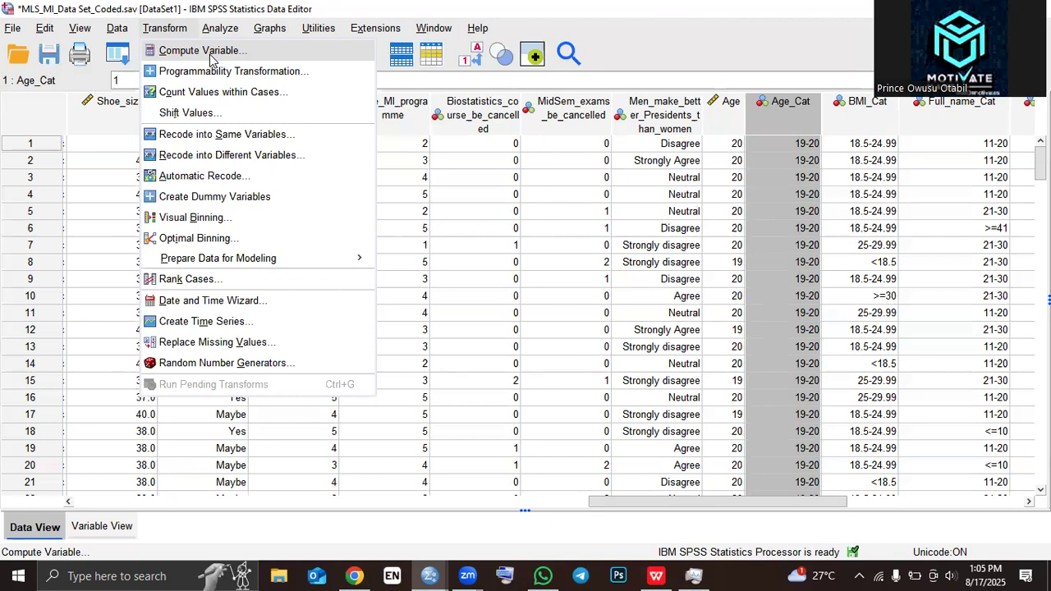
pyautogui.click(239, 158)
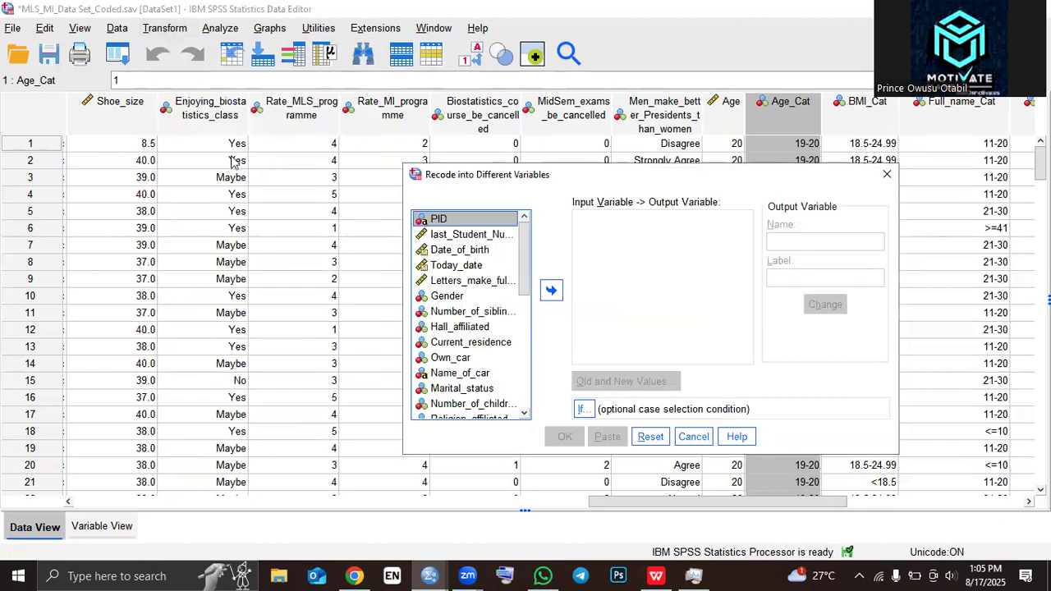
pyautogui.moveTo(525, 256); pyautogui.dragTo(510, 388)
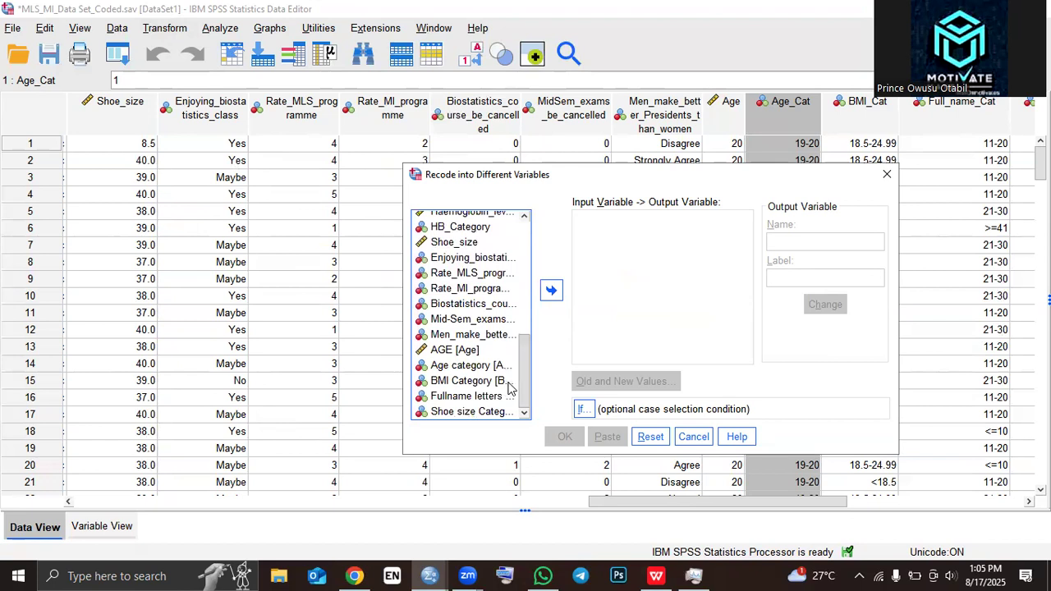
pyautogui.click(476, 351)
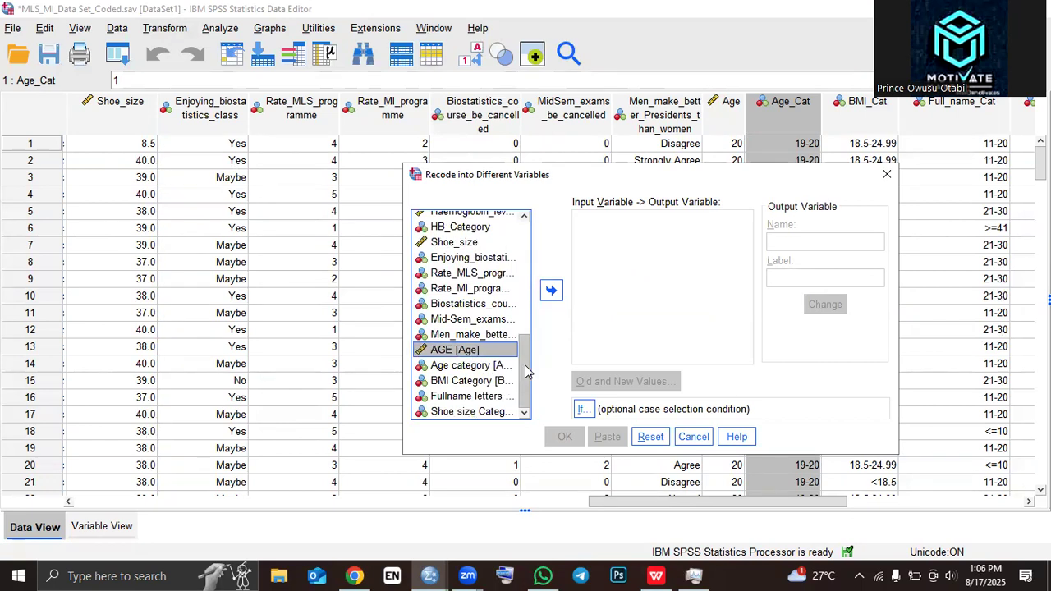
pyautogui.click(552, 288)
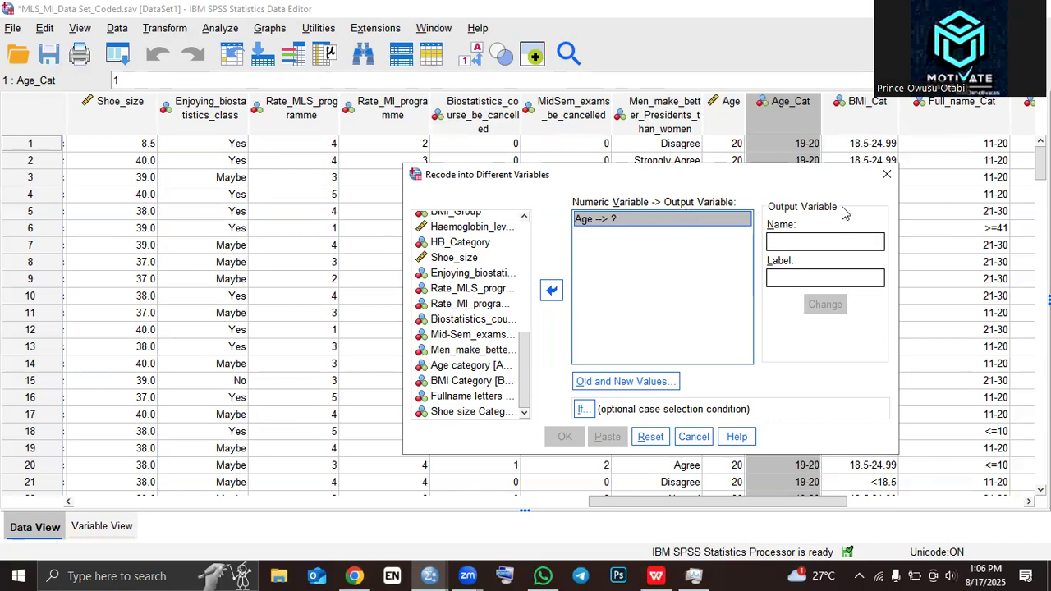
# Name the recode's output variable AGEcat, label it AGEcat, and assign it to Age.
pyautogui.click(814, 240)
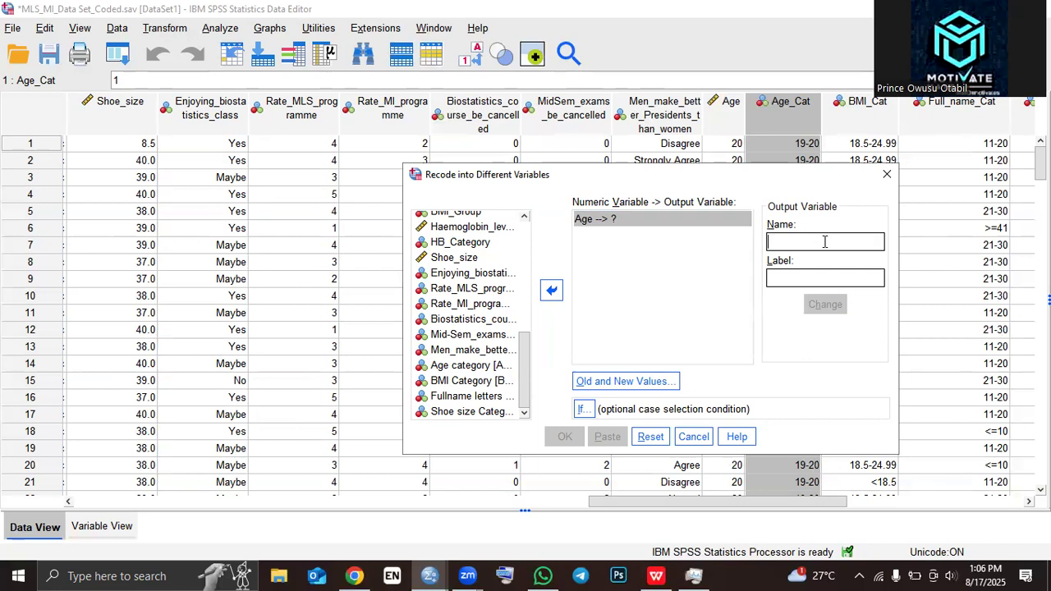
pyautogui.write('A')
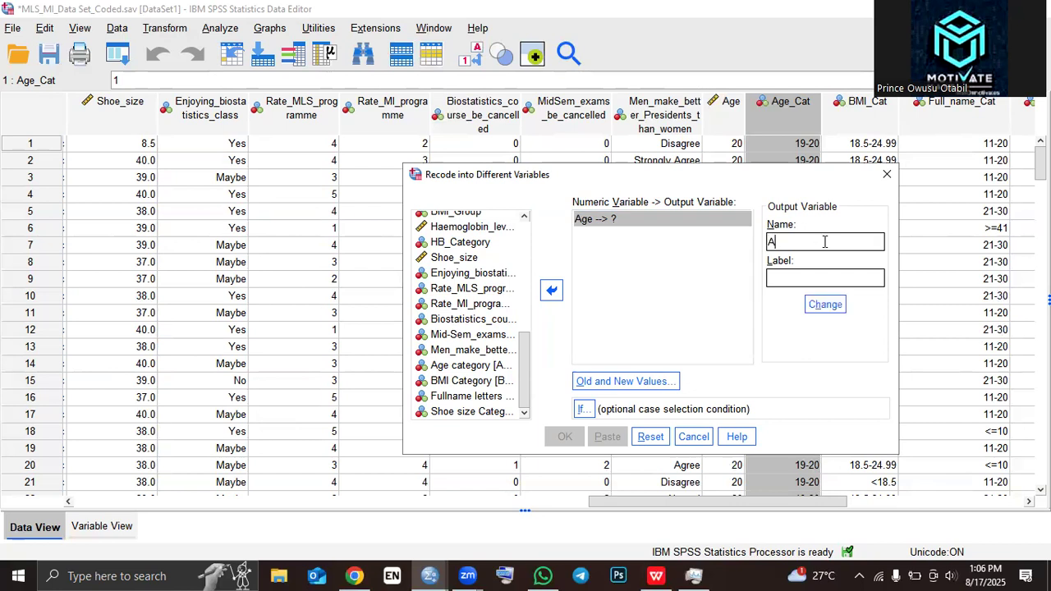
pyautogui.write('GEcat')
pyautogui.click(847, 281)
pyautogui.write('AGEcat')
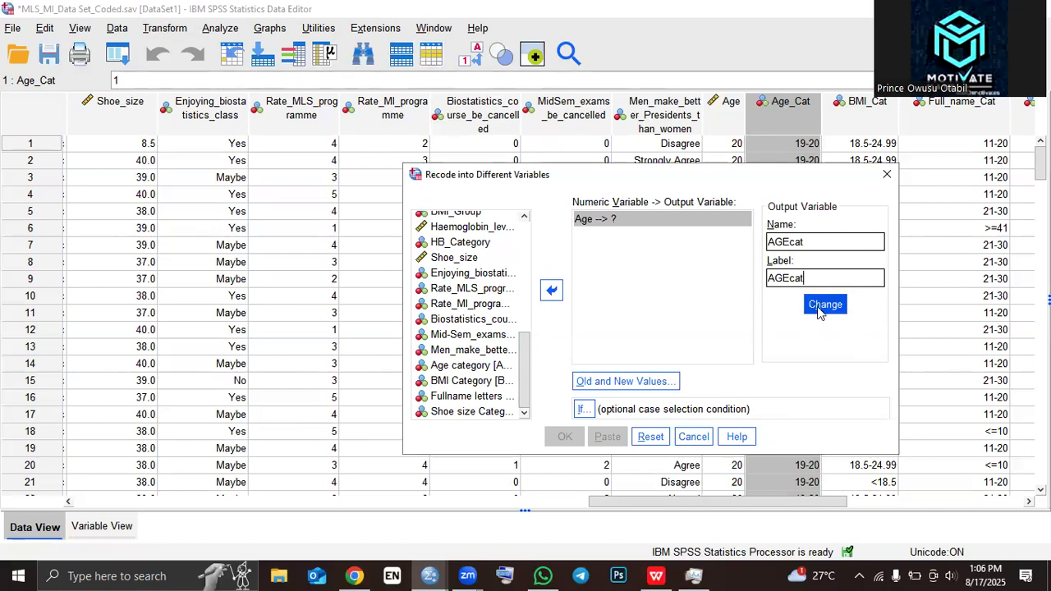
pyautogui.click(825, 305)
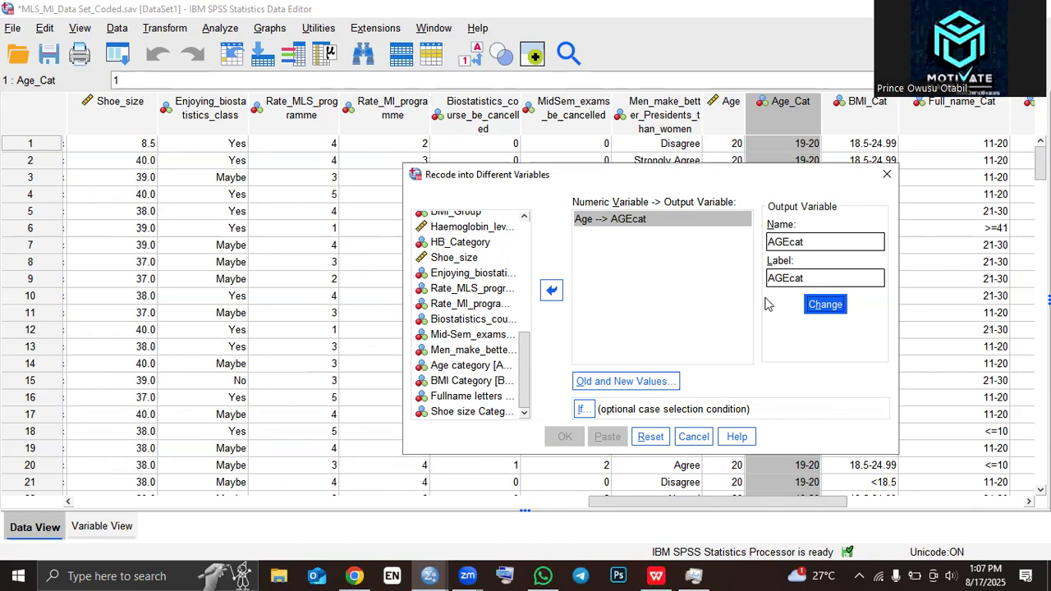
# Switch to WPS Office, read through the coding instructions in the INSTRUCTIONS_MLT_MI_3 document, and return to SPSS.
pyautogui.click(656, 576)
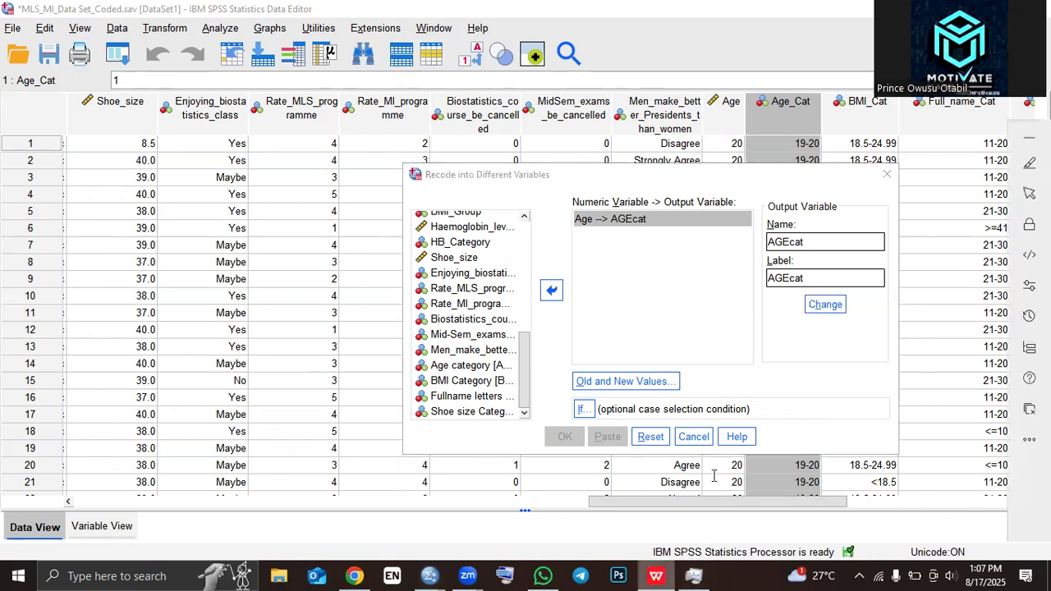
pyautogui.click(366, 17)
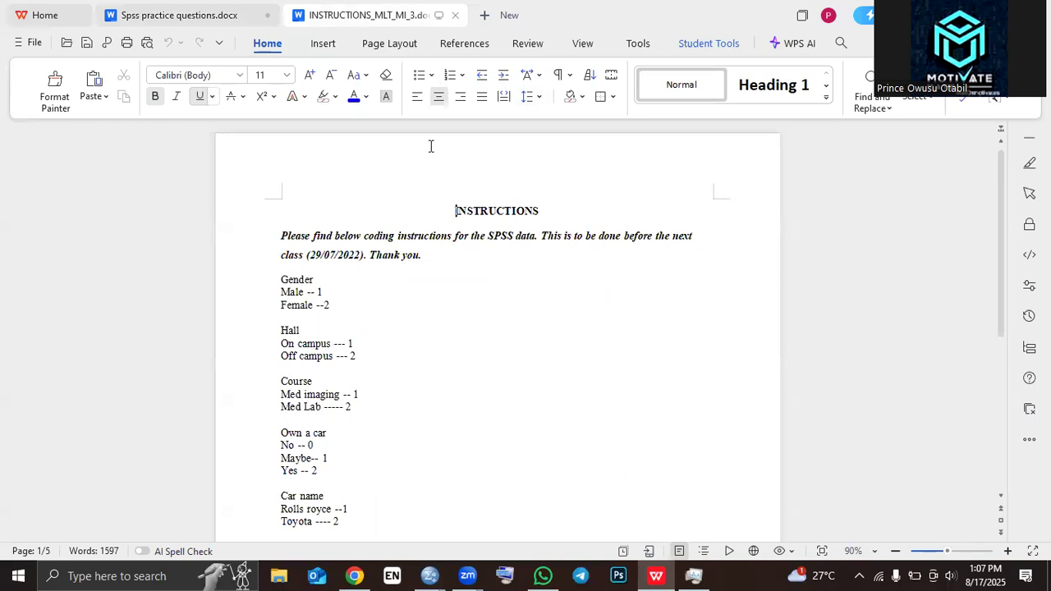
pyautogui.scroll(-3, 427, 328)
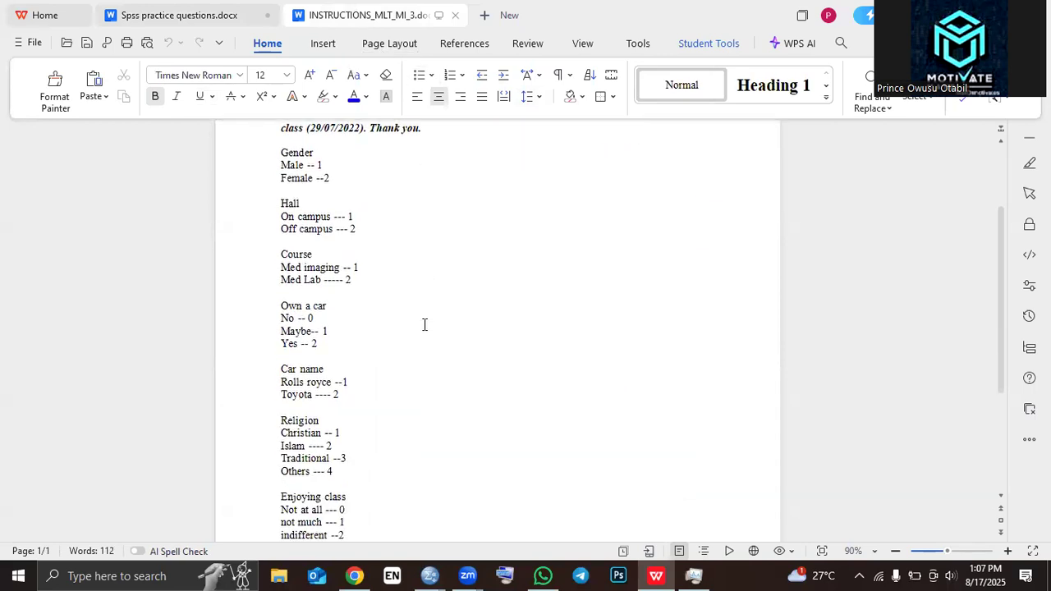
pyautogui.scroll(3, 424, 325)
pyautogui.scroll(-2, 425, 326)
pyautogui.scroll(-8, 427, 325)
pyautogui.scroll(1, 428, 325)
pyautogui.scroll(1, 406, 324)
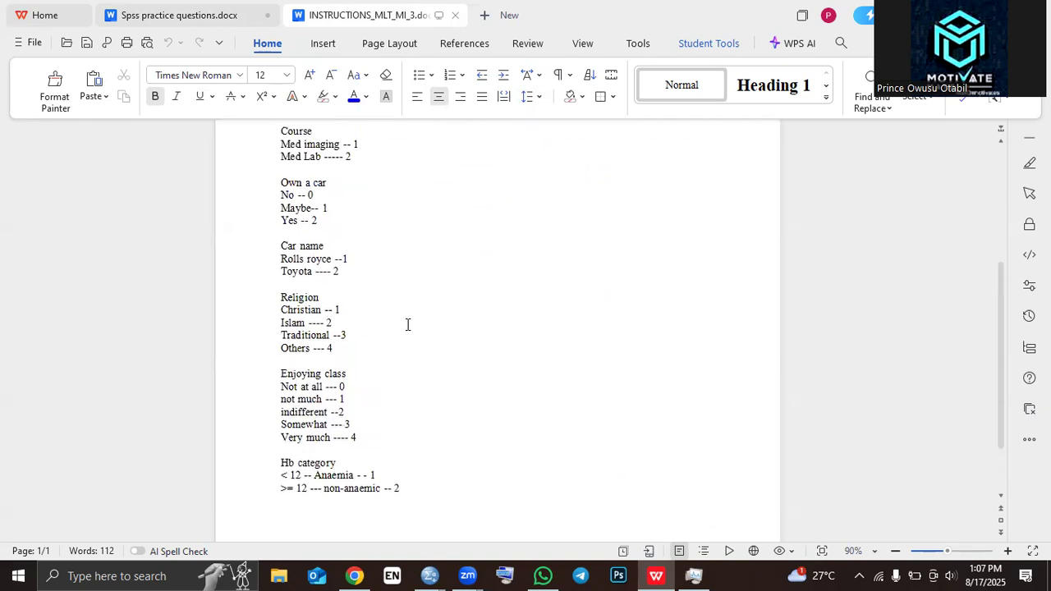
pyautogui.scroll(2, 407, 324)
pyautogui.scroll(2, 408, 325)
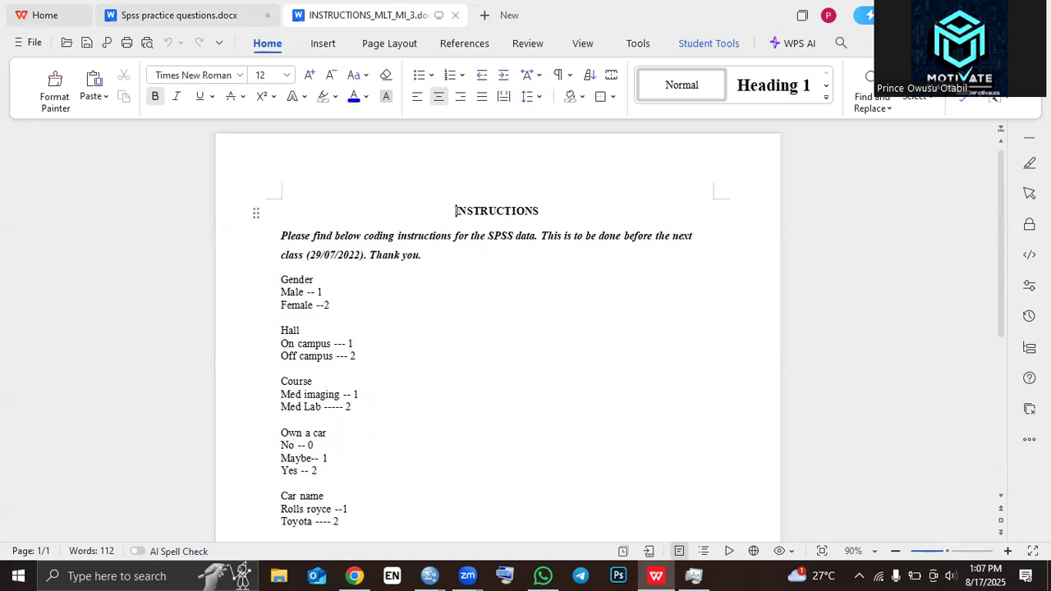
pyautogui.click(961, 15)
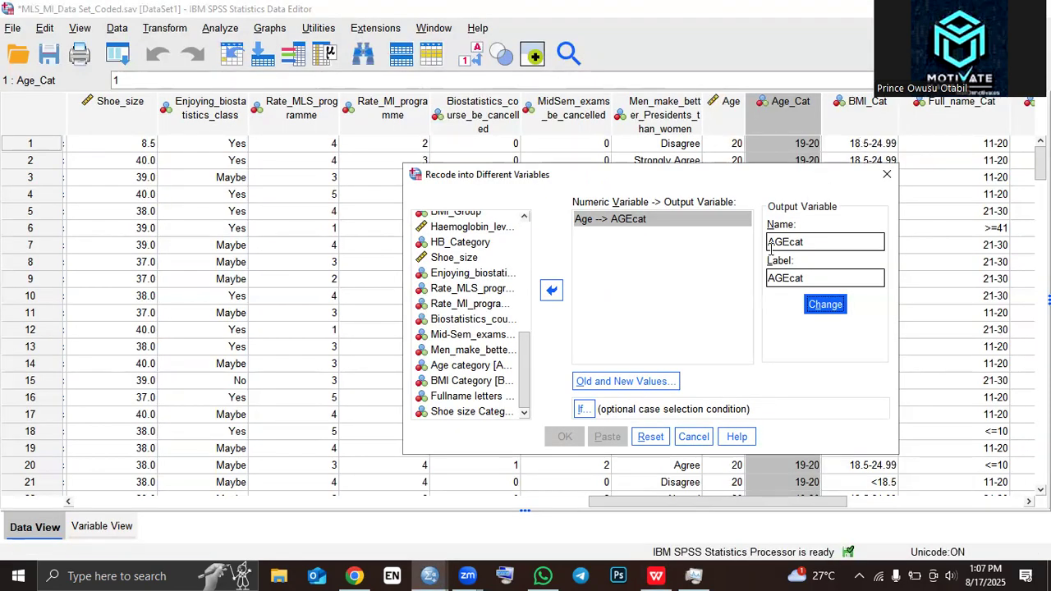
# Open the recode's old and new value definitions and add a rule turning the range 18 through 20 into 1.
pyautogui.moveTo(729, 184); pyautogui.dragTo(399, 181)
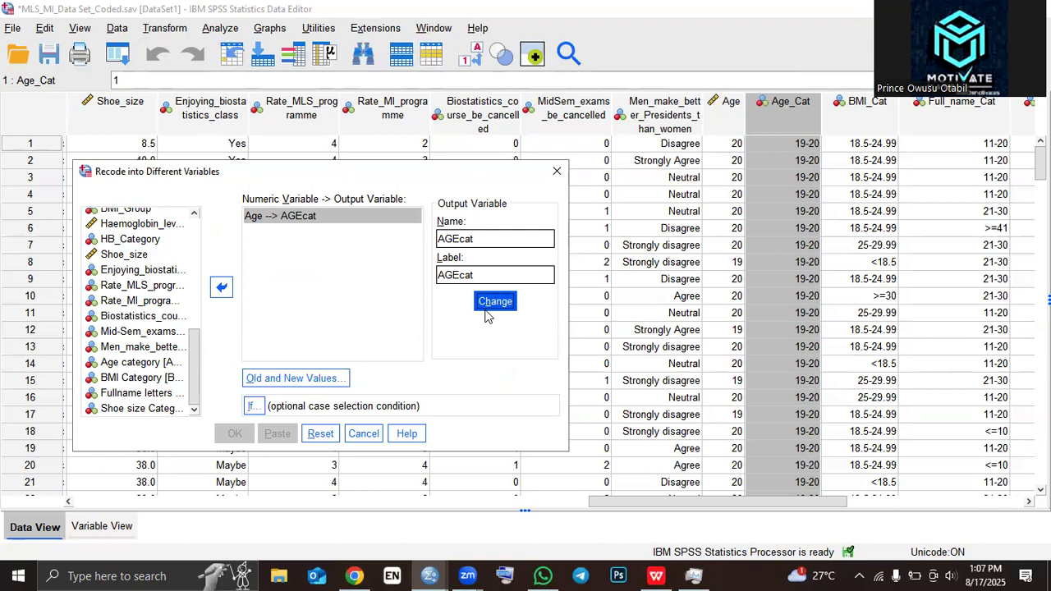
pyautogui.click(308, 385)
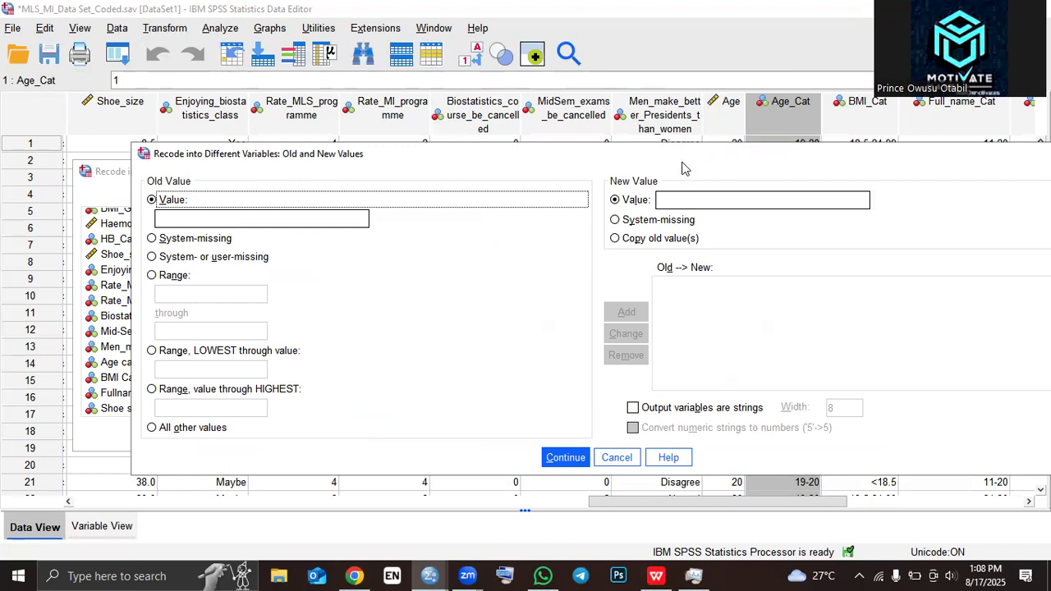
pyautogui.moveTo(682, 162); pyautogui.dragTo(584, 176)
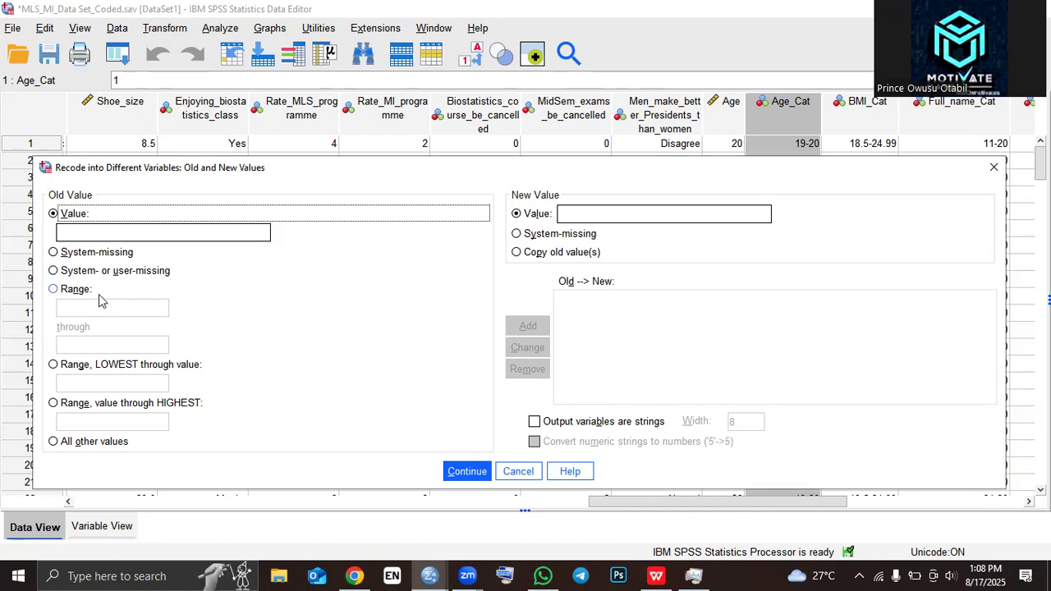
pyautogui.click(54, 291)
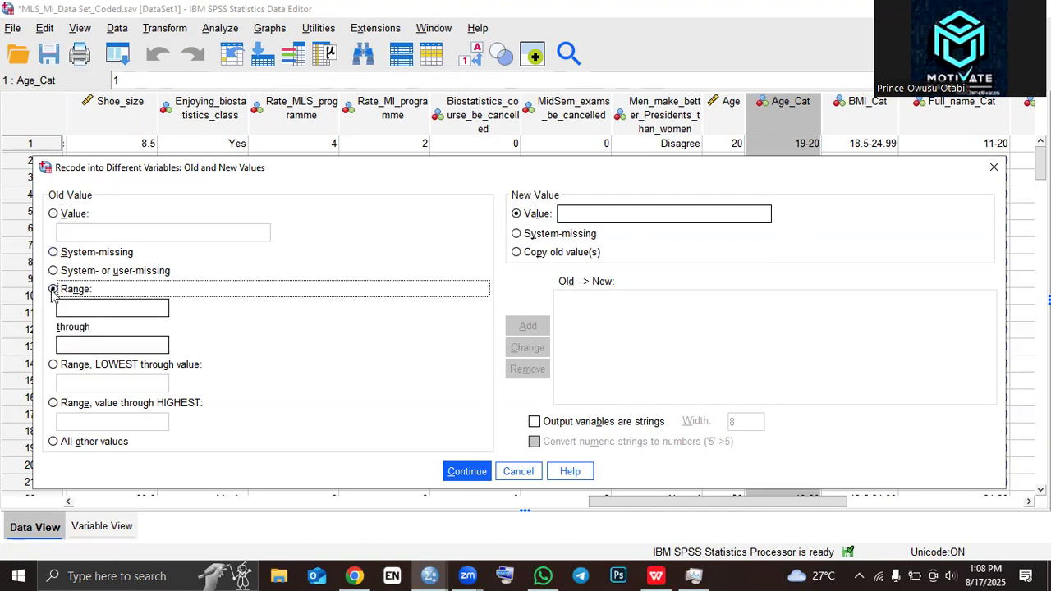
pyautogui.click(83, 308)
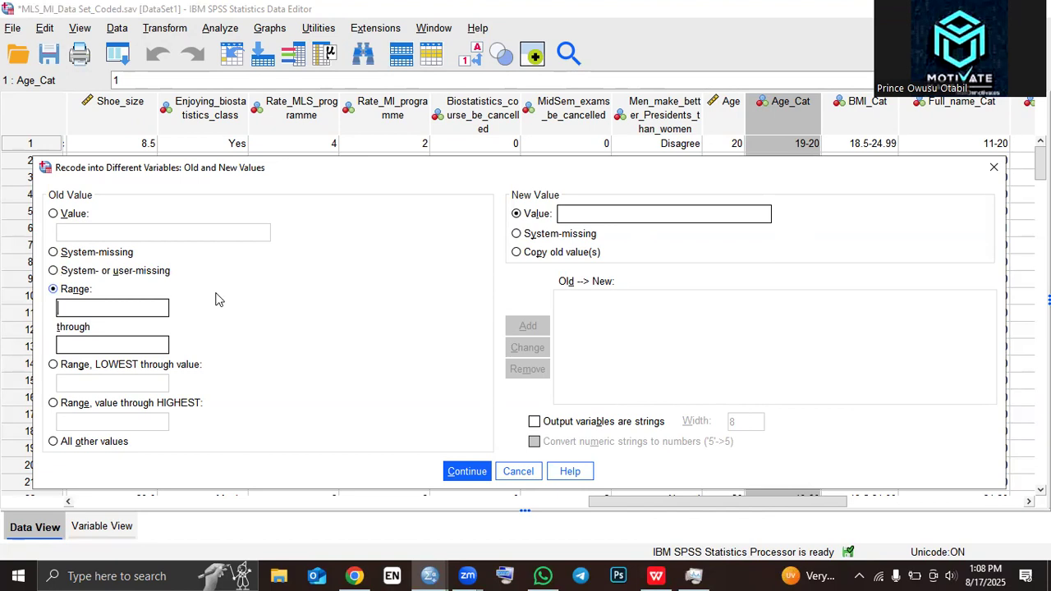
pyautogui.write('19')
pyautogui.press('BackSpace')
pyautogui.write('8')
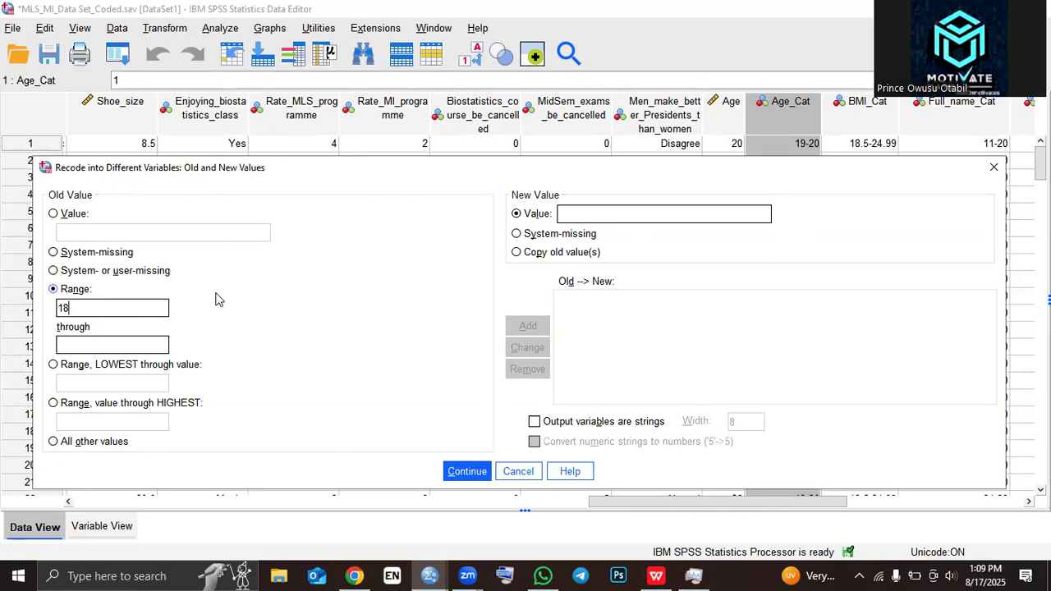
pyautogui.click(127, 343)
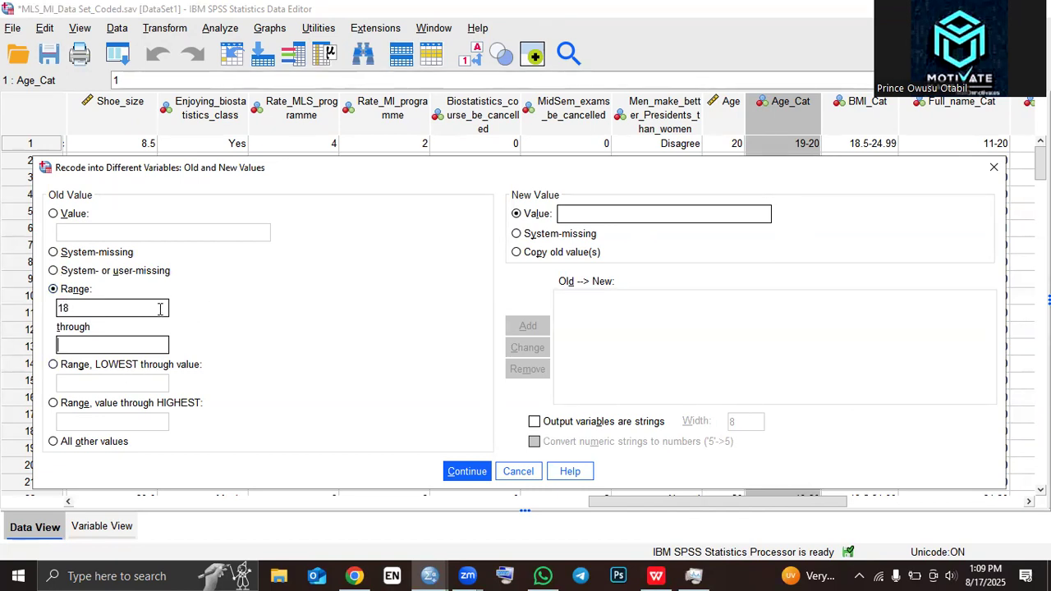
pyautogui.write('20')
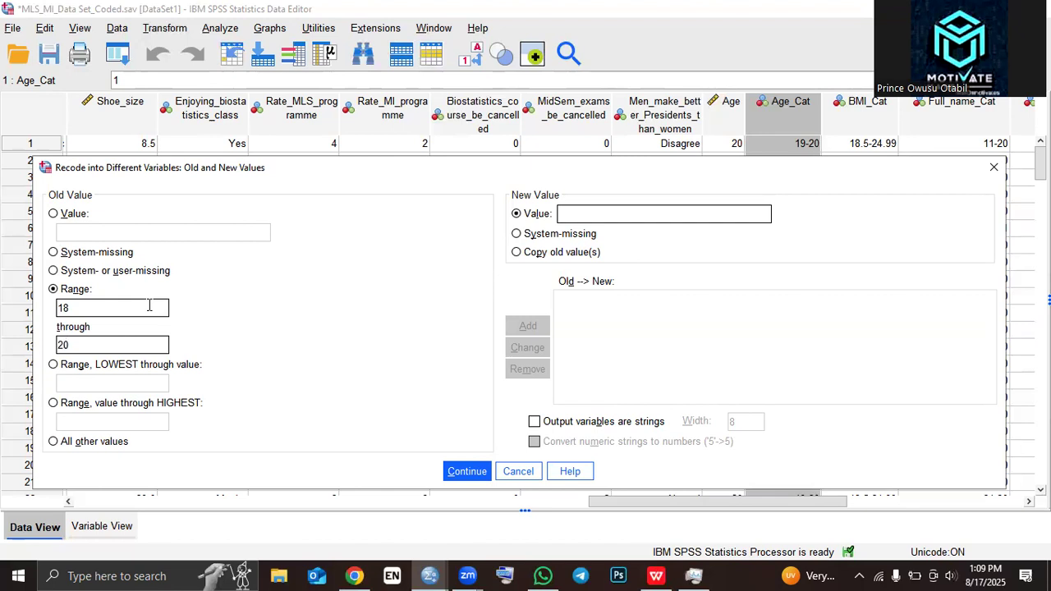
pyautogui.click(606, 218)
pyautogui.write('1')
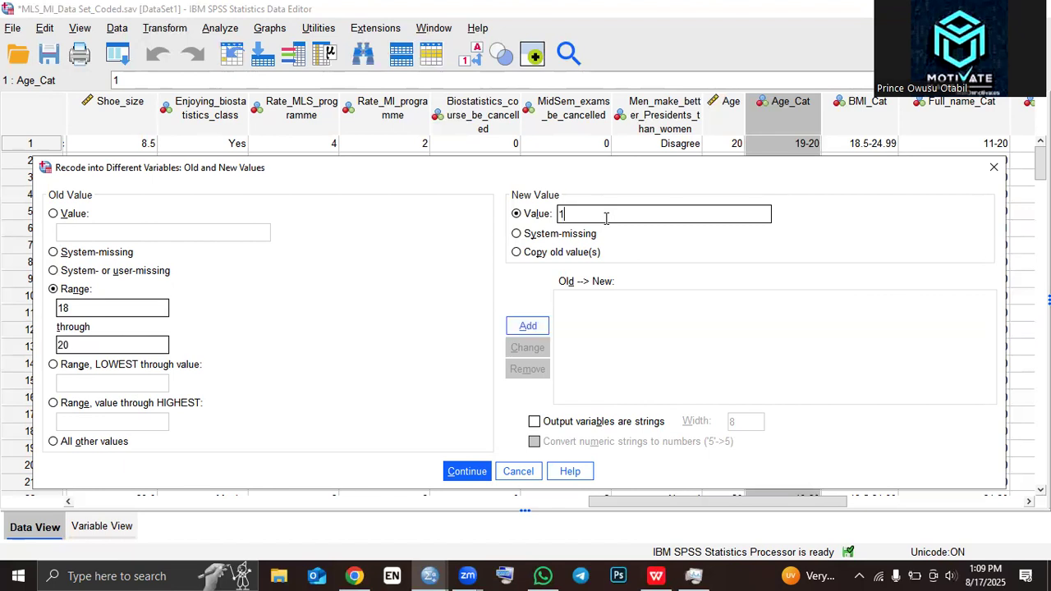
pyautogui.click(529, 327)
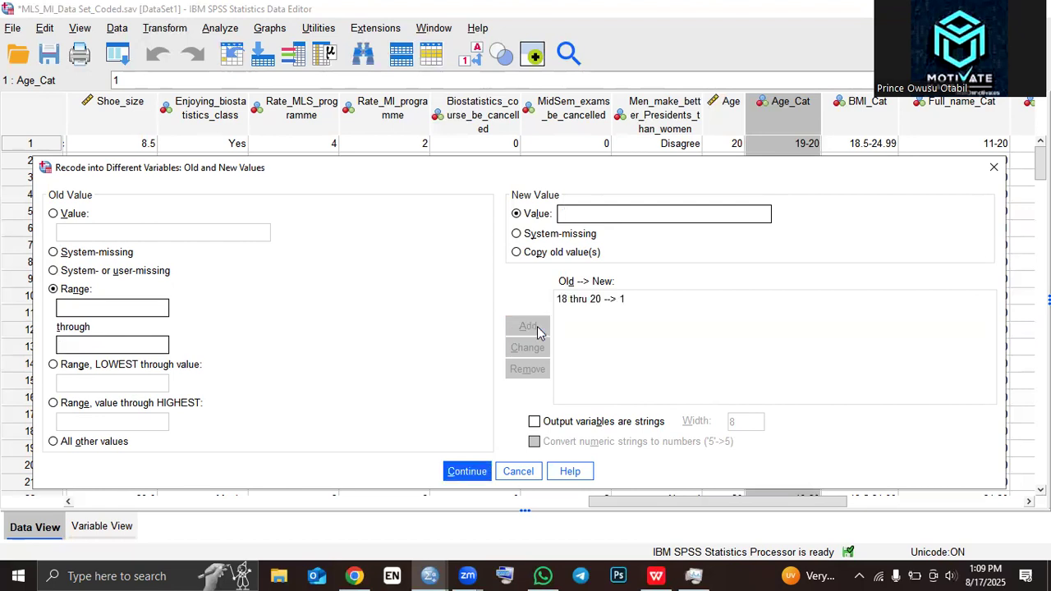
# Add a recode rule turning the range 21 through 22 into 2.
pyautogui.click(120, 308)
pyautogui.write('21')
pyautogui.press('Tab')
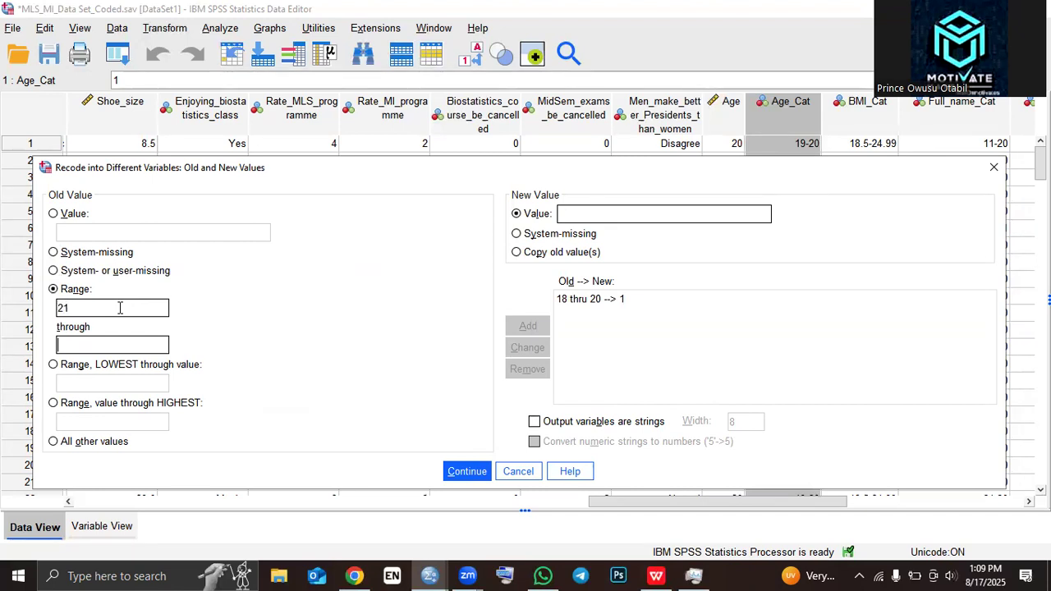
pyautogui.write('22')
pyautogui.click(597, 212)
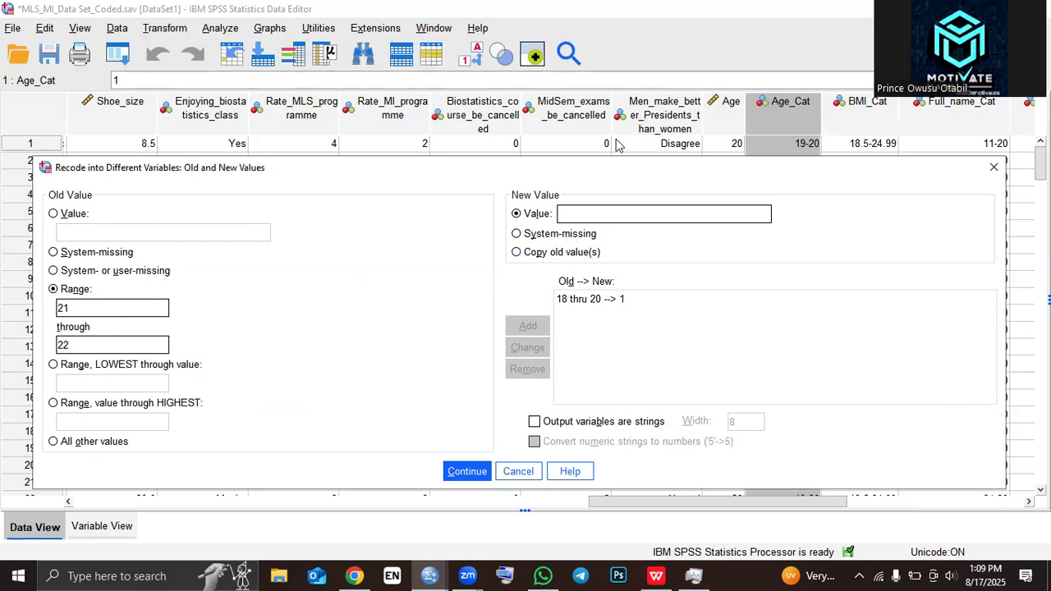
pyautogui.write('2')
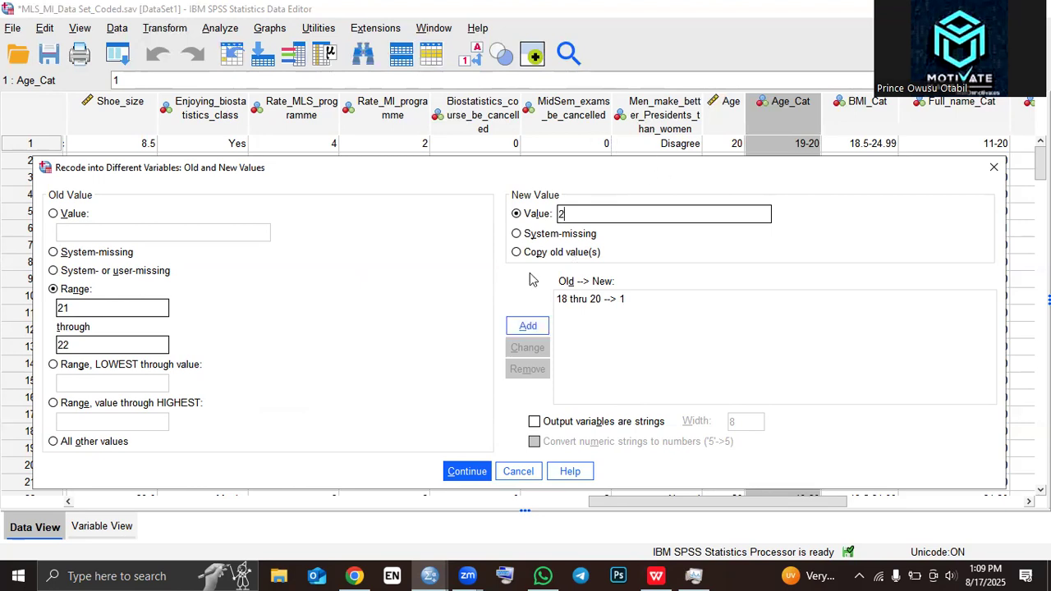
pyautogui.click(527, 329)
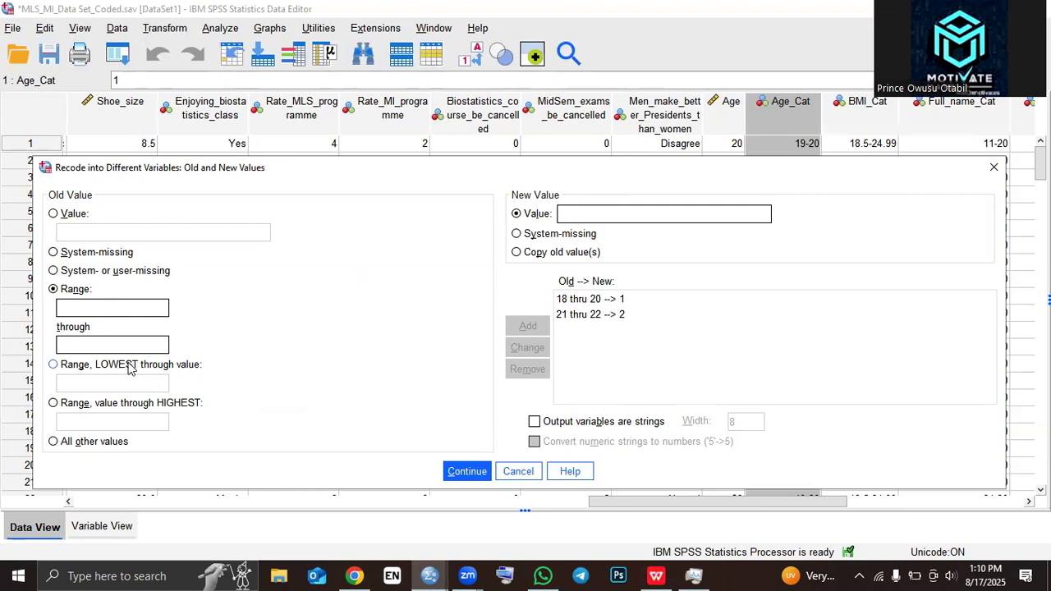
# Add a recode rule turning values from 23 through the highest into 3.
pyautogui.click(96, 408)
pyautogui.click(106, 420)
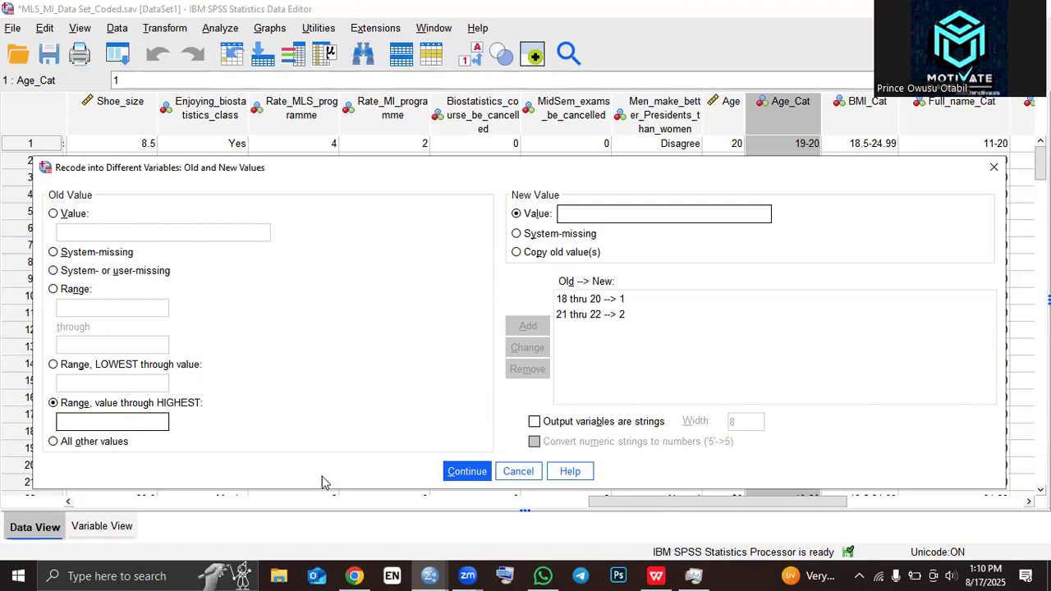
pyautogui.write('23')
pyautogui.click(630, 215)
pyautogui.write('3')
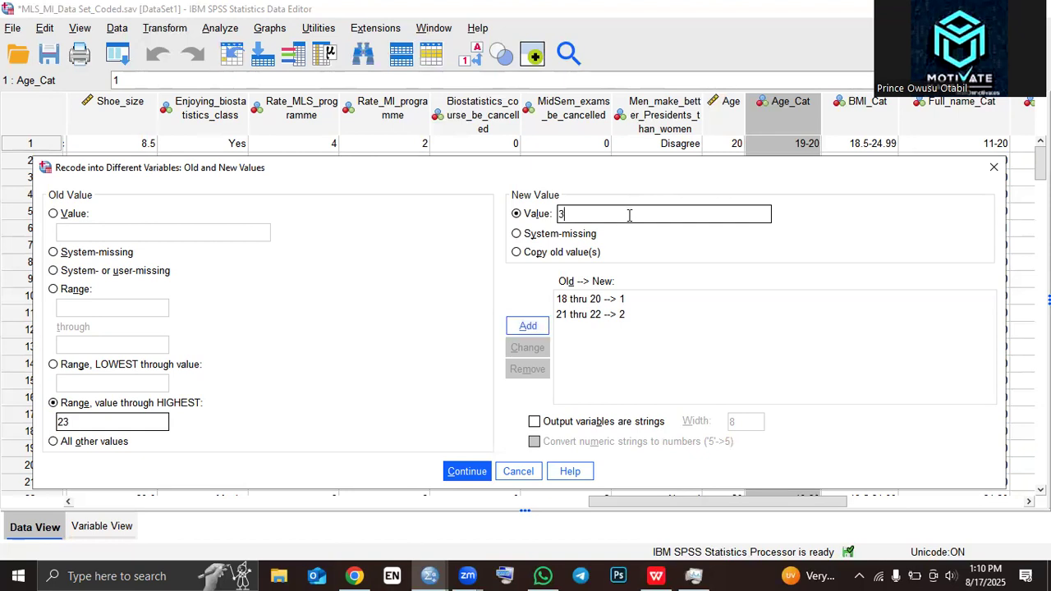
pyautogui.click(529, 326)
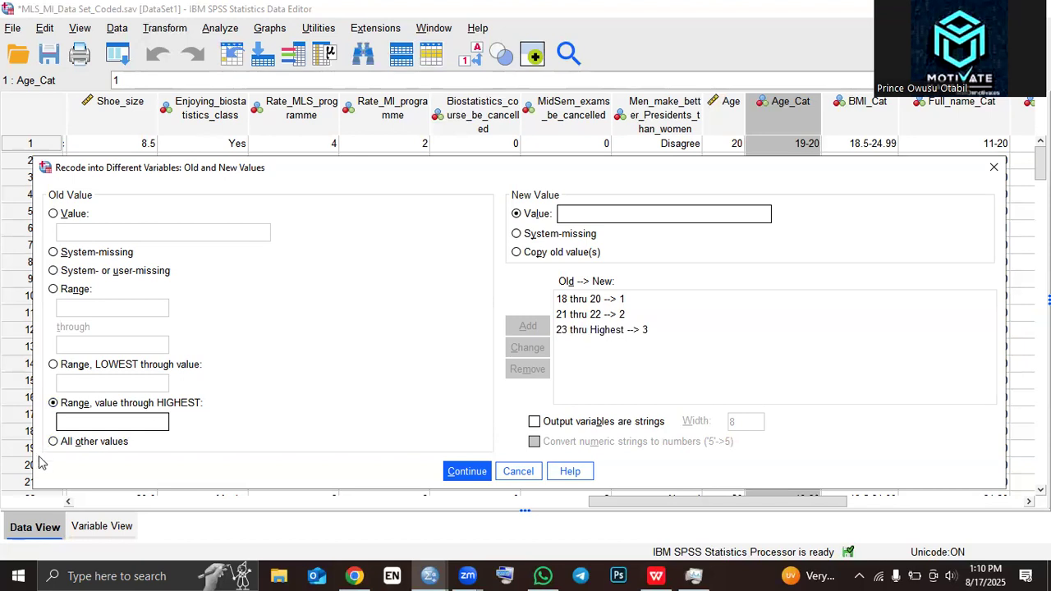
# Add a recode rule turning the range from the lowest value through 18 into 4.
pyautogui.click(96, 442)
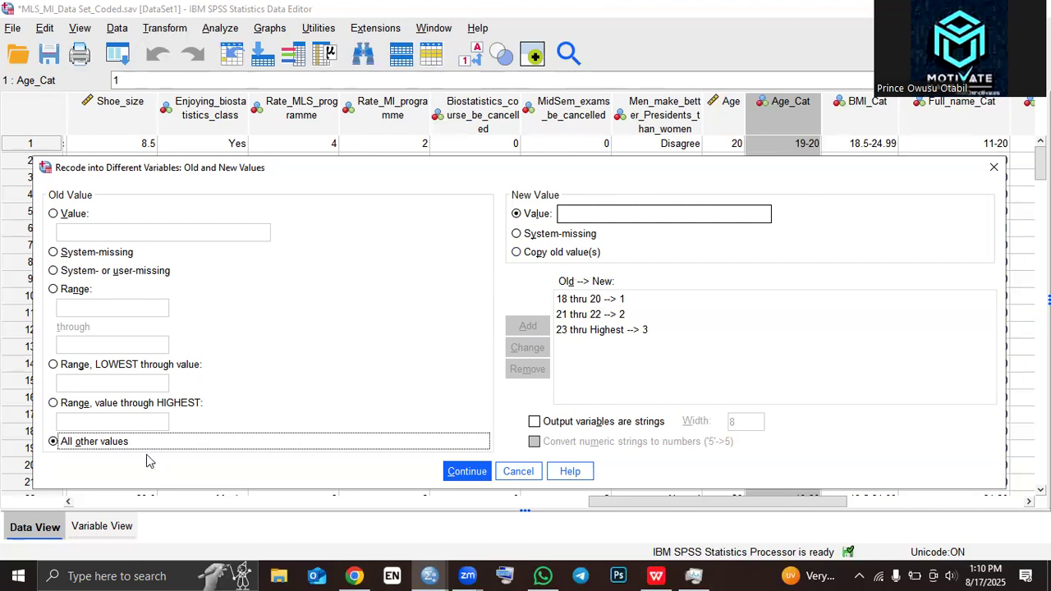
pyautogui.click(74, 365)
pyautogui.click(88, 384)
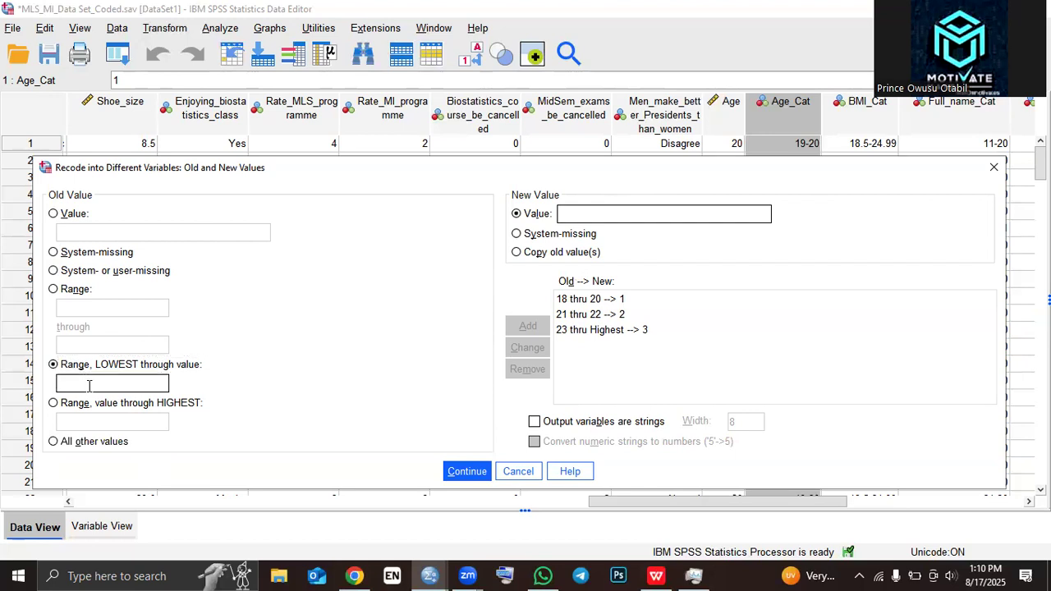
pyautogui.write('18')
pyautogui.write('4')
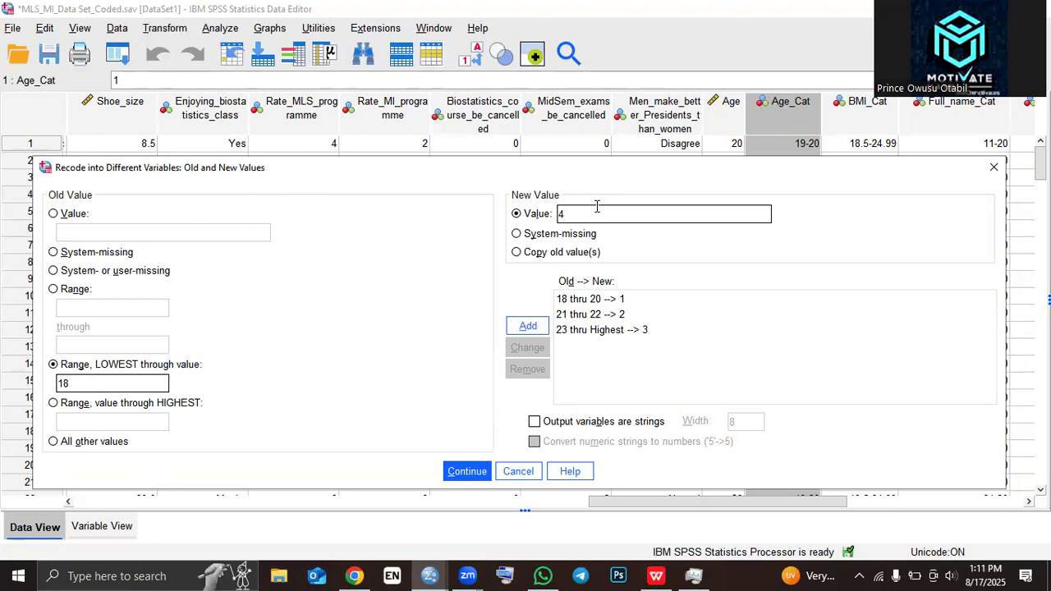
pyautogui.click(529, 326)
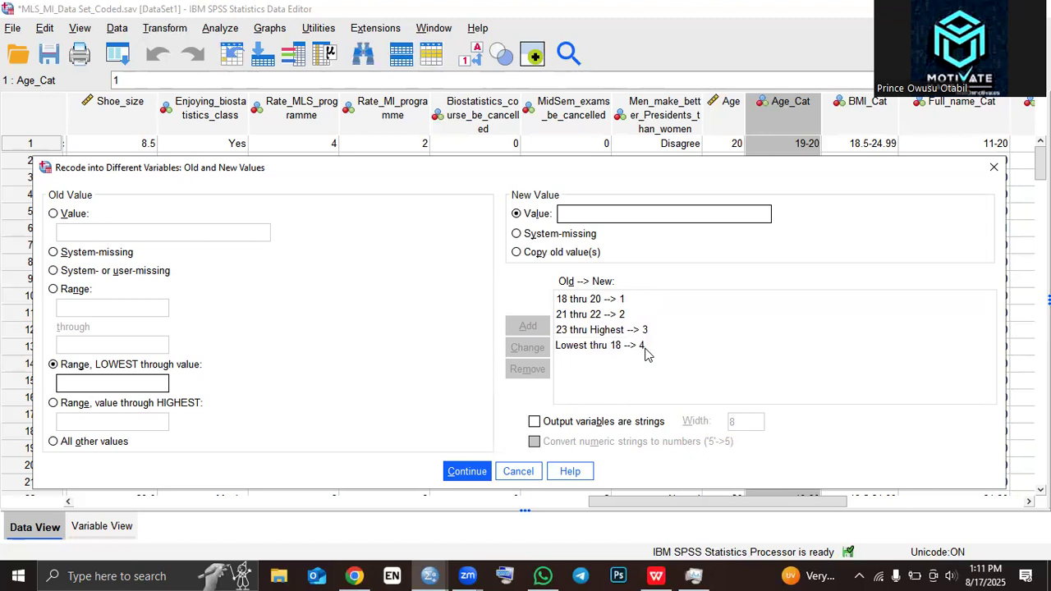
# Add a recode rule turning all other values into 99.
pyautogui.click(82, 442)
pyautogui.click(613, 213)
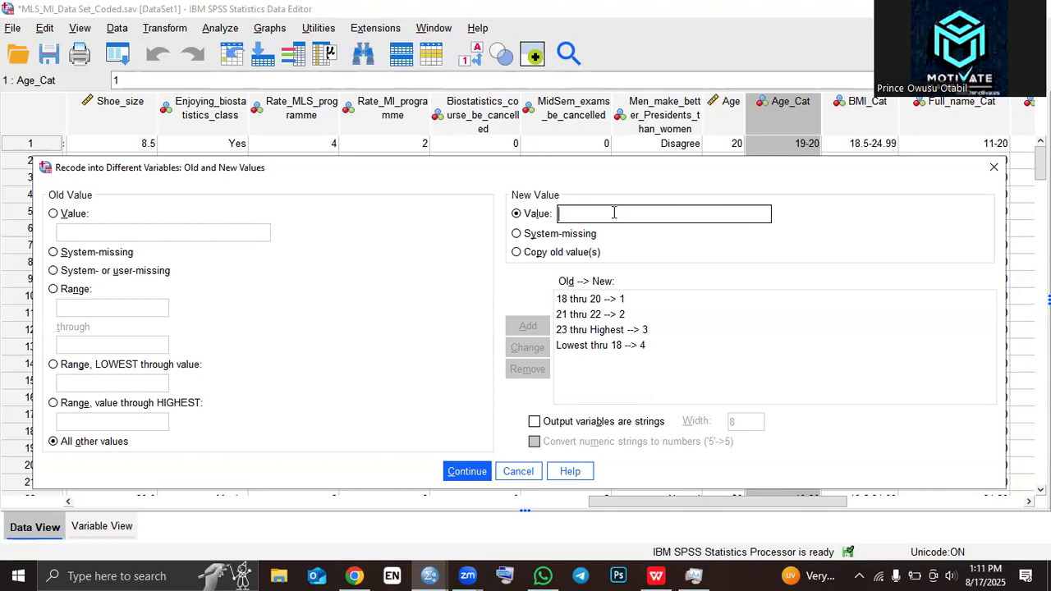
pyautogui.write('99')
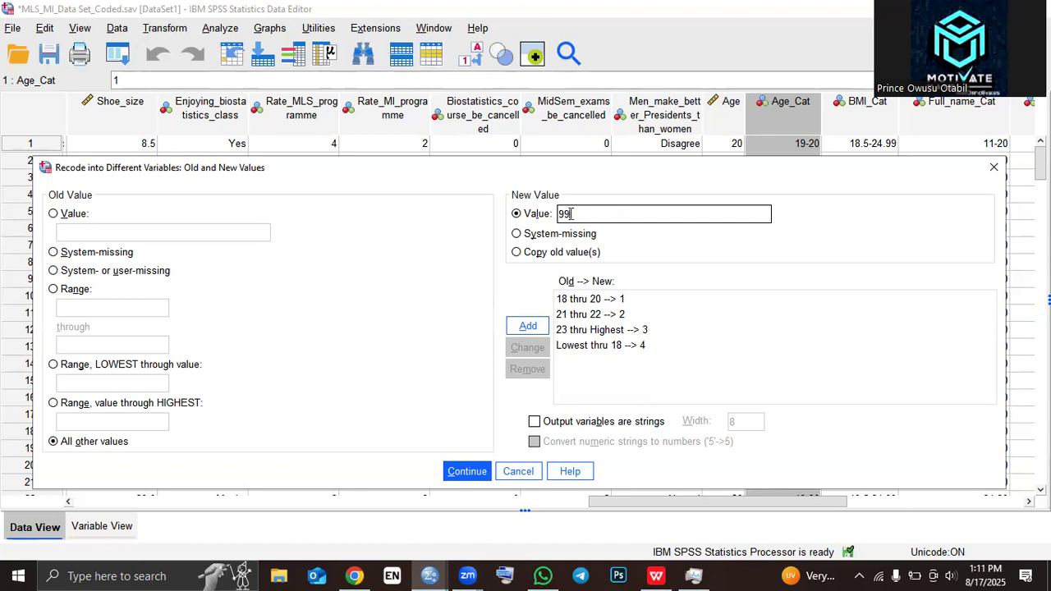
pyautogui.click(542, 328)
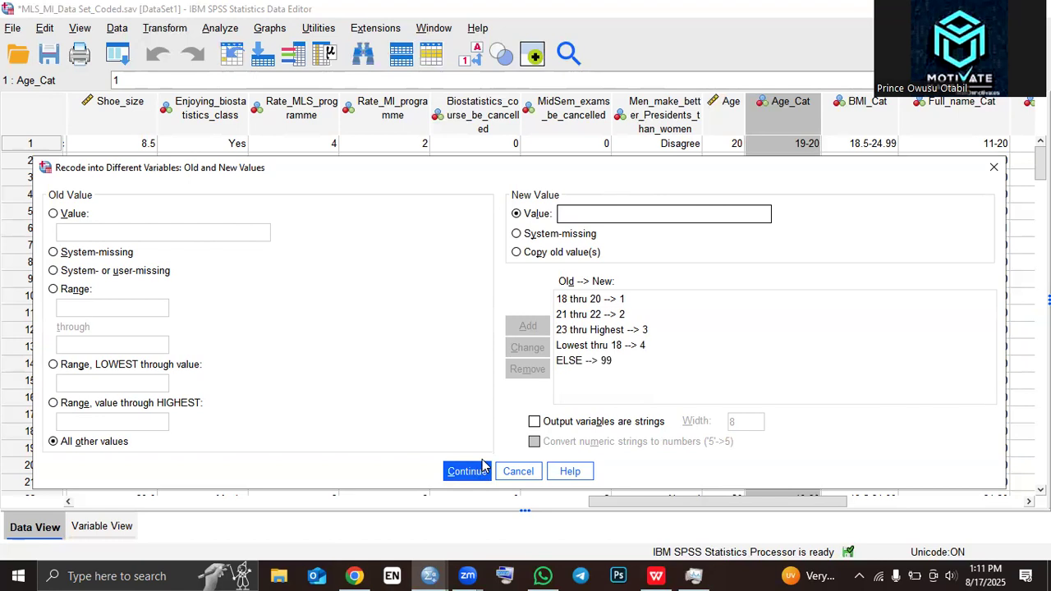
# Accept the recode rules, run the recode of Age into AGEcat, and minimize the output viewer.
pyautogui.click(481, 472)
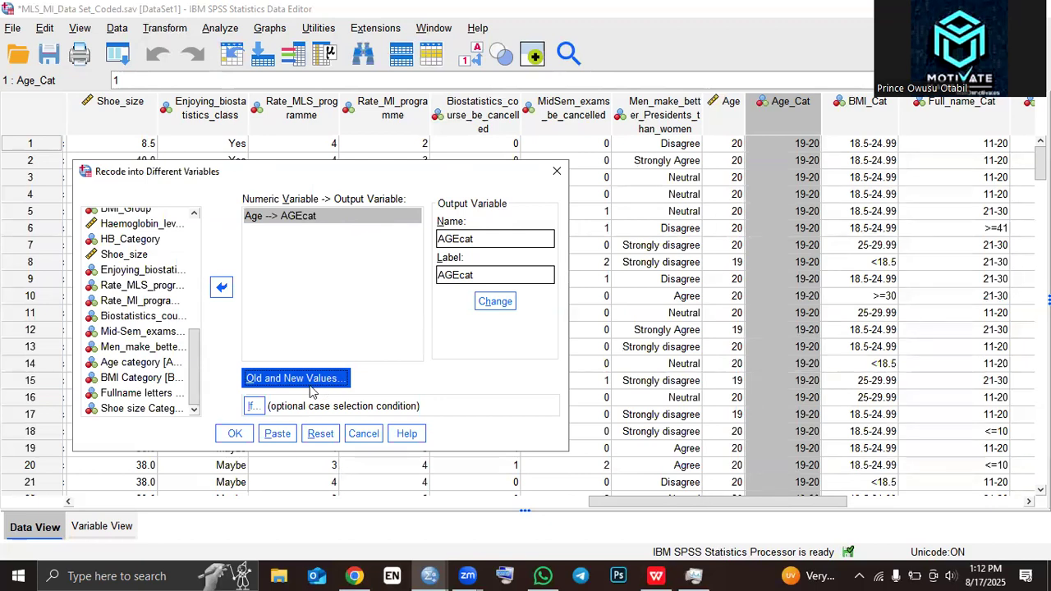
pyautogui.click(235, 432)
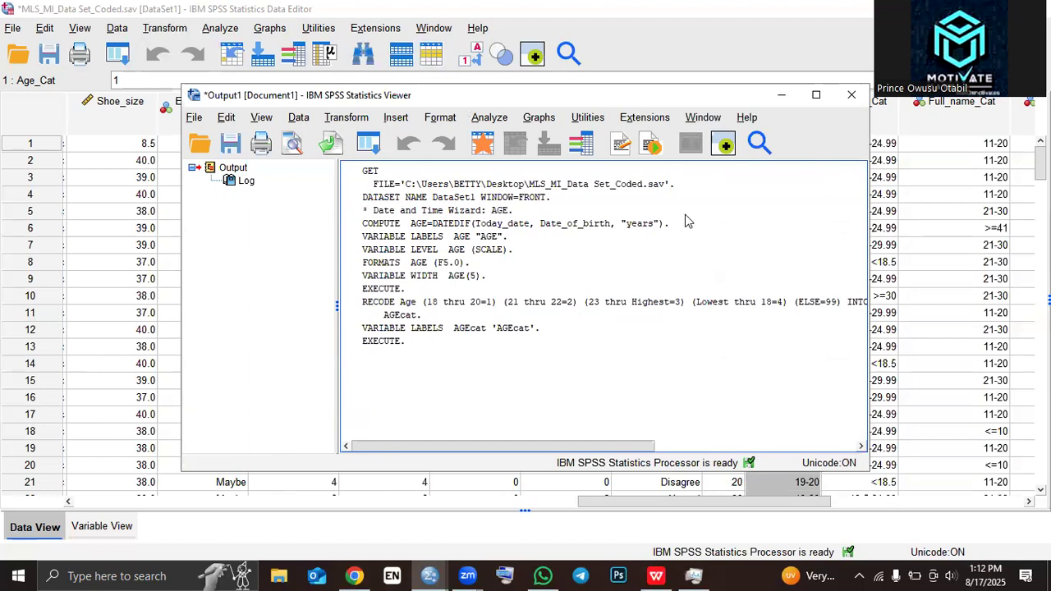
pyautogui.click(782, 97)
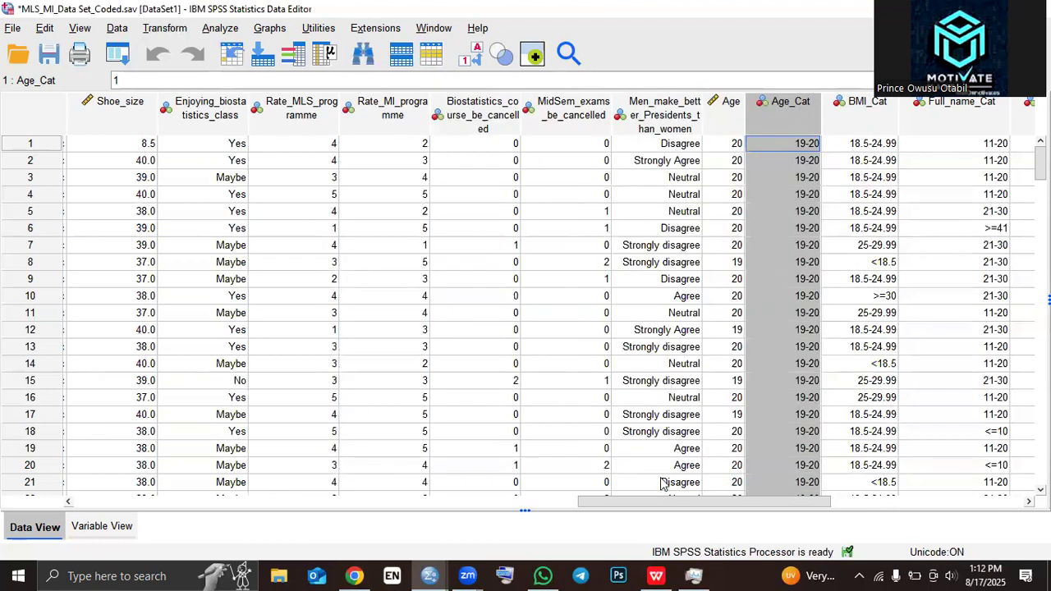
# Examine the new AGEcat column in the data, switching the value labels display off and back on.
pyautogui.moveTo(669, 500); pyautogui.dragTo(830, 483)
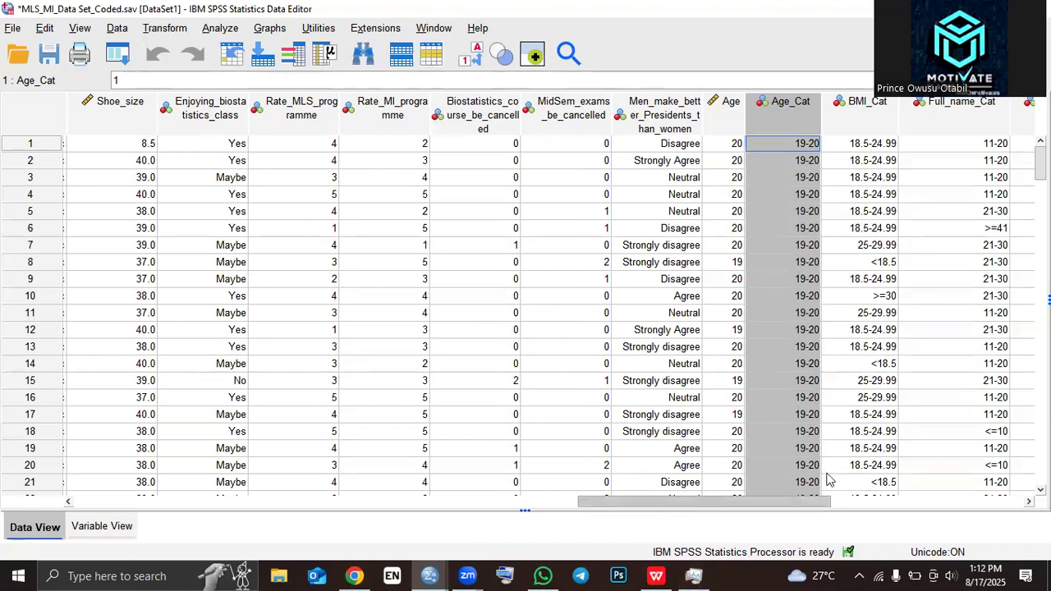
pyautogui.click(588, 101)
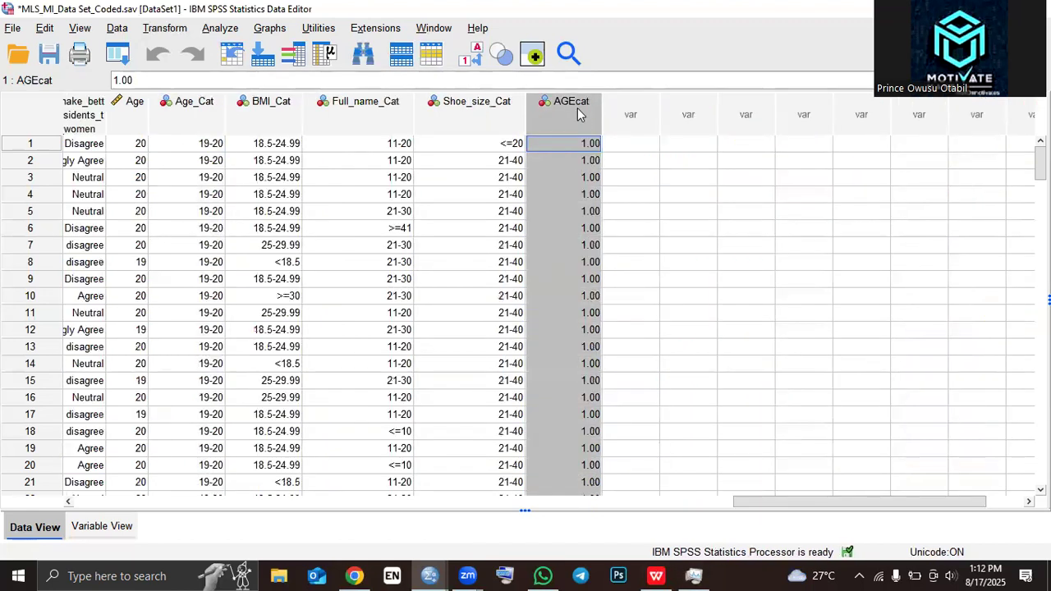
pyautogui.click(471, 54)
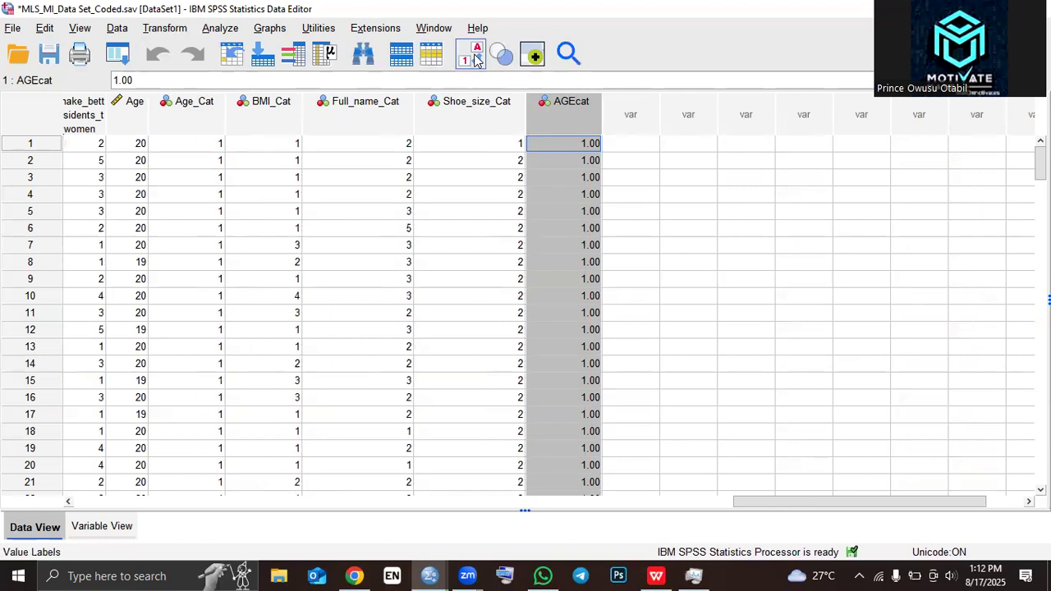
pyautogui.click(471, 55)
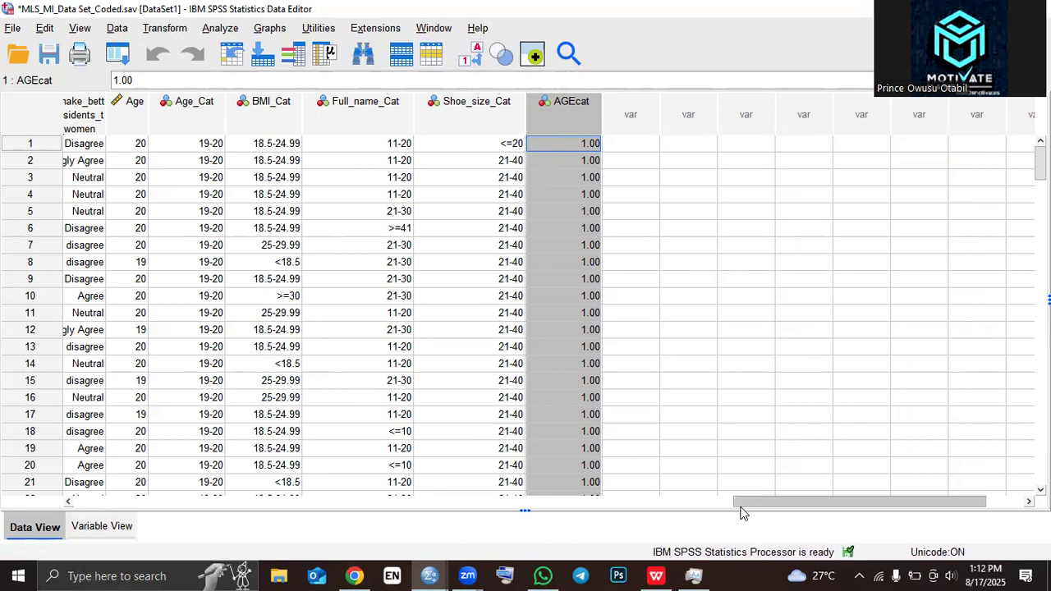
# Compare the AGEcat column with the Age and Age_Cat columns in the data.
pyautogui.moveTo(747, 510); pyautogui.dragTo(726, 513)
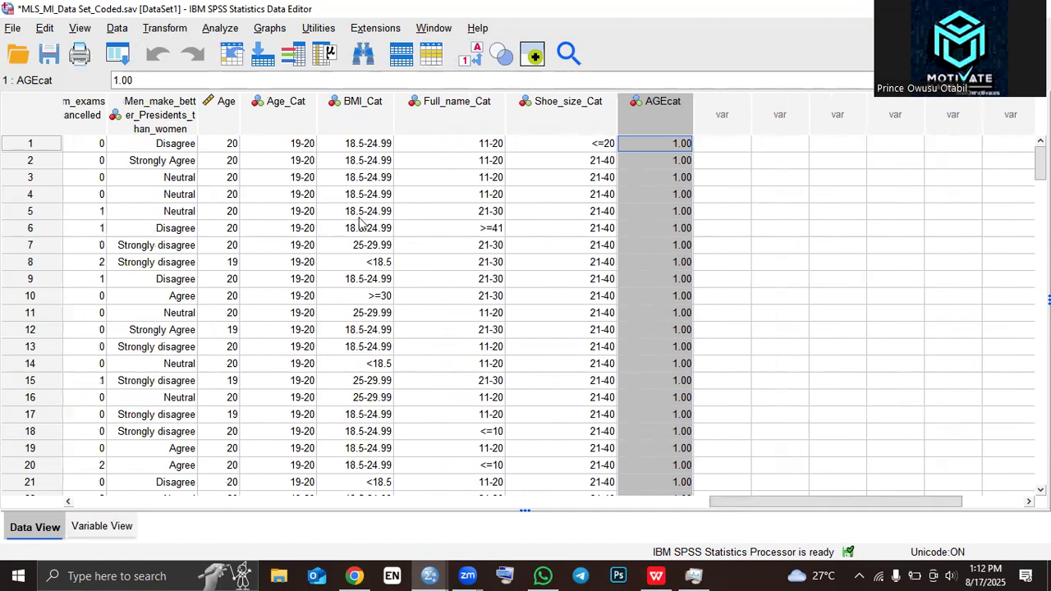
pyautogui.click(216, 101)
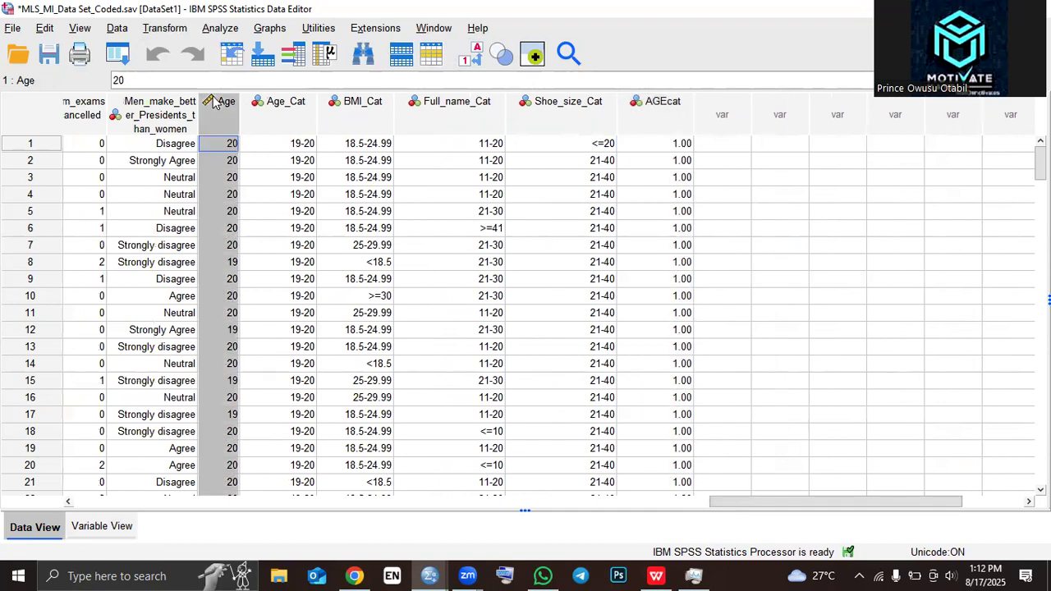
pyautogui.click(667, 117)
pyautogui.click(290, 119)
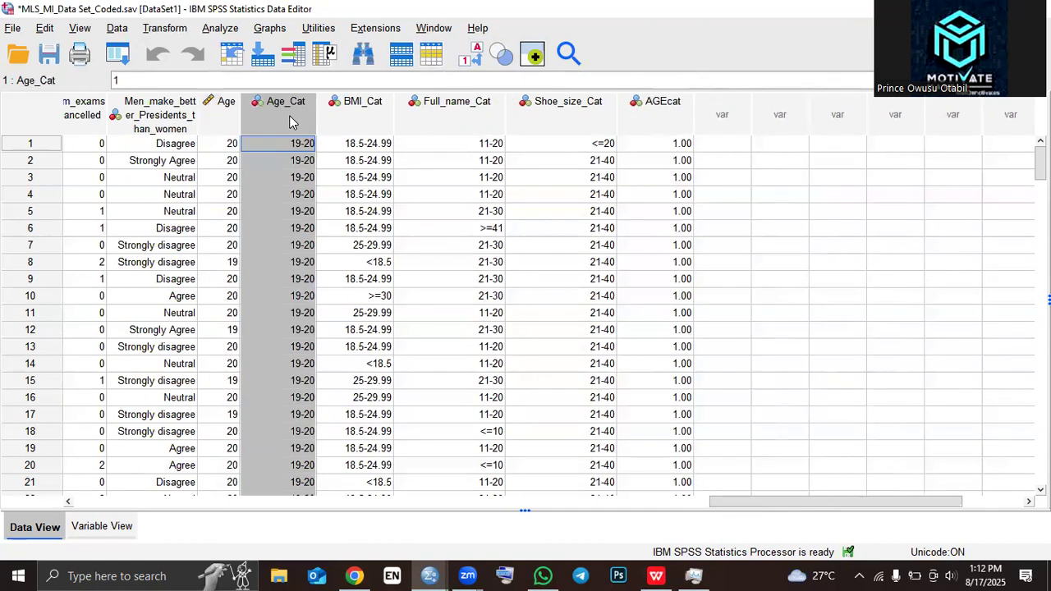
pyautogui.click(657, 103)
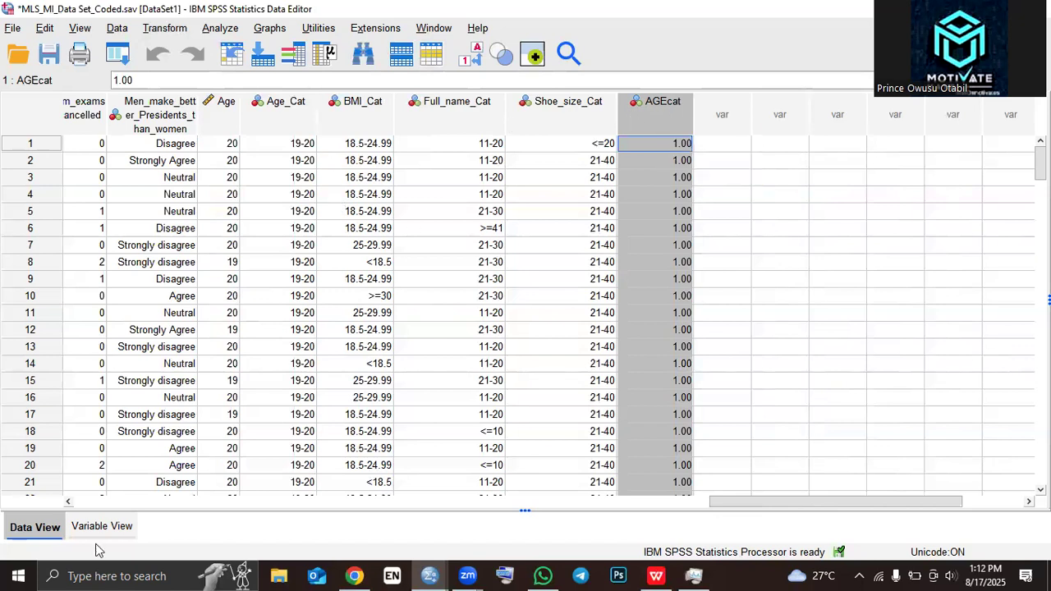
pyautogui.click(265, 113)
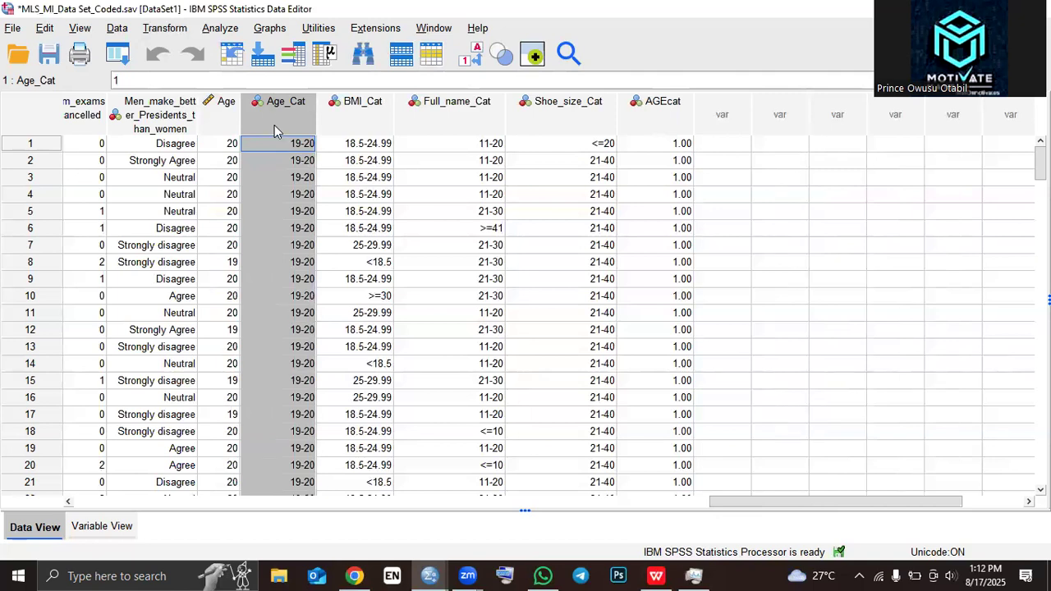
pyautogui.click(675, 144)
pyautogui.click(628, 111)
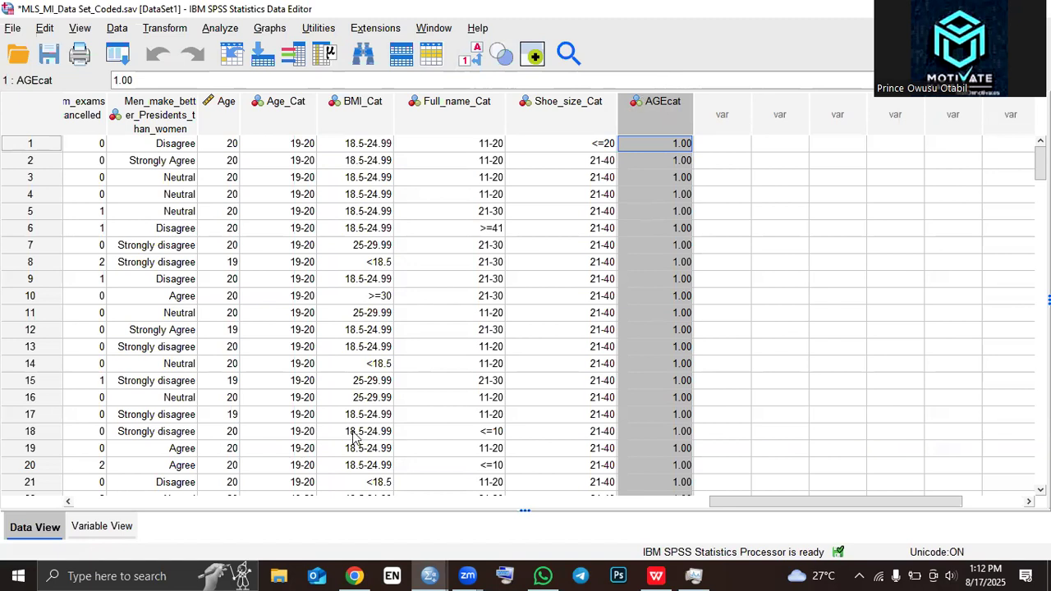
# Go to the variable definitions and inspect AGEcat's value labels and the Values column of the other variables.
pyautogui.click(101, 526)
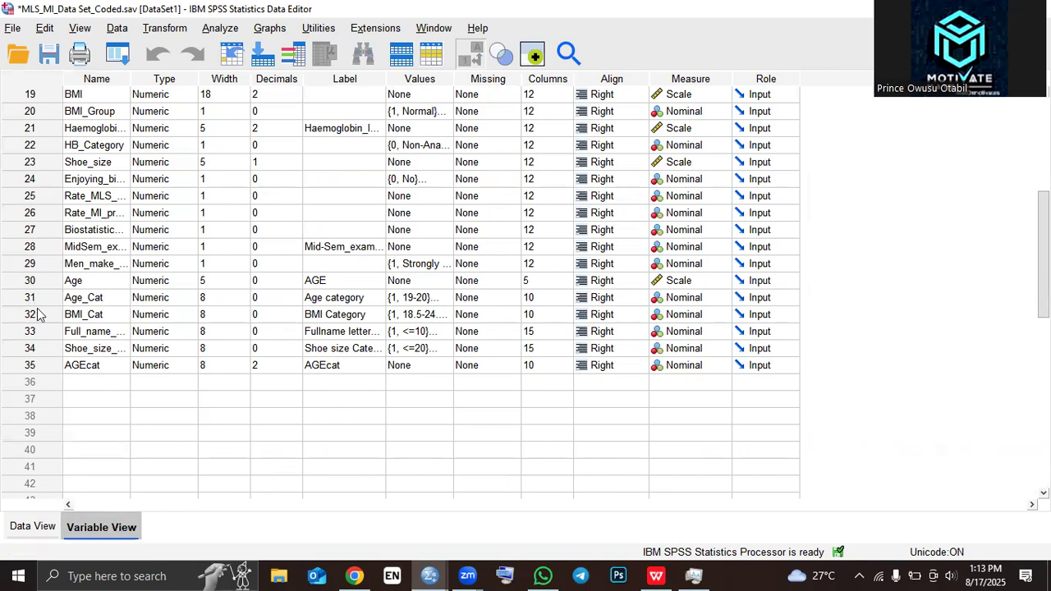
pyautogui.click(33, 366)
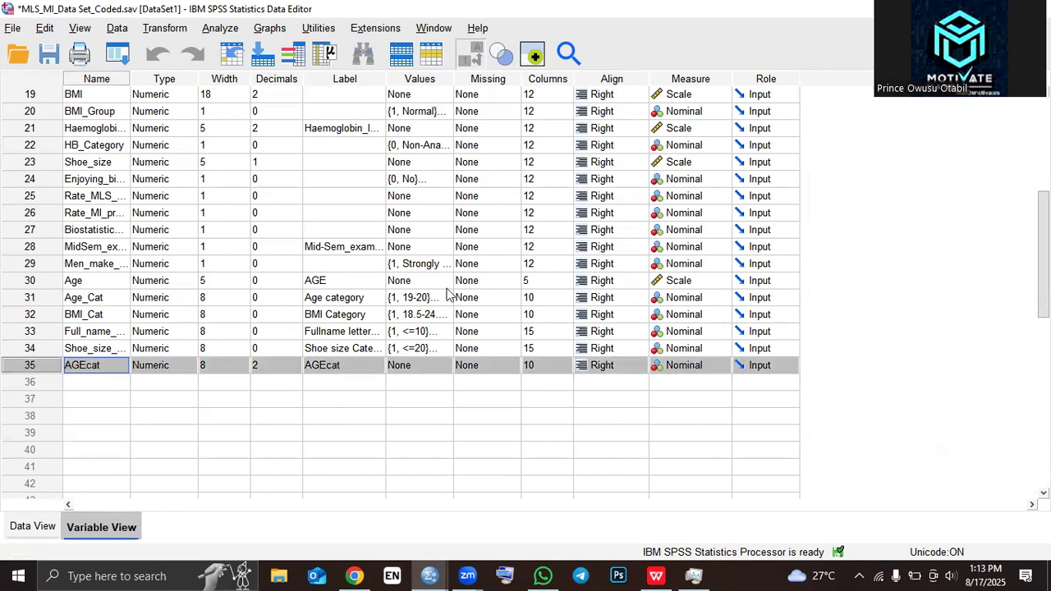
pyautogui.click(448, 367)
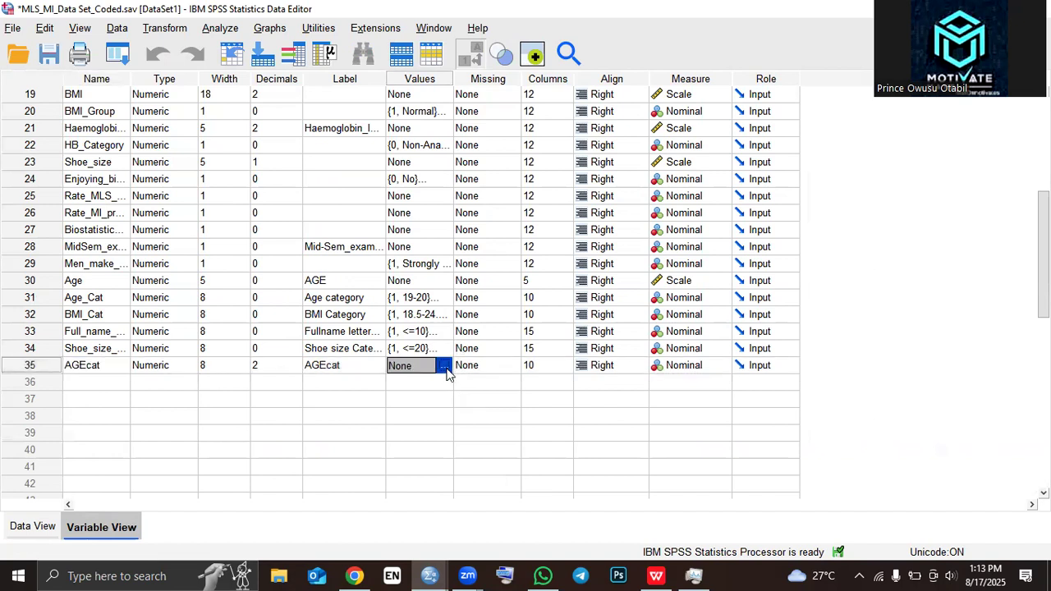
pyautogui.click(448, 368)
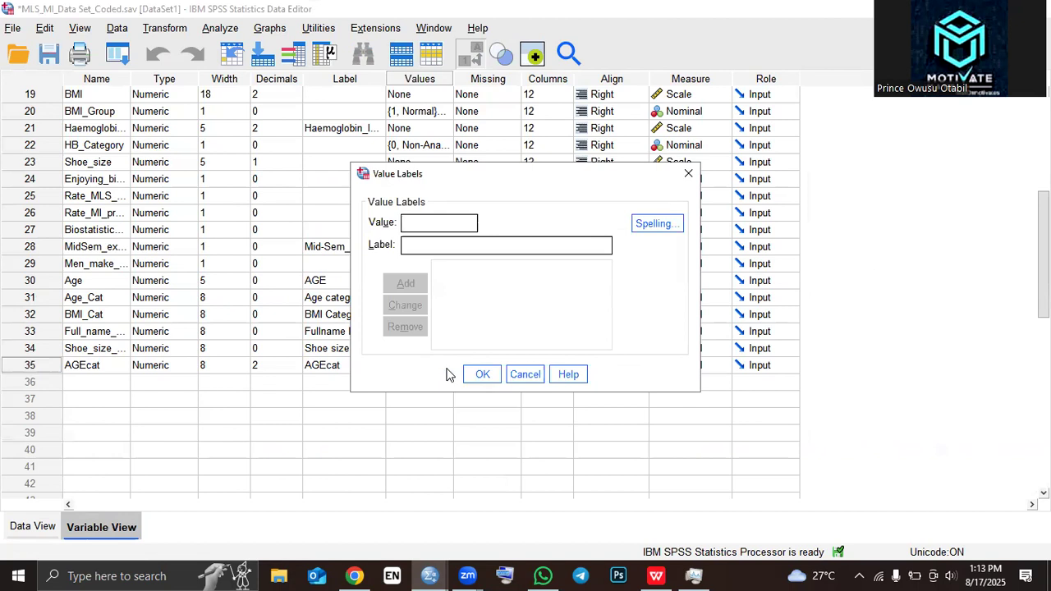
pyautogui.click(689, 174)
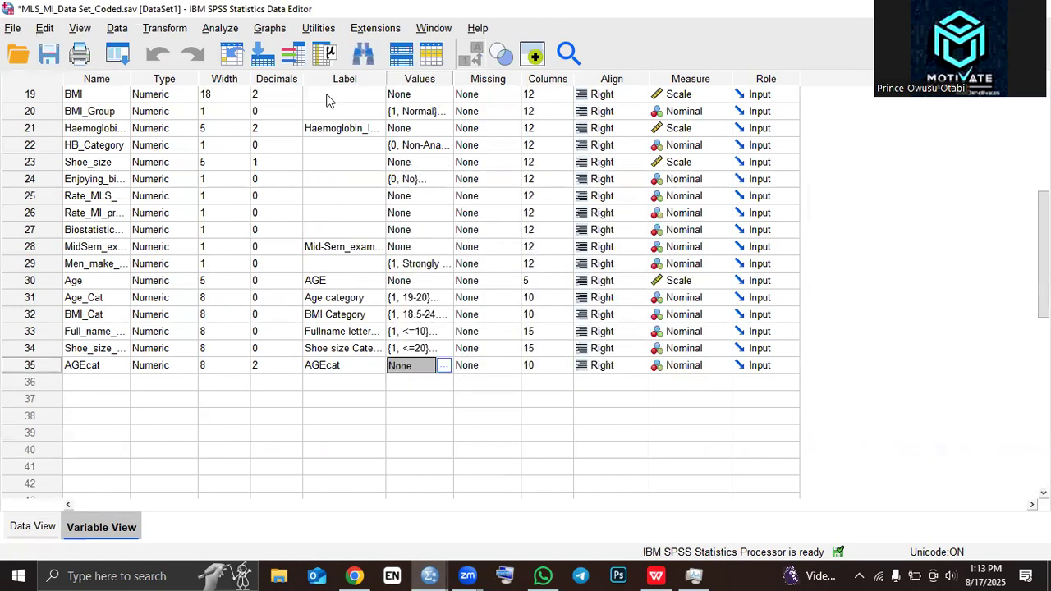
pyautogui.click(437, 80)
pyautogui.scroll(-8, 259, 296)
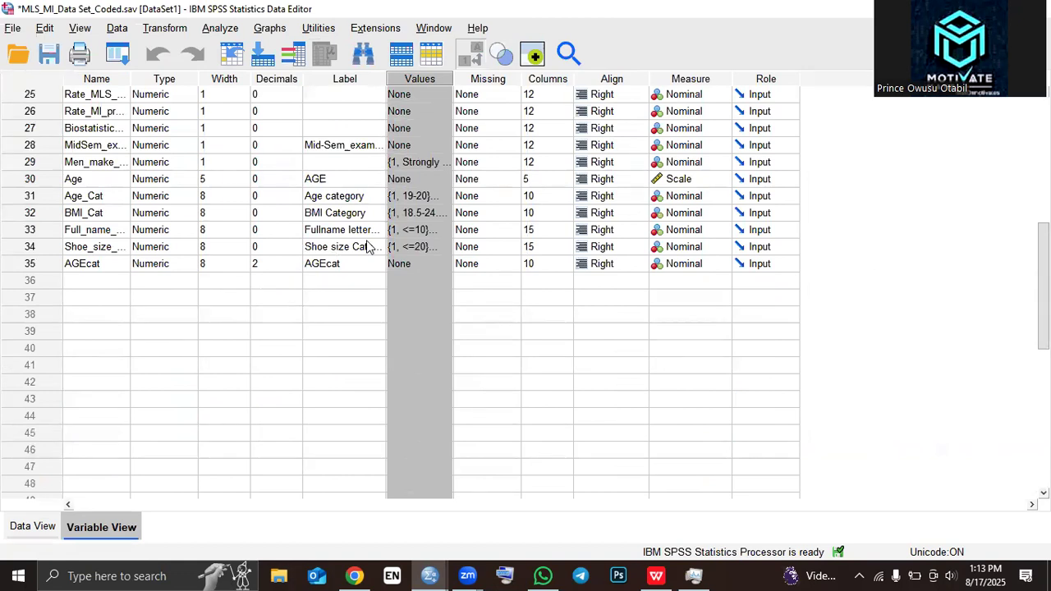
# Open the value labels of AGEcat and add the label 18-20 for value 1.
pyautogui.click(410, 266)
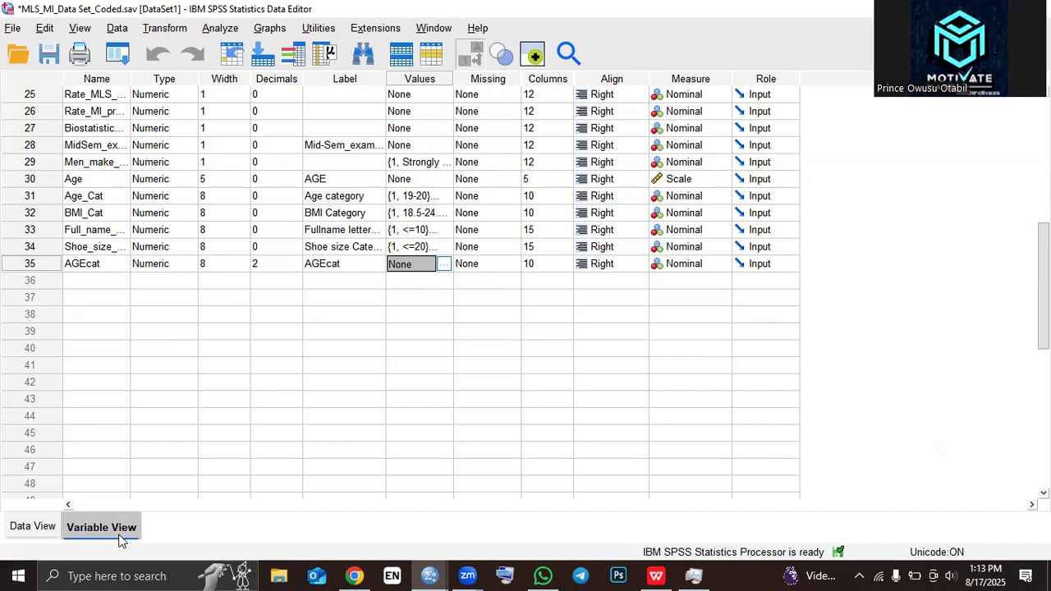
pyautogui.click(445, 265)
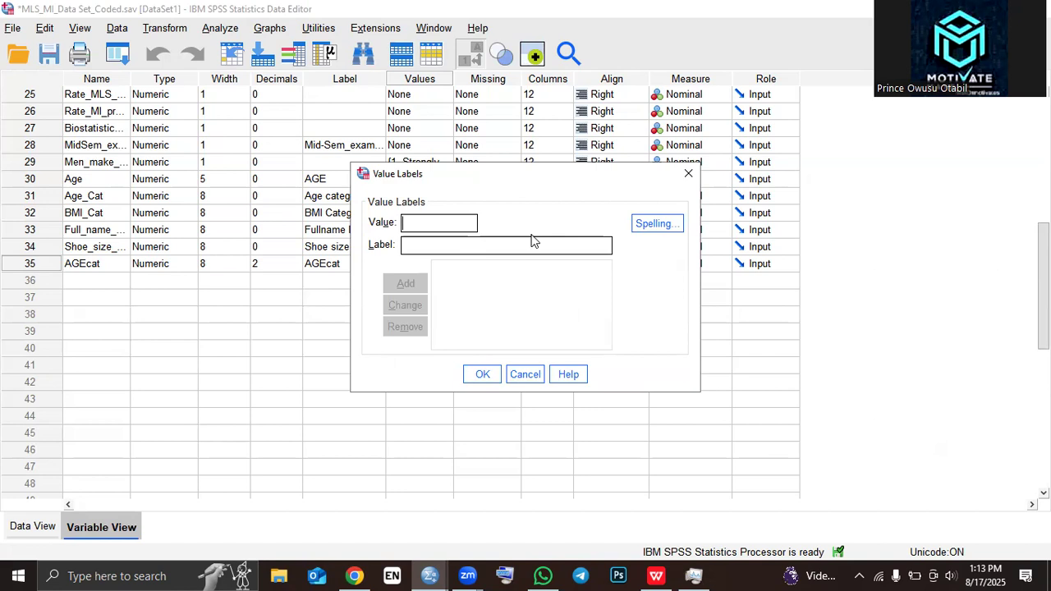
pyautogui.click(435, 222)
pyautogui.write('1')
pyautogui.click(425, 243)
pyautogui.write('1')
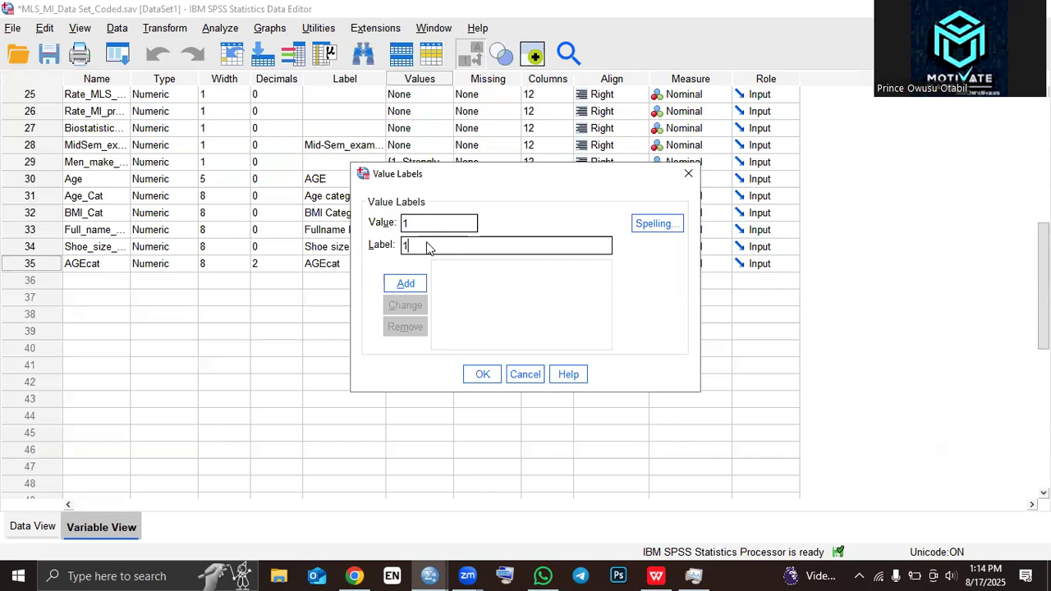
pyautogui.write('8-20')
pyautogui.press('Tab')
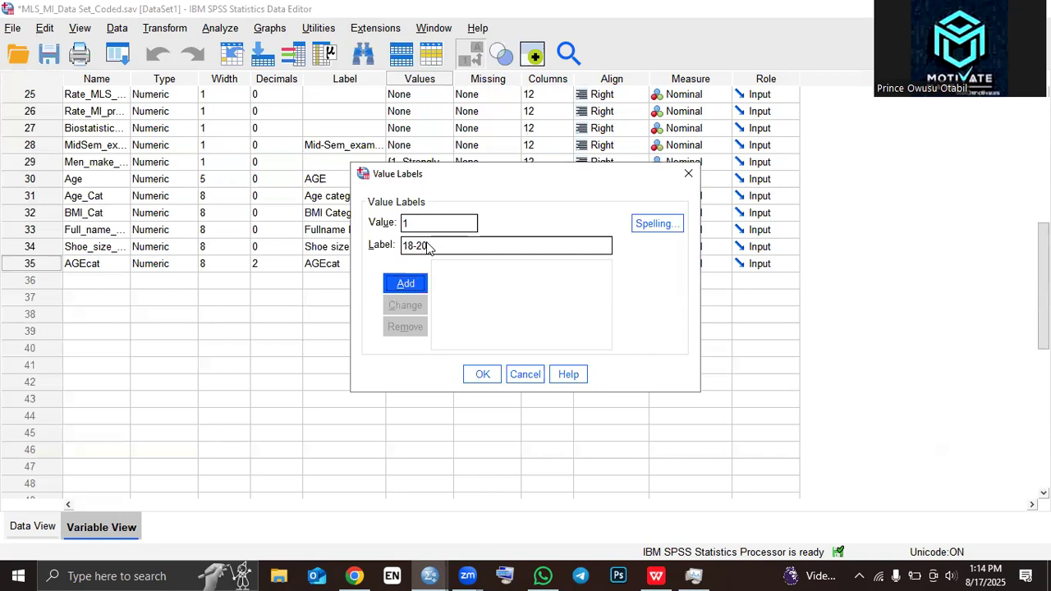
pyautogui.press('Tab')
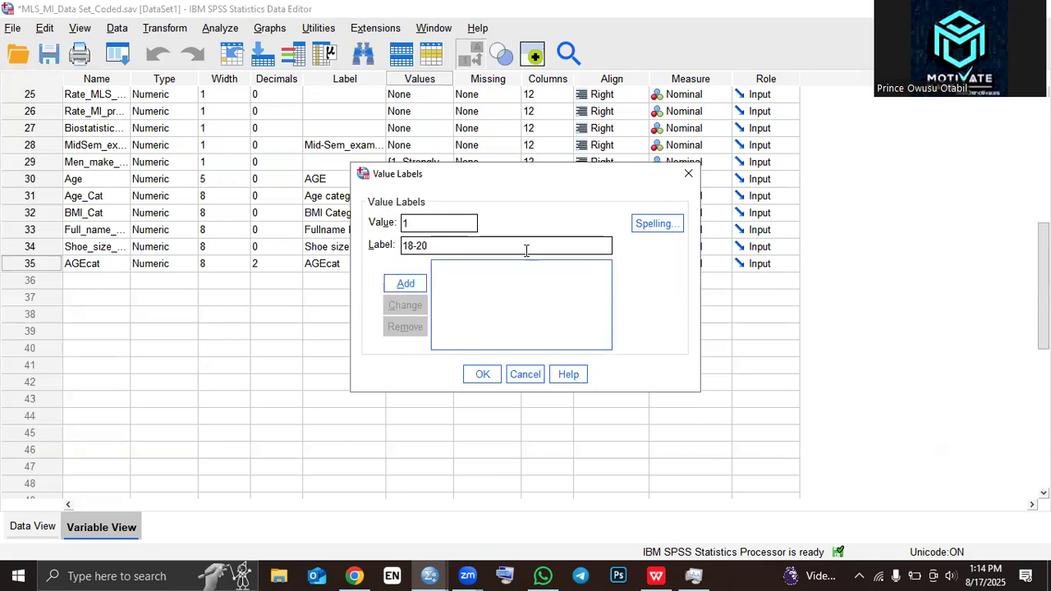
pyautogui.click(405, 284)
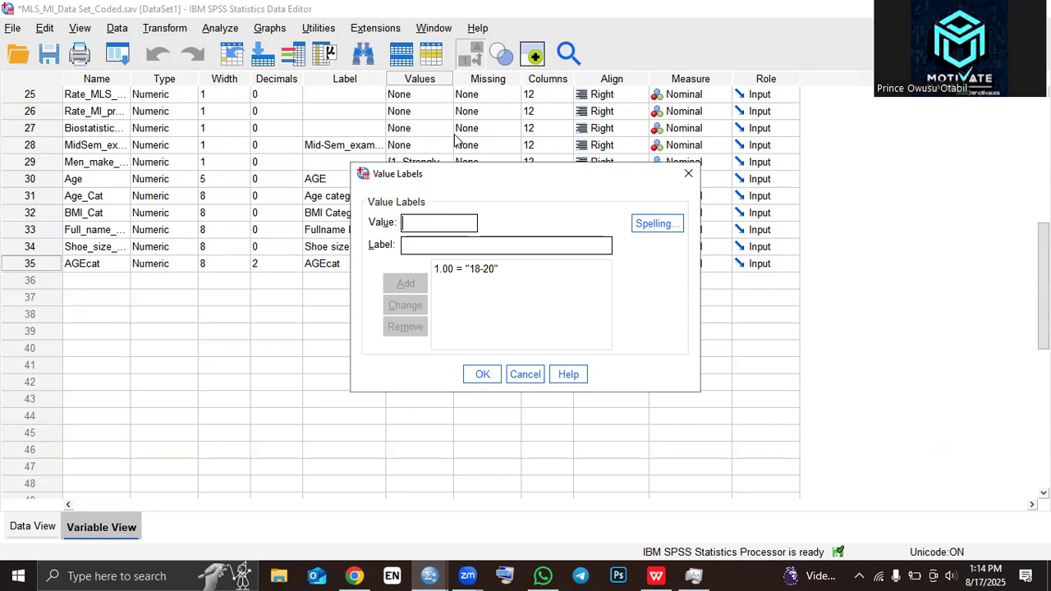
# Add the label 21-22 for value 2 of AGEcat.
pyautogui.write('2')
pyautogui.write('21')
pyautogui.write('-22')
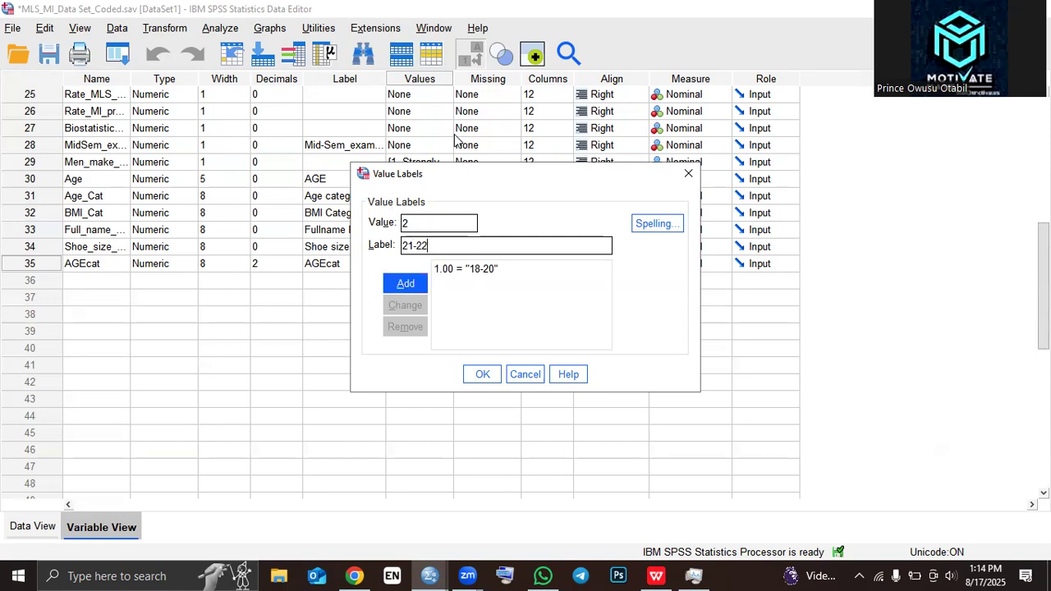
pyautogui.press('Return')
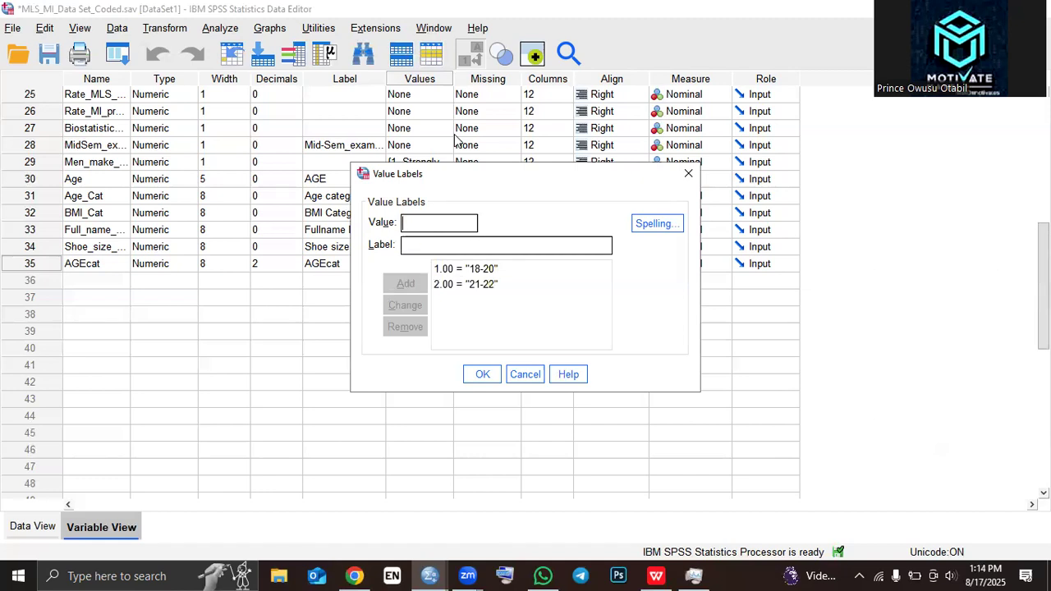
# Add the label 22-23 for value 3 of AGEcat.
pyautogui.write('3')
pyautogui.press('Tab')
pyautogui.write('22')
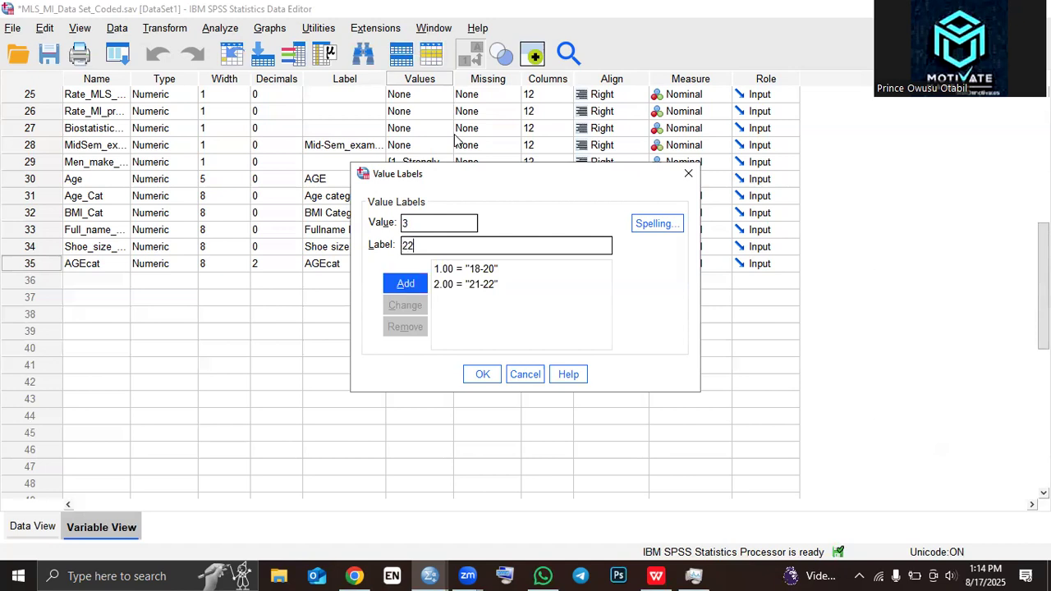
pyautogui.write('-23')
pyautogui.press('Return')
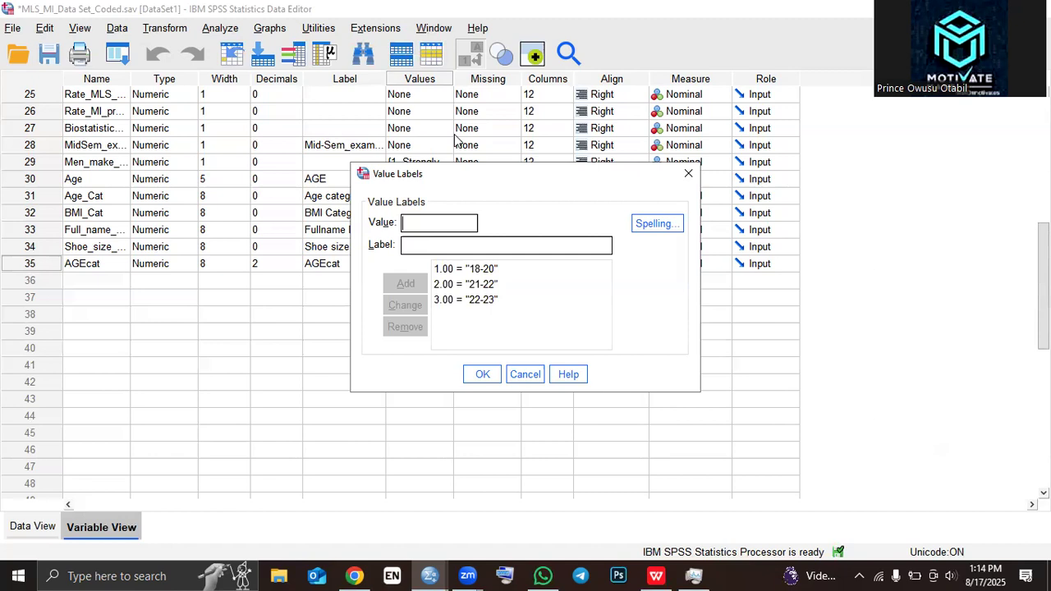
# Add the label "greater than /equa24" for value 4 of AGEcat.
pyautogui.write('4')
pyautogui.write('grae')
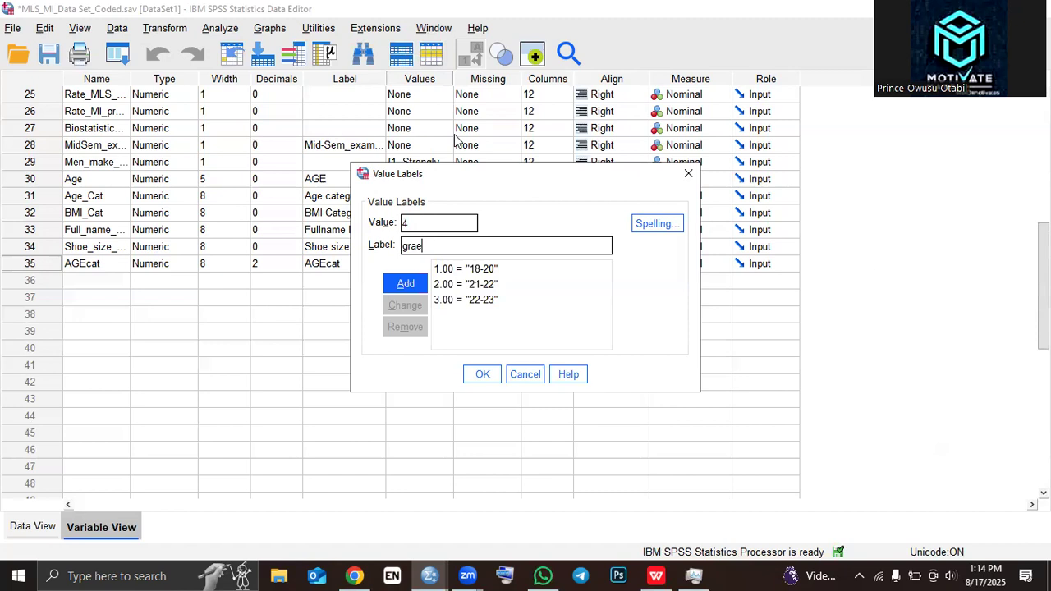
pyautogui.press('BackSpace')
pyautogui.press('BackSpace')
pyautogui.write('eater than /equa')
pyautogui.write('24')
pyautogui.press('Return')
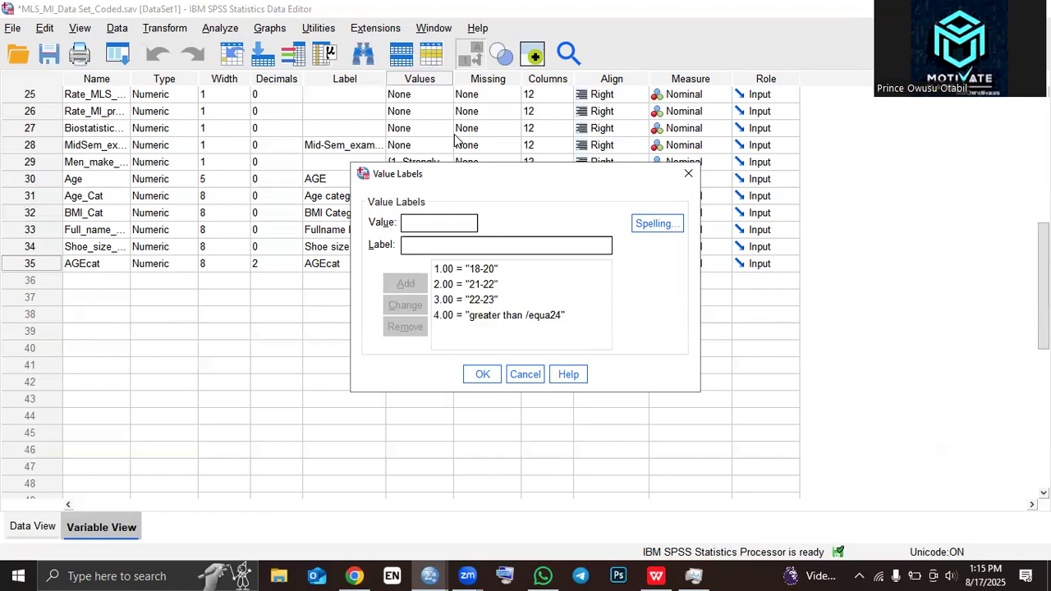
# Add the label "less/equal18" for value 5 of AGEcat.
pyautogui.write('5')
pyautogui.write('le')
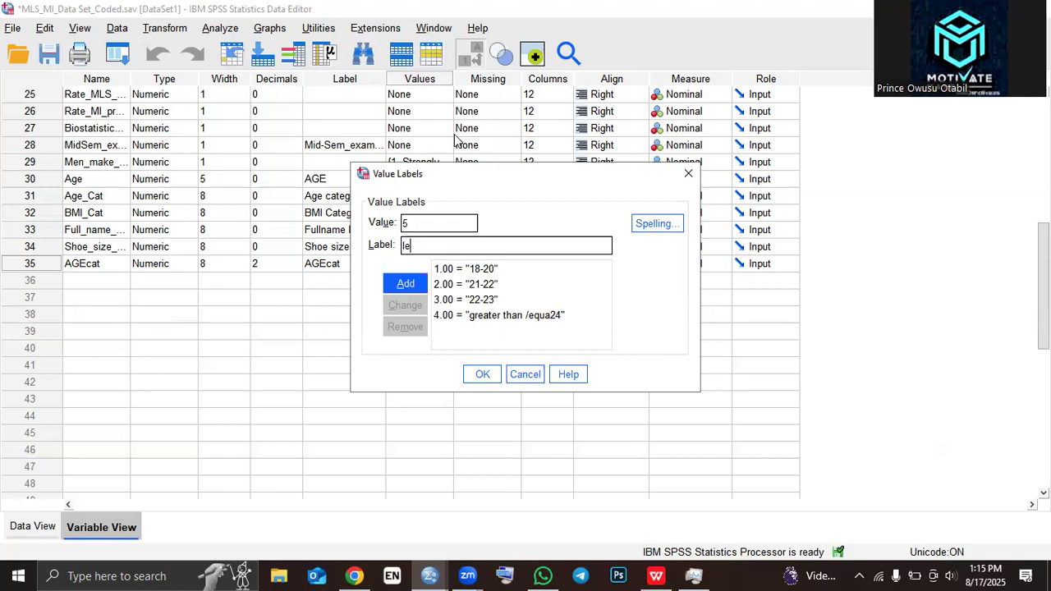
pyautogui.write('ss/equal18')
pyautogui.press('Return')
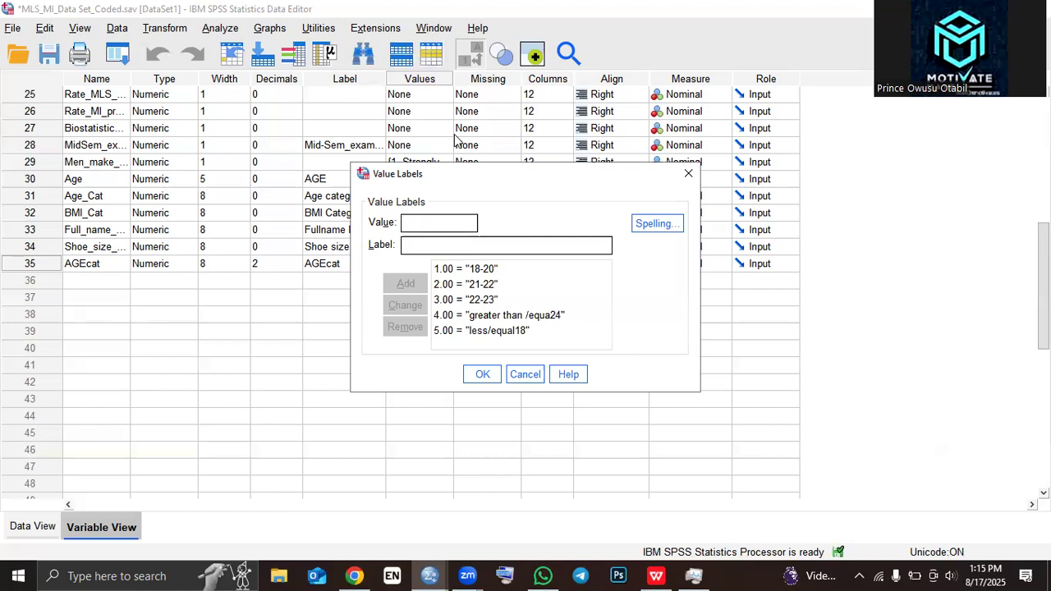
# Add the label "all other numbers" for value 99 of AGEcat and apply the value labels.
pyautogui.write('9')
pyautogui.press('BackSpace')
pyautogui.write('99')
pyautogui.press('Tab')
pyautogui.write('all o')
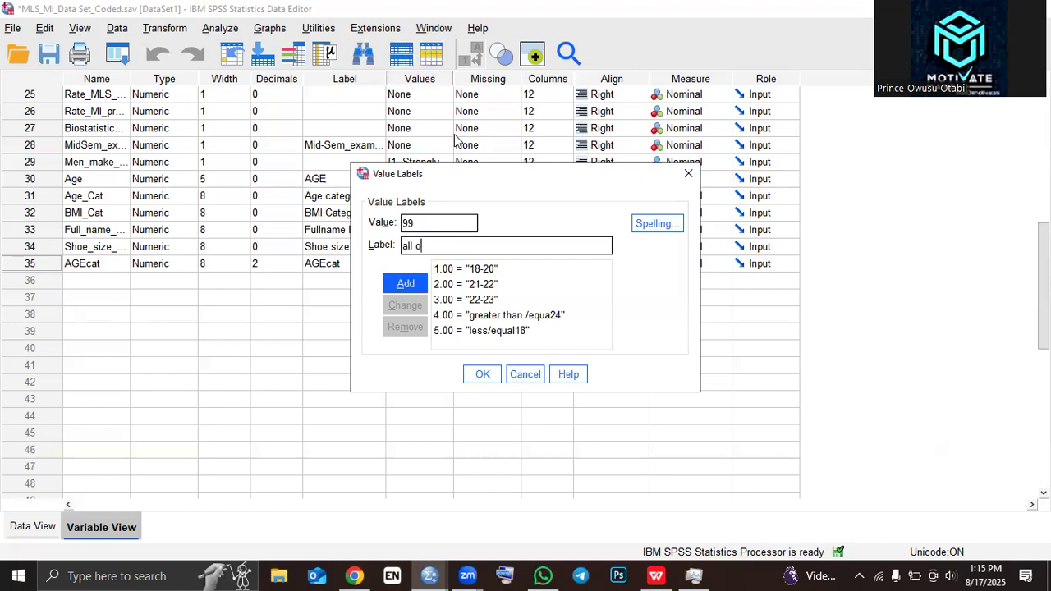
pyautogui.write('ther numbers')
pyautogui.press('Return')
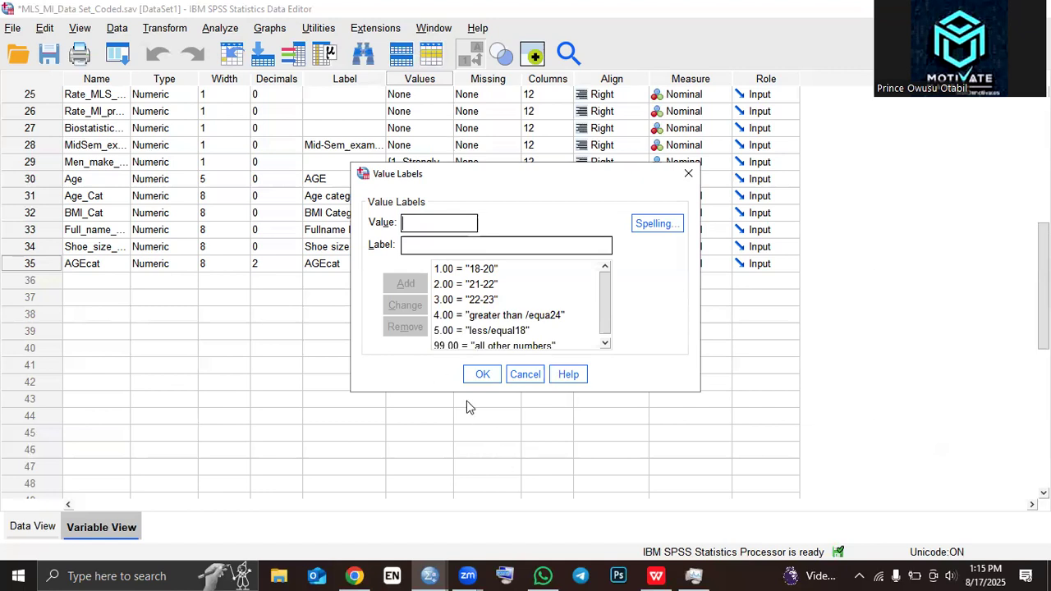
pyautogui.click(482, 374)
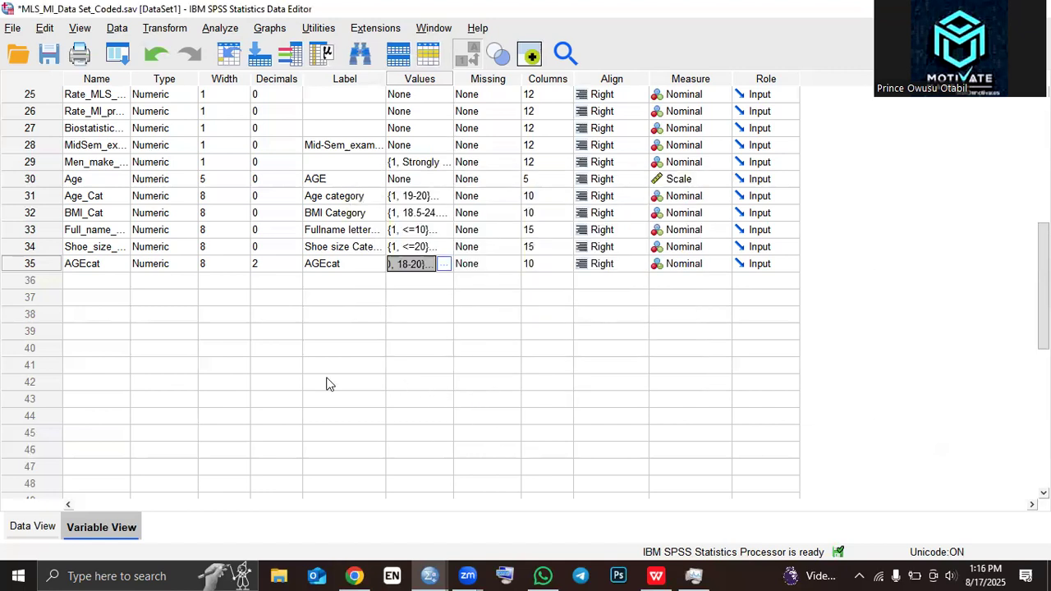
# Inspect the AGEcat column in the data, alternating between its value labels and numeric codes.
pyautogui.click(52, 261)
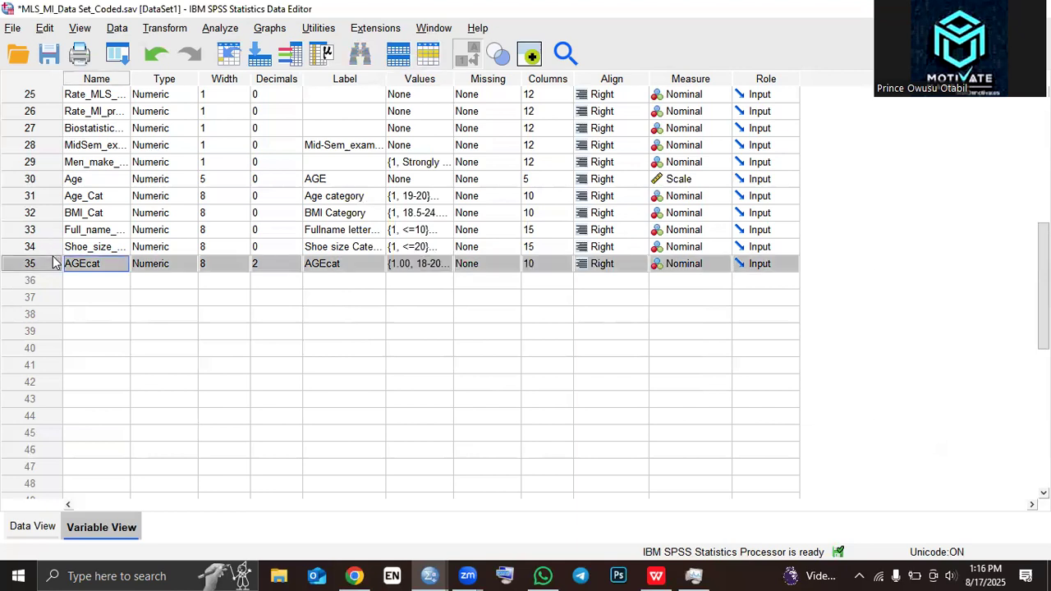
pyautogui.click(31, 527)
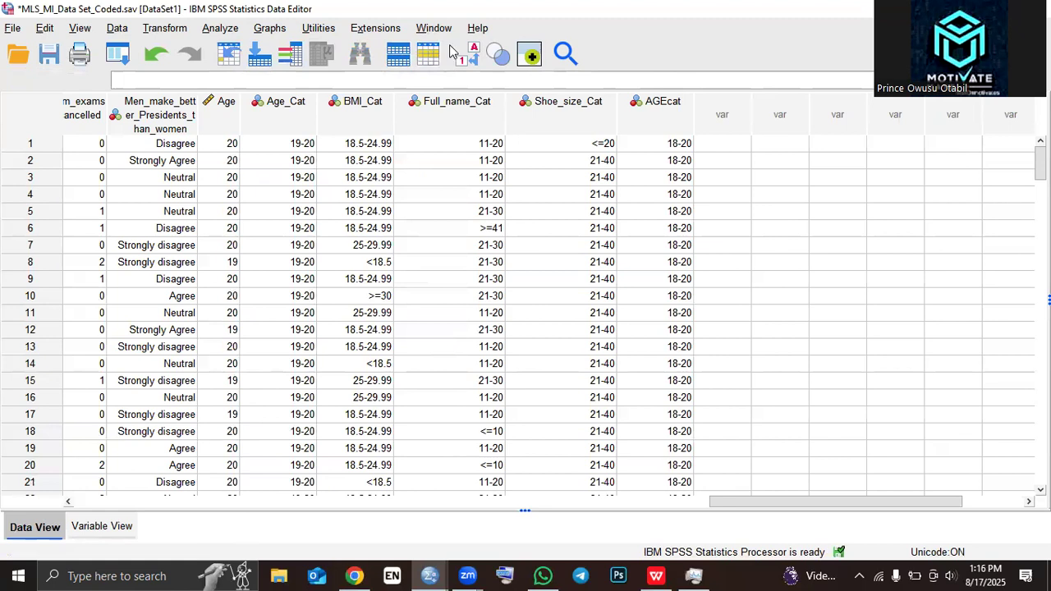
pyautogui.click(670, 108)
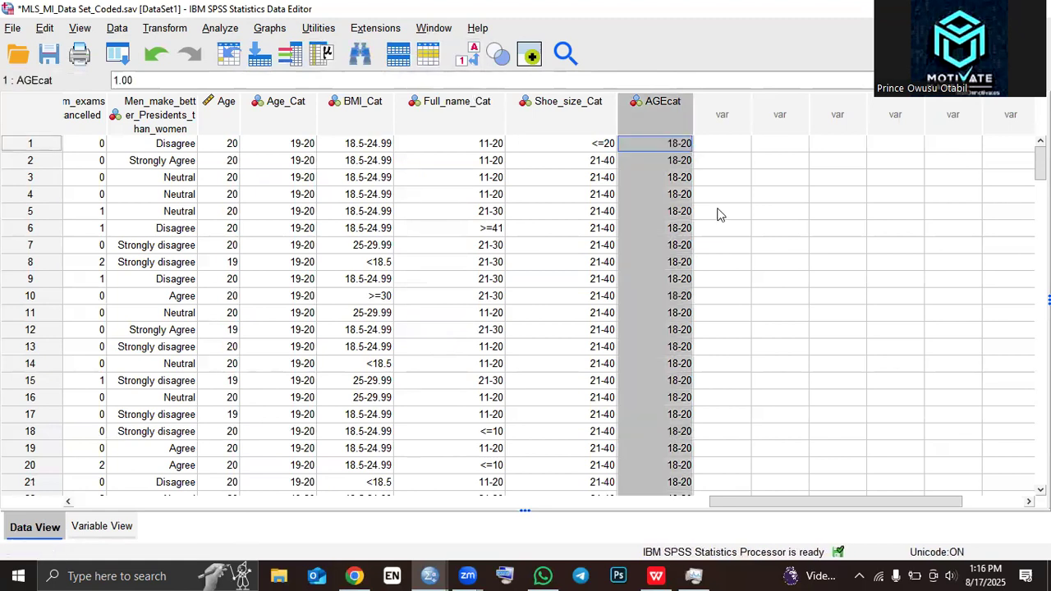
pyautogui.click(469, 57)
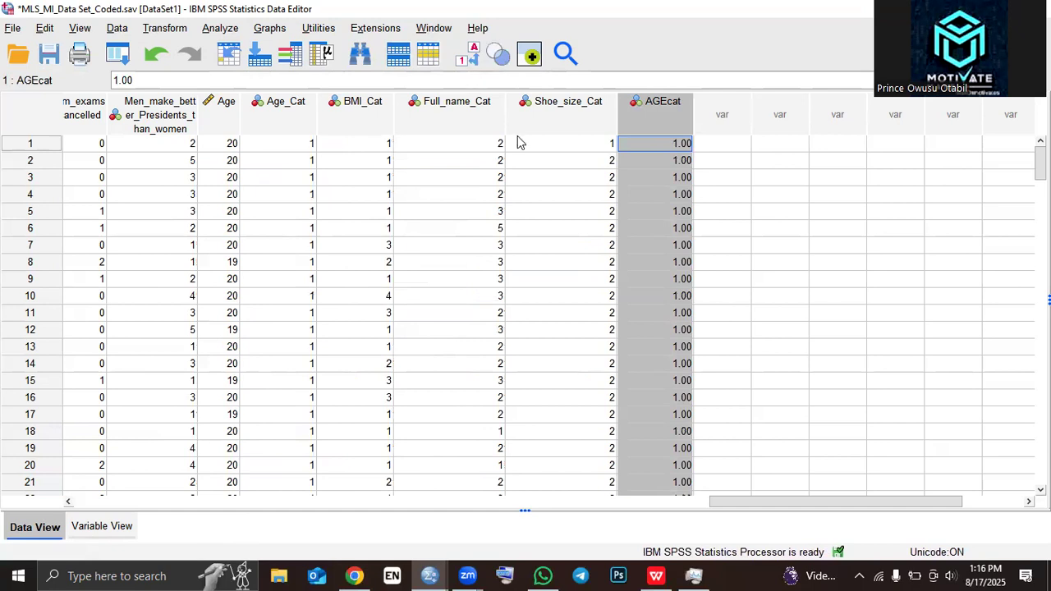
pyautogui.click(464, 55)
pyautogui.click(464, 56)
pyautogui.click(464, 56)
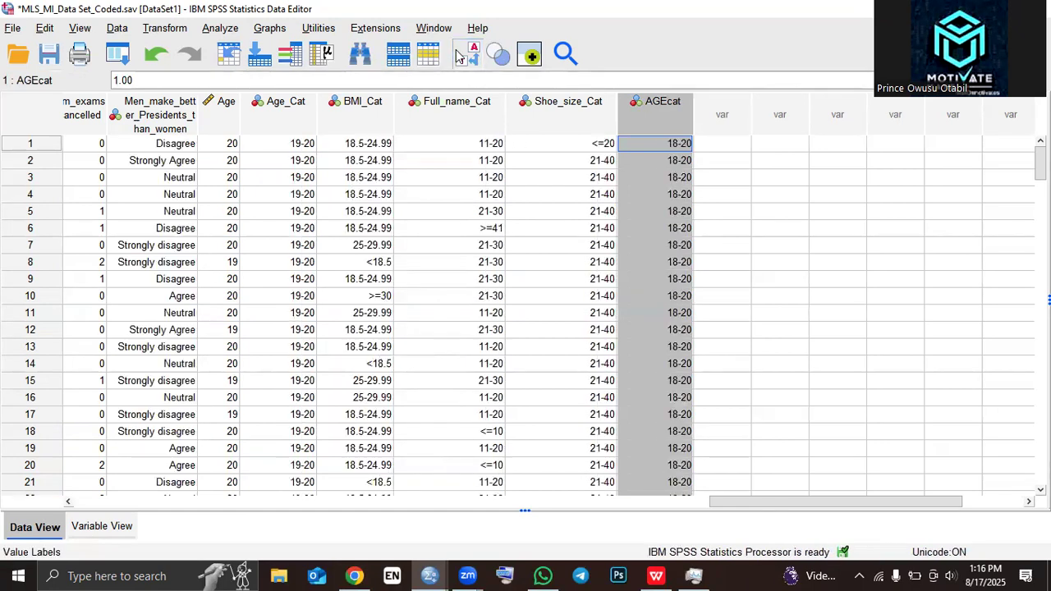
pyautogui.click(460, 56)
# Examine the AGEcat codes against the Age and Age_Cat values down to the last case.
pyautogui.scroll(-5, 705, 245)
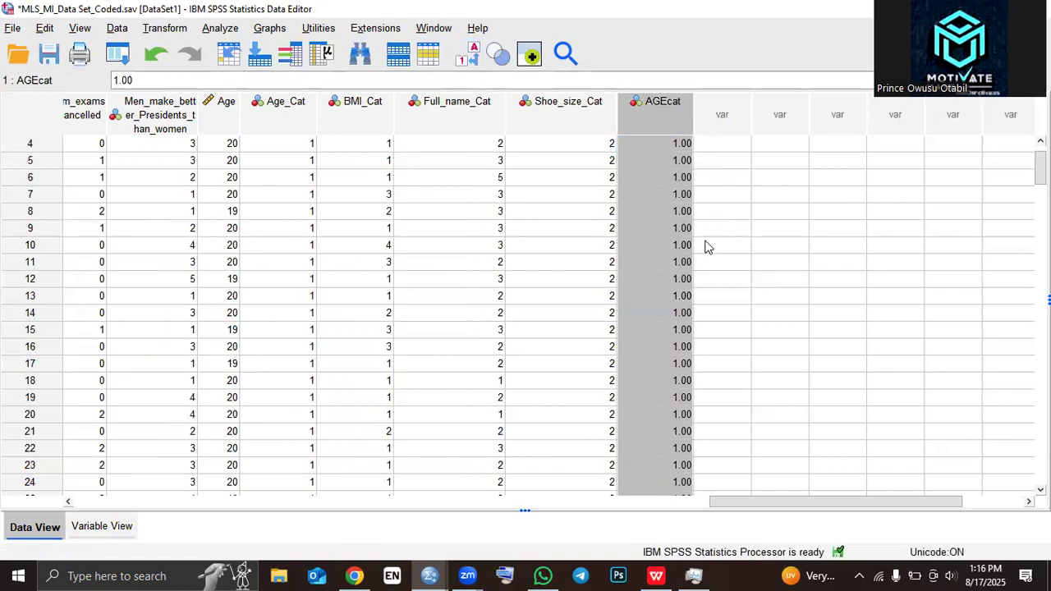
pyautogui.scroll(-19, 705, 245)
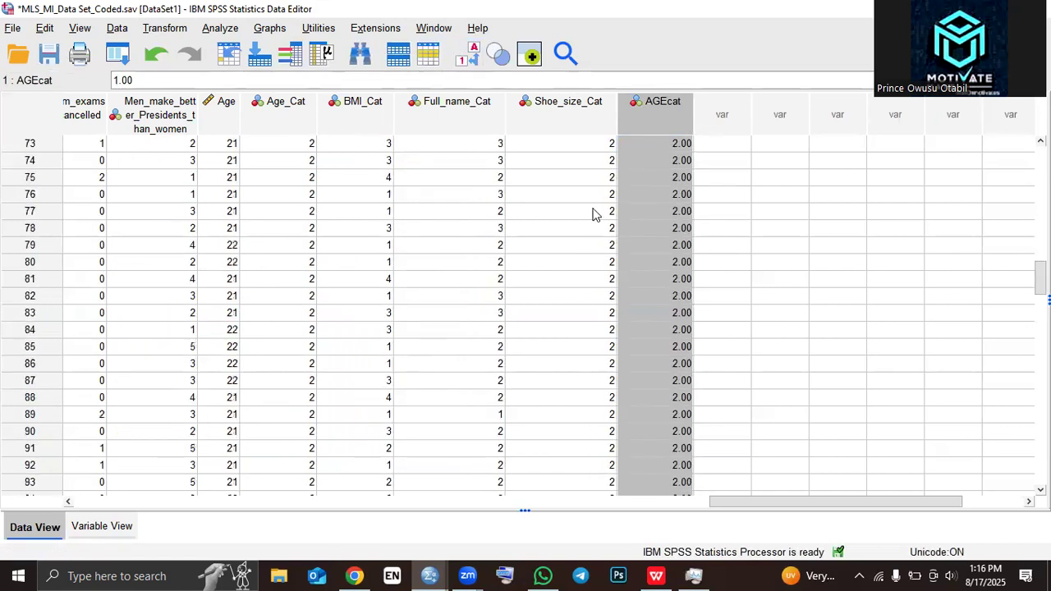
pyautogui.click(464, 64)
pyautogui.click(464, 64)
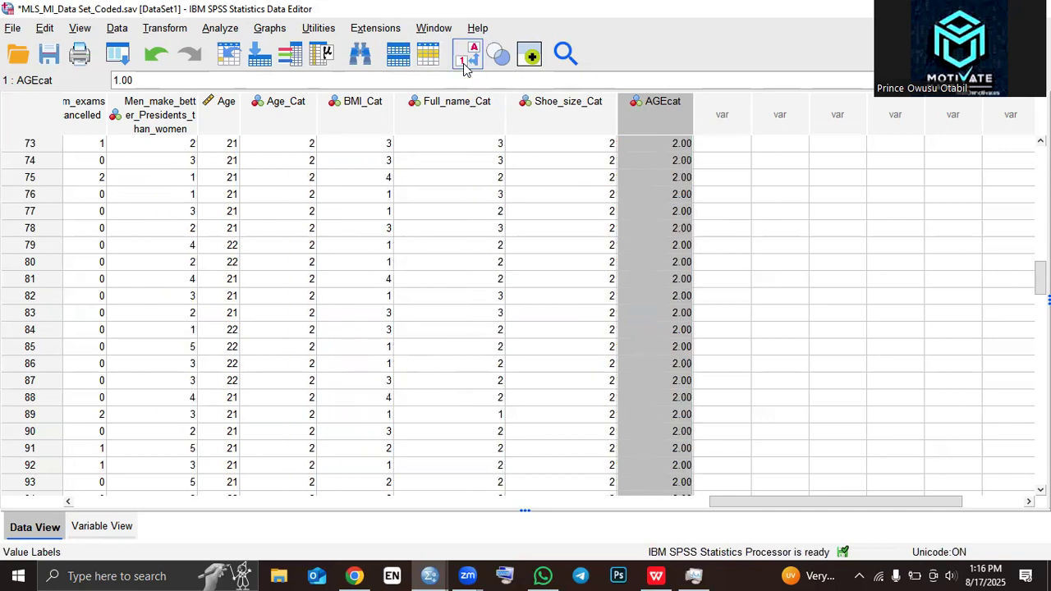
pyautogui.scroll(-4, 564, 272)
pyautogui.scroll(1, 586, 345)
pyautogui.scroll(-20, 585, 345)
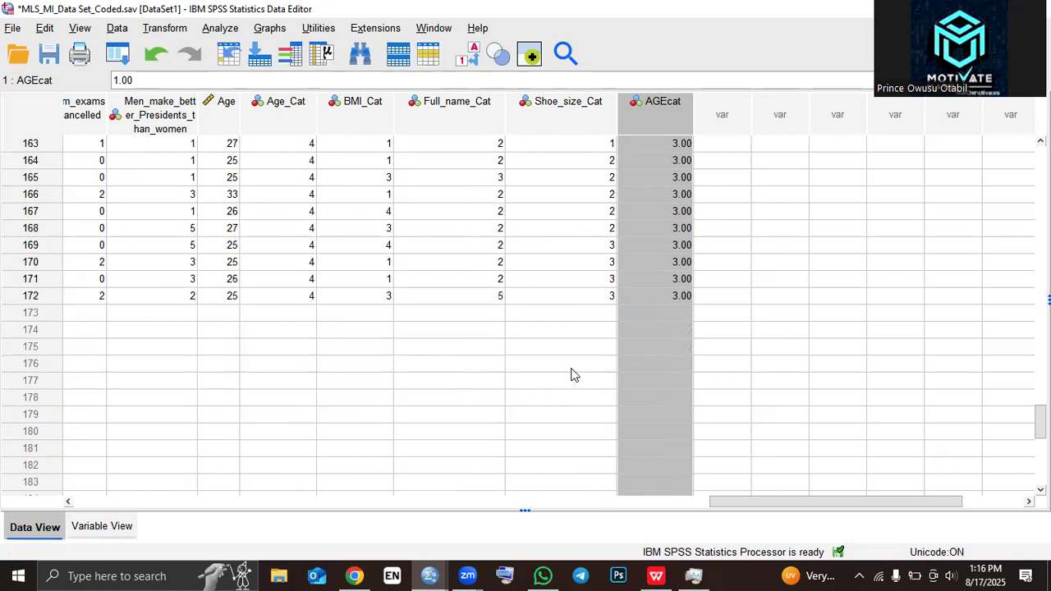
pyautogui.scroll(20, 573, 375)
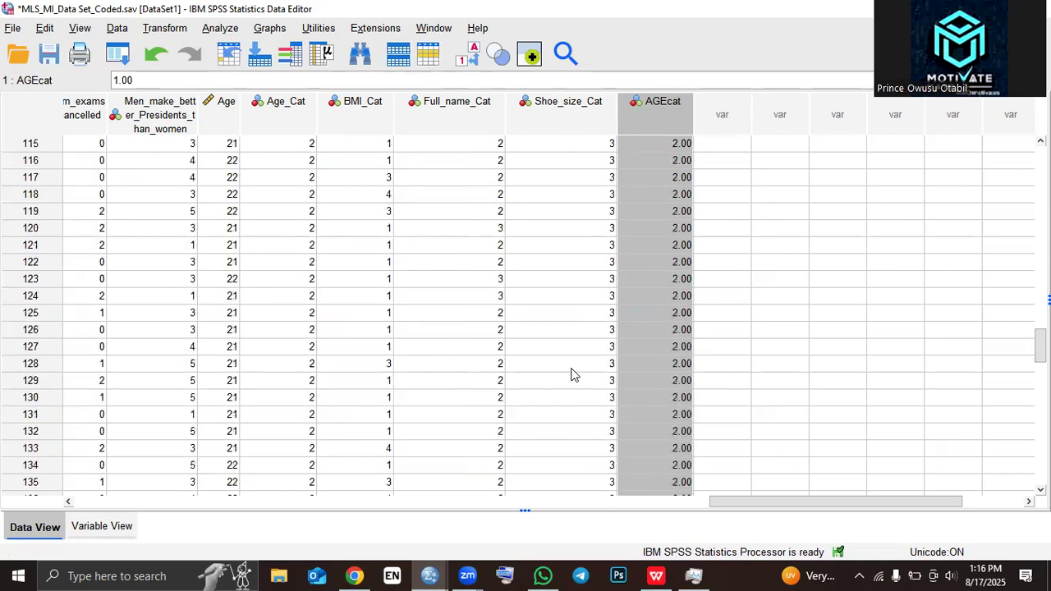
pyautogui.scroll(2, 572, 374)
pyautogui.scroll(-20, 572, 374)
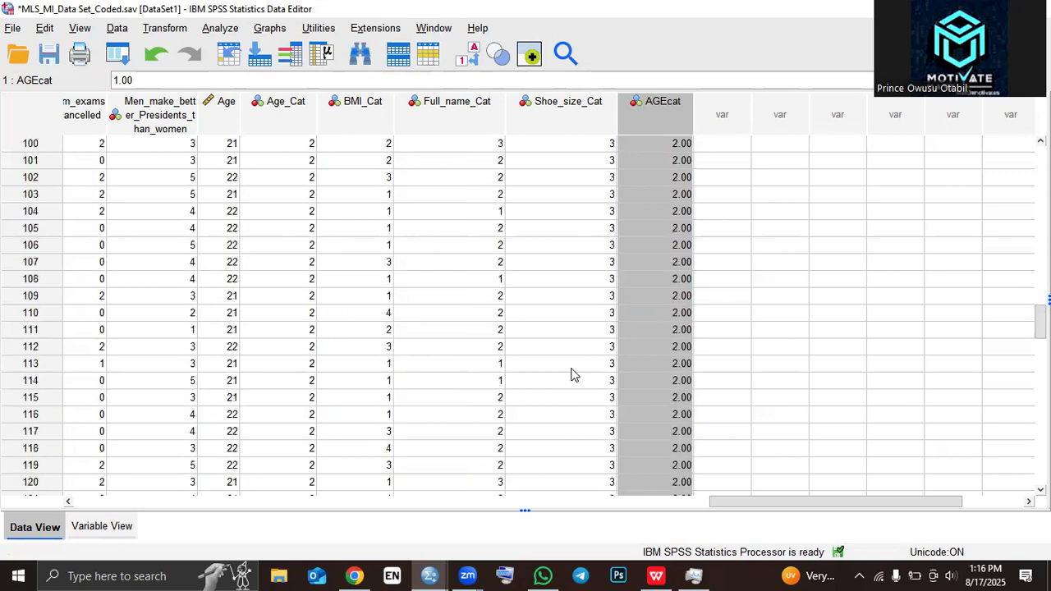
pyautogui.scroll(-1, 574, 374)
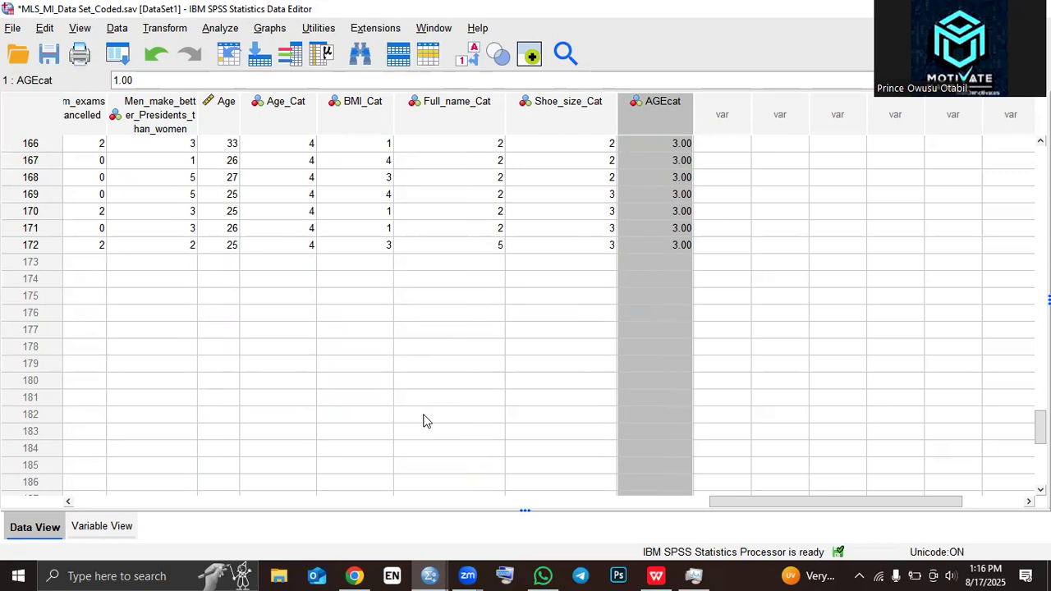
# Check AGEcat in the variable definitions, and review its column in the data back up to the first case.
pyautogui.click(94, 527)
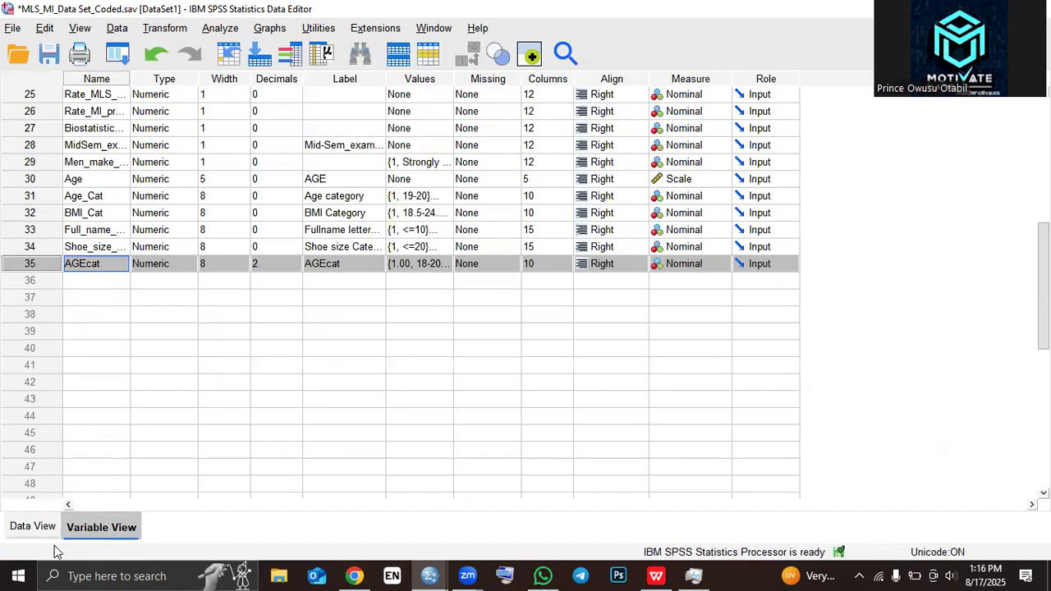
pyautogui.click(26, 527)
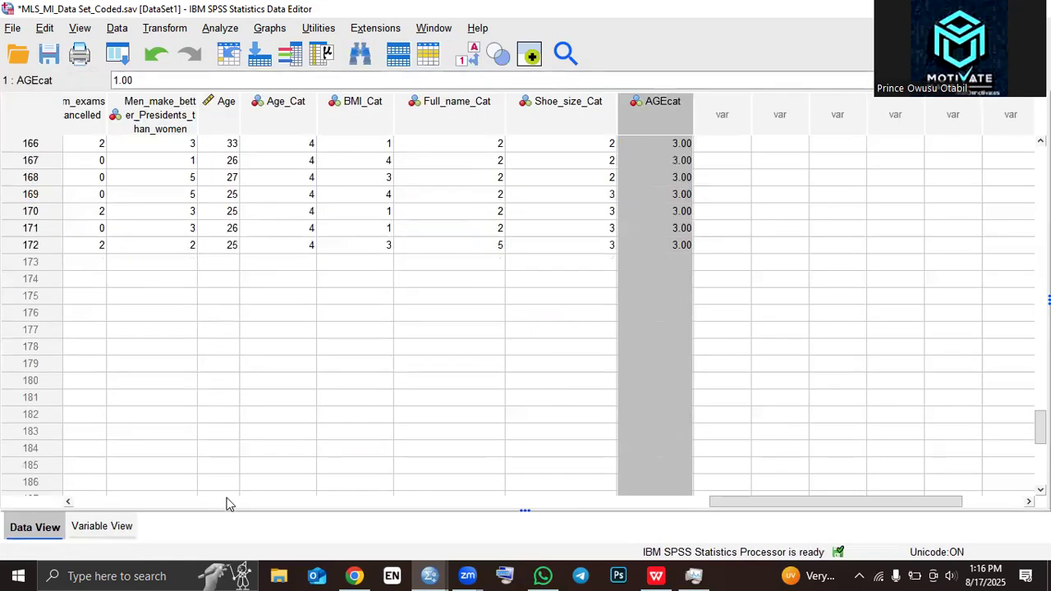
pyautogui.scroll(20, 275, 404)
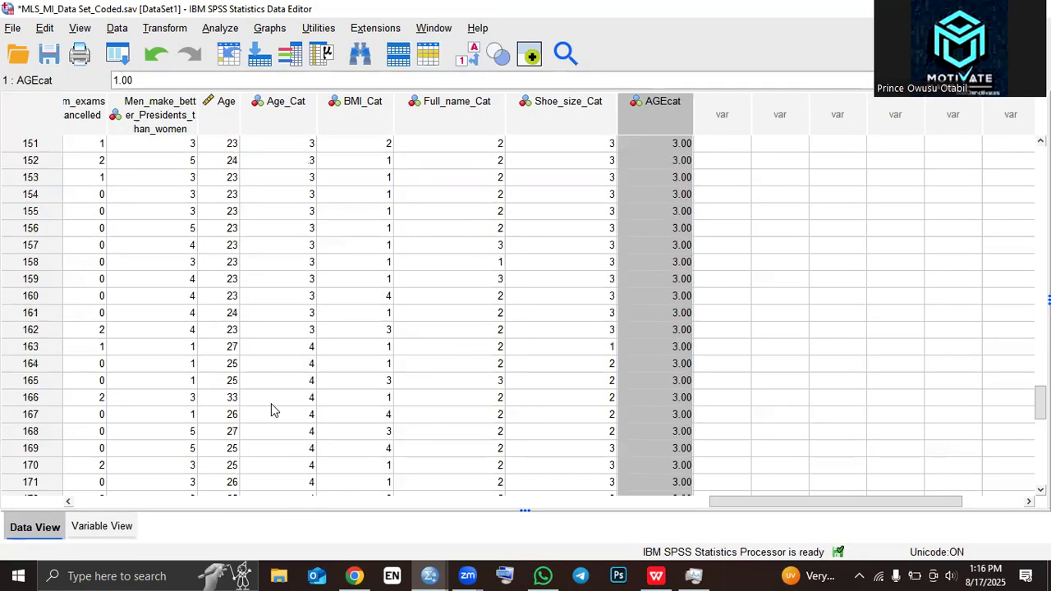
pyautogui.scroll(20, 279, 404)
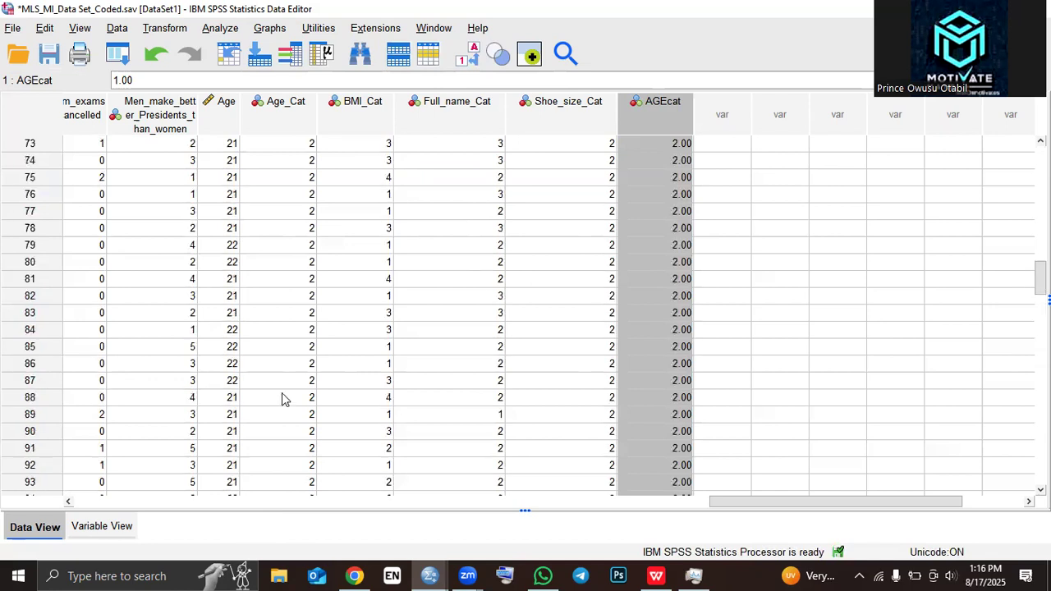
pyautogui.scroll(3, 312, 376)
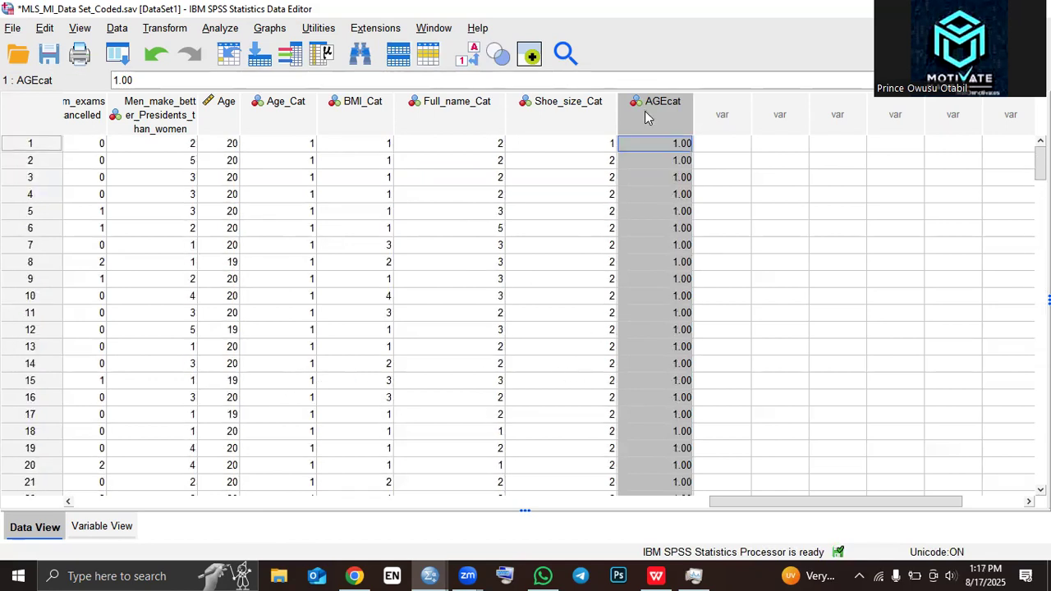
# Compare the continuous Age column with the categorical Age_Cat column in the data.
pyautogui.click(234, 138)
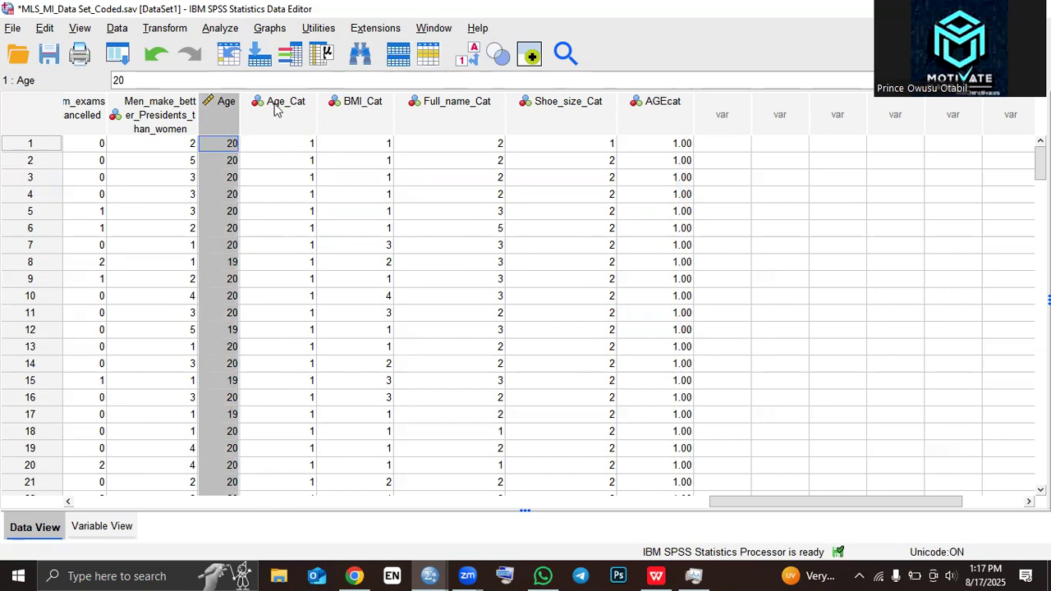
pyautogui.click(276, 109)
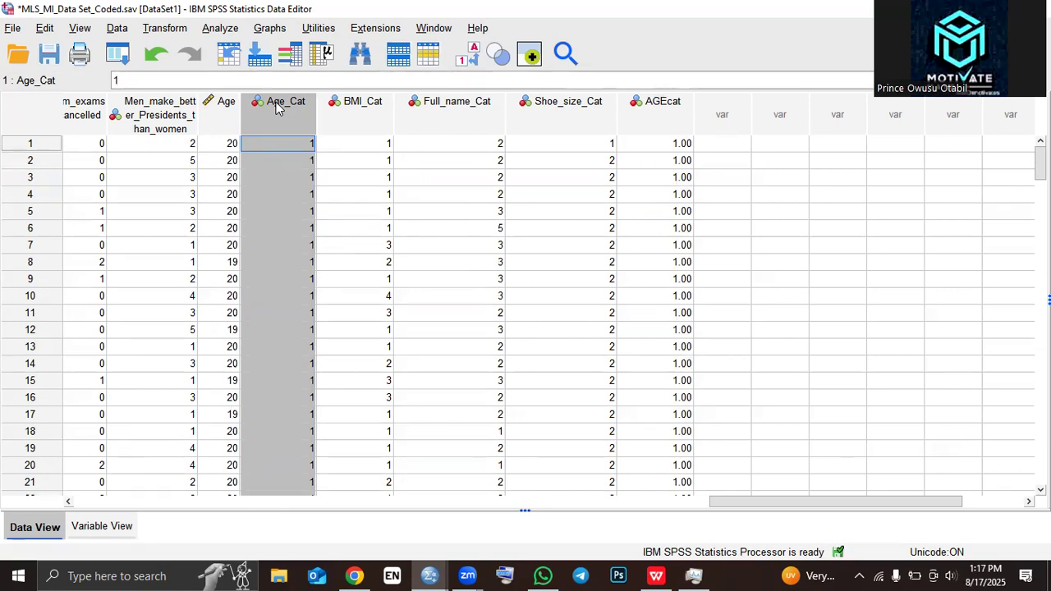
pyautogui.click(226, 106)
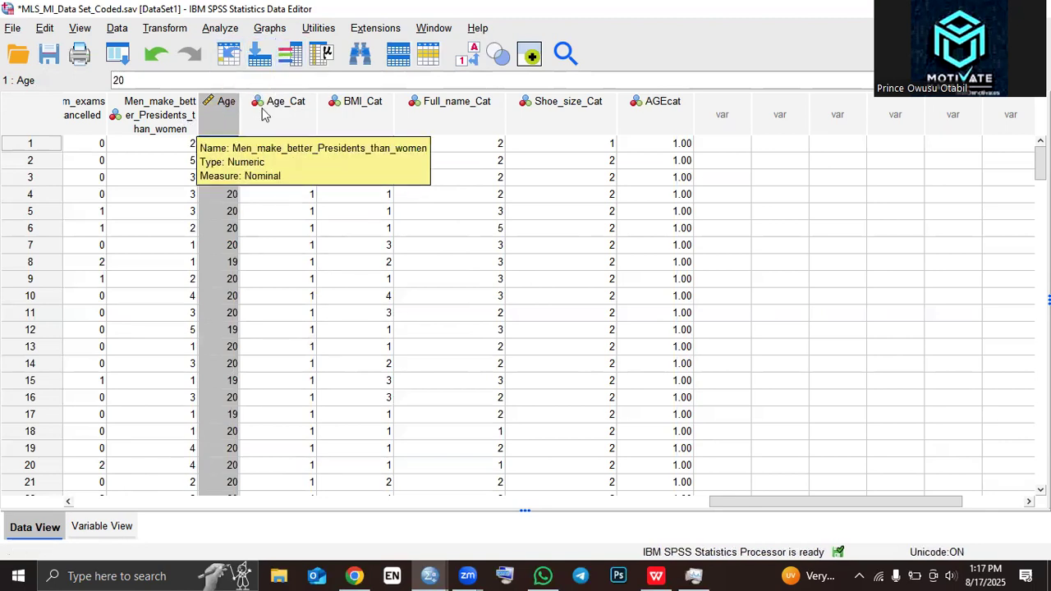
pyautogui.click(296, 113)
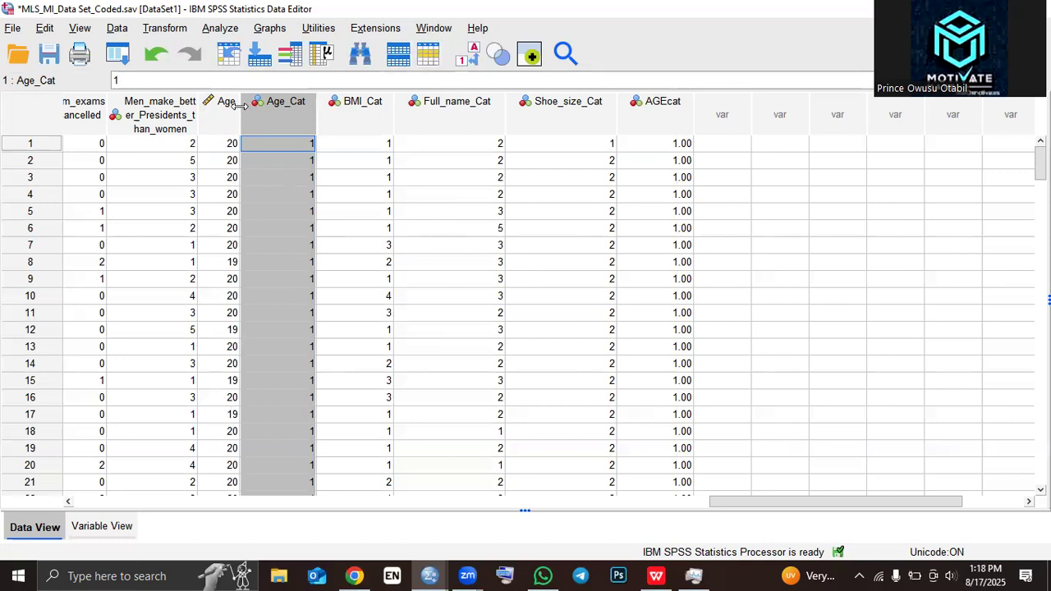
pyautogui.click(213, 124)
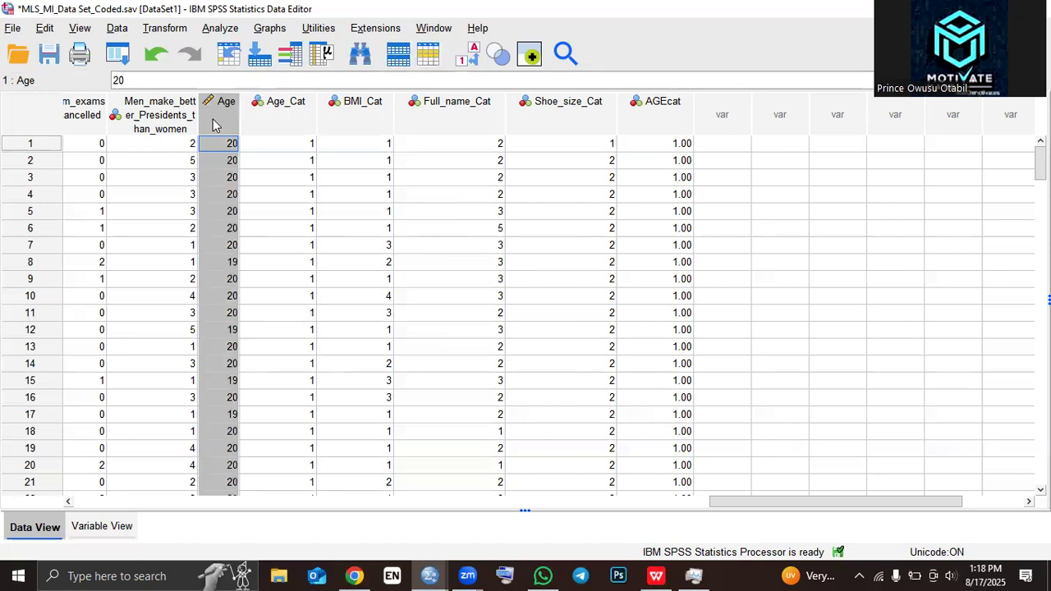
pyautogui.click(278, 116)
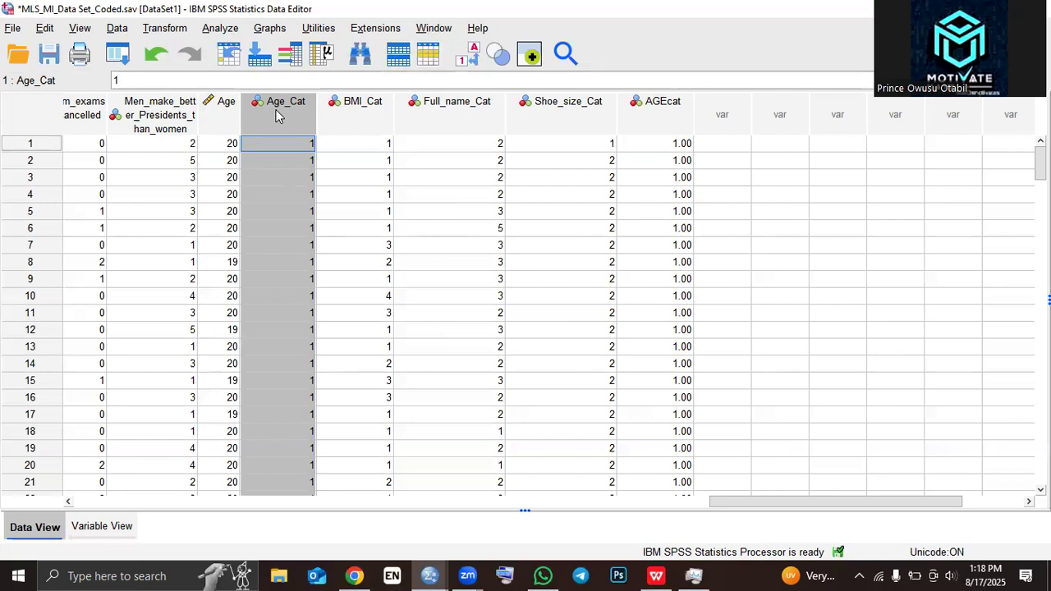
# Examine the BMI_Cat column and go back to the BMI and BMI_Group columns in the data.
pyautogui.click(352, 112)
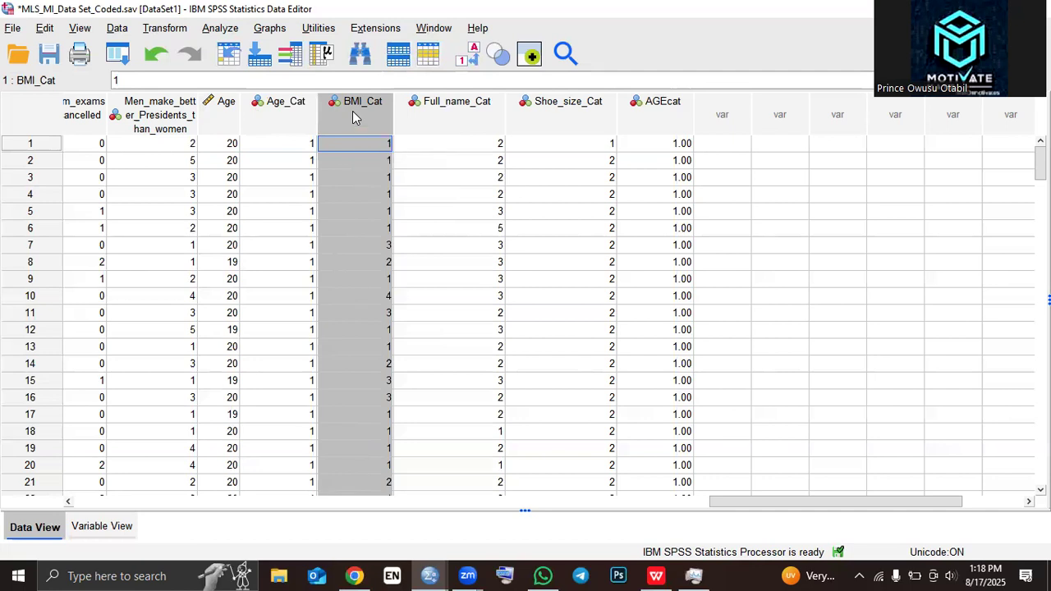
pyautogui.moveTo(767, 501); pyautogui.dragTo(650, 534)
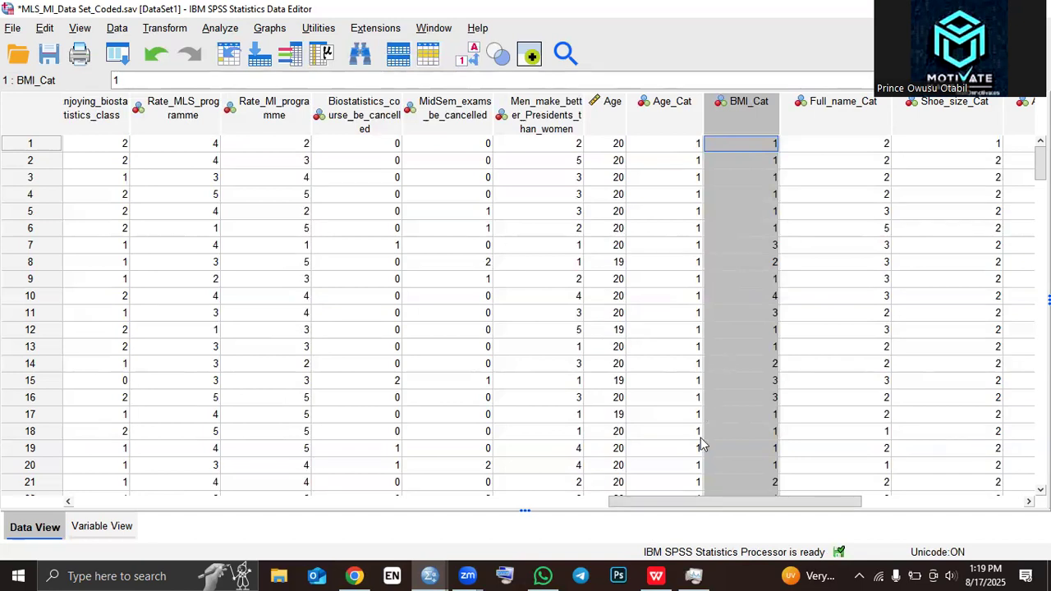
pyautogui.moveTo(686, 499); pyautogui.dragTo(488, 542)
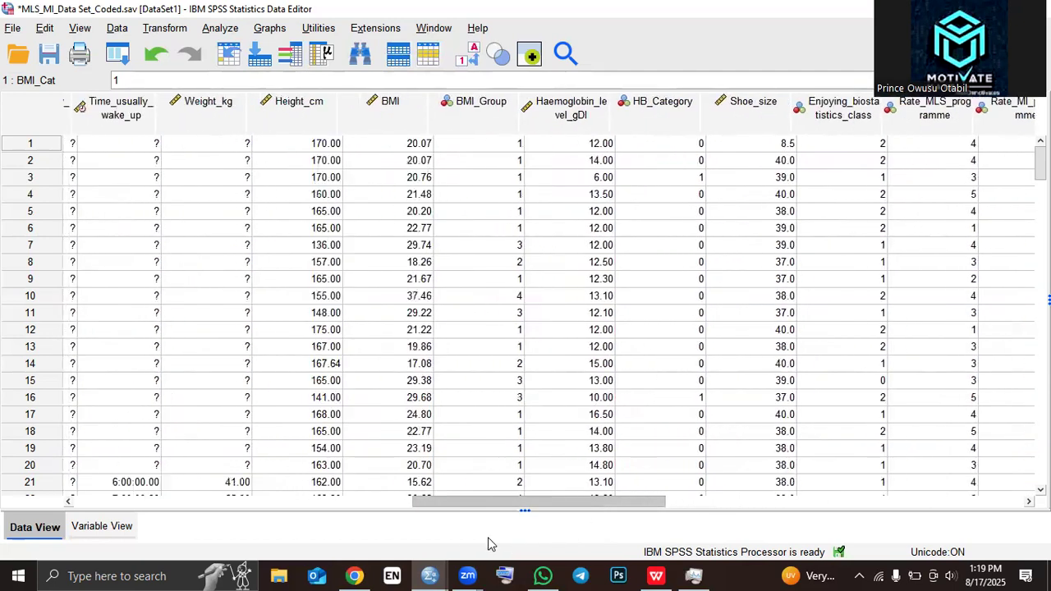
# Examine the Weight_kg and Height_cm columns alongside the BMI column in the data.
pyautogui.click(239, 123)
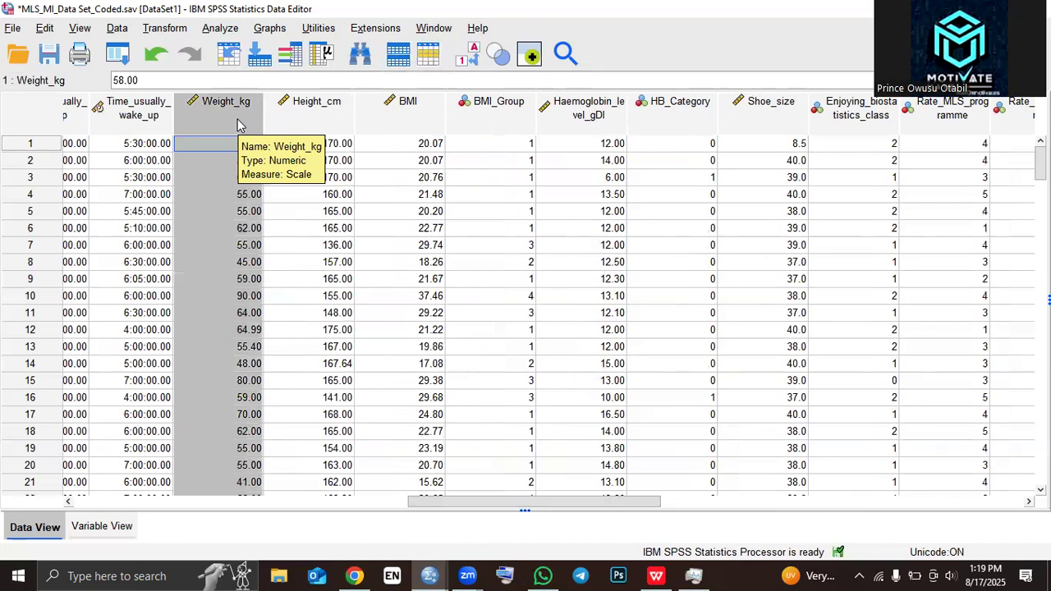
pyautogui.click(294, 122)
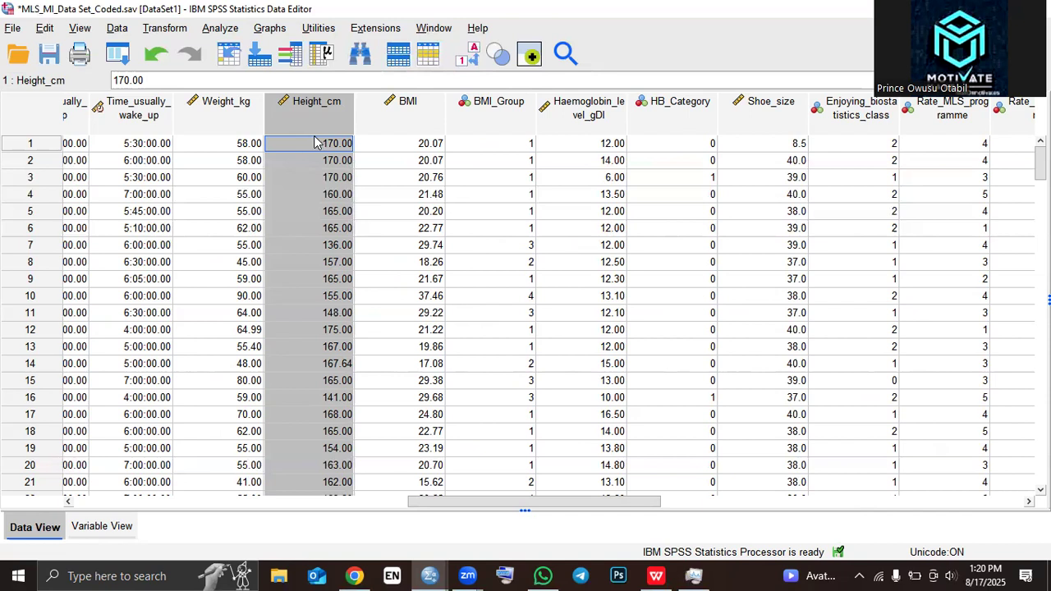
pyautogui.click(240, 108)
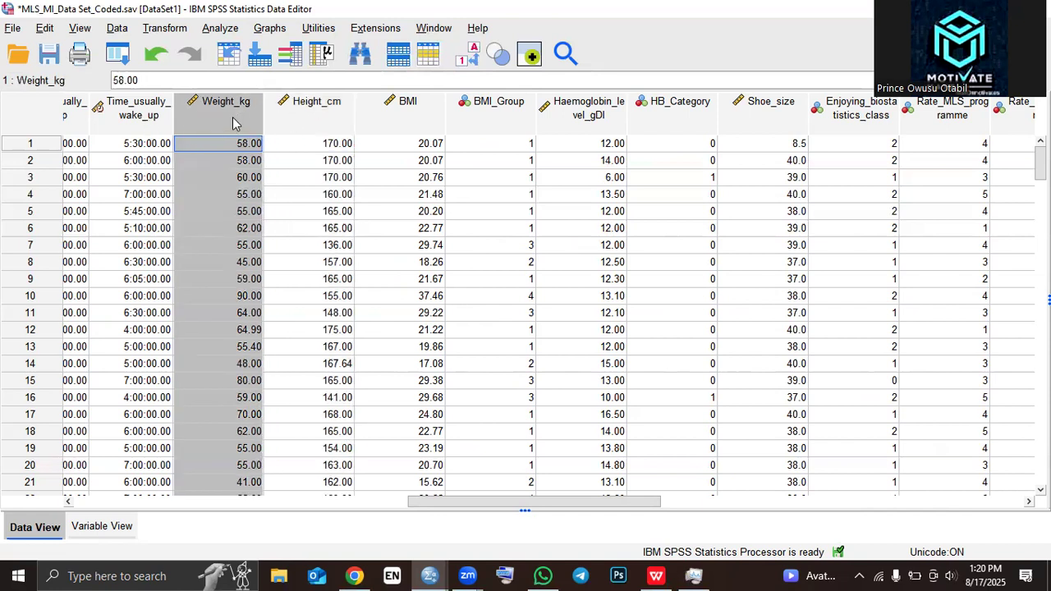
pyautogui.click(317, 115)
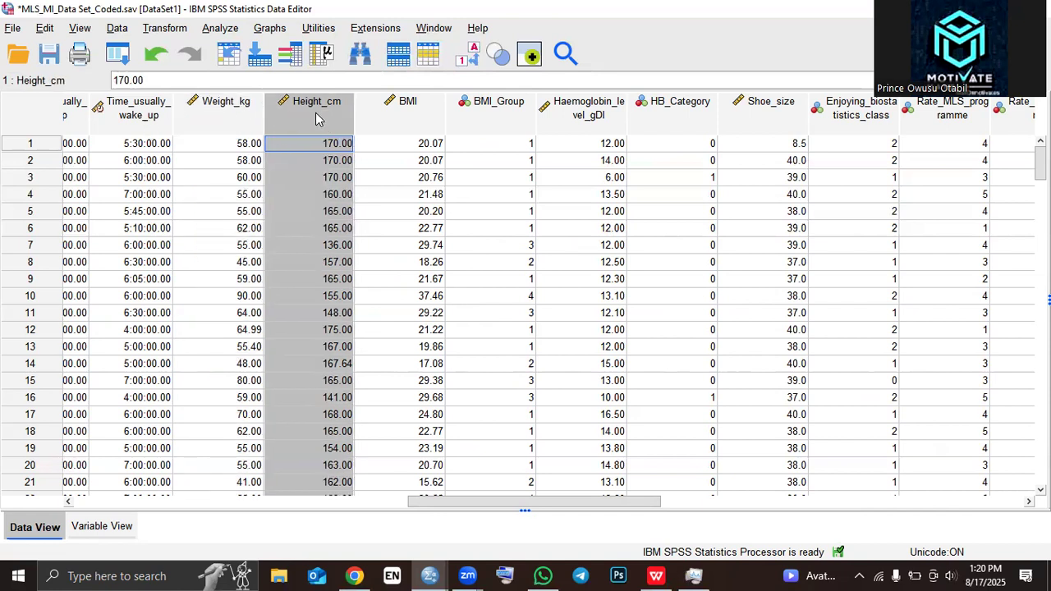
pyautogui.click(193, 115)
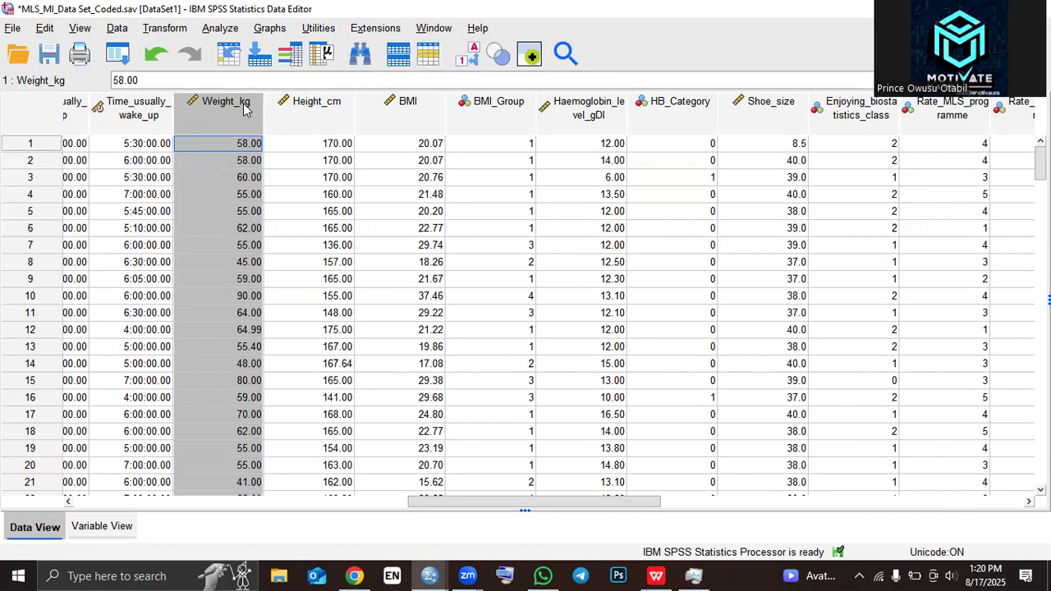
pyautogui.click(297, 102)
pyautogui.click(243, 109)
pyautogui.click(330, 117)
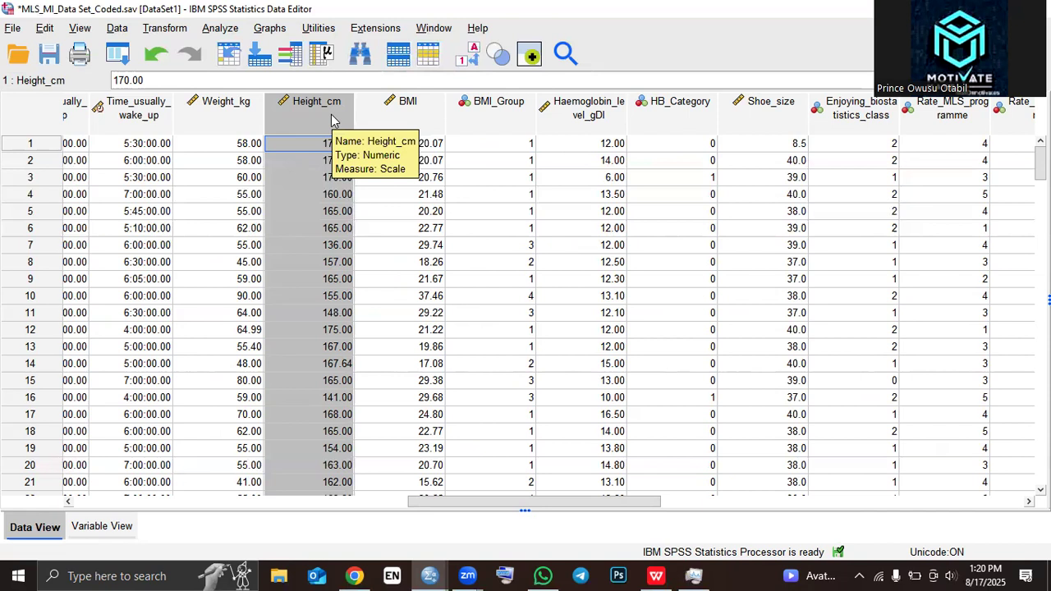
pyautogui.click(382, 106)
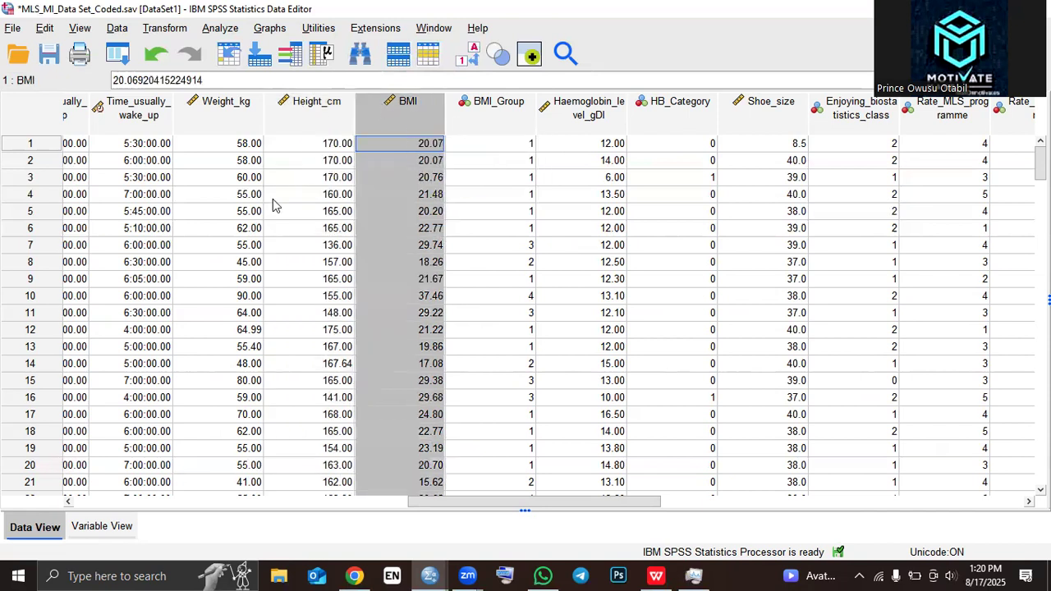
pyautogui.click(218, 115)
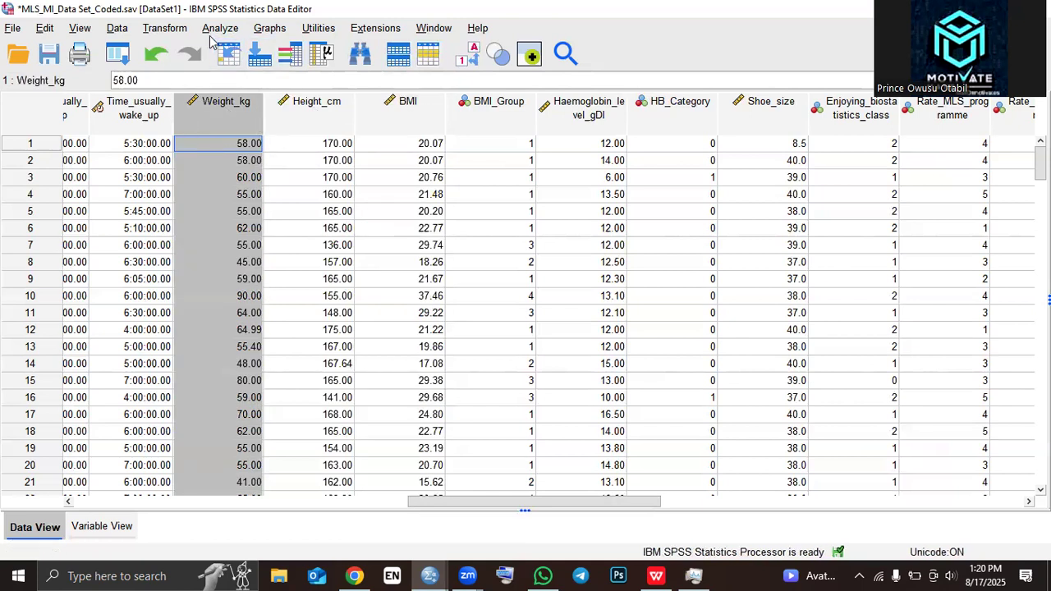
# Start a Compute Variable transformation with BMI as the target variable and BMI as its label.
pyautogui.click(166, 30)
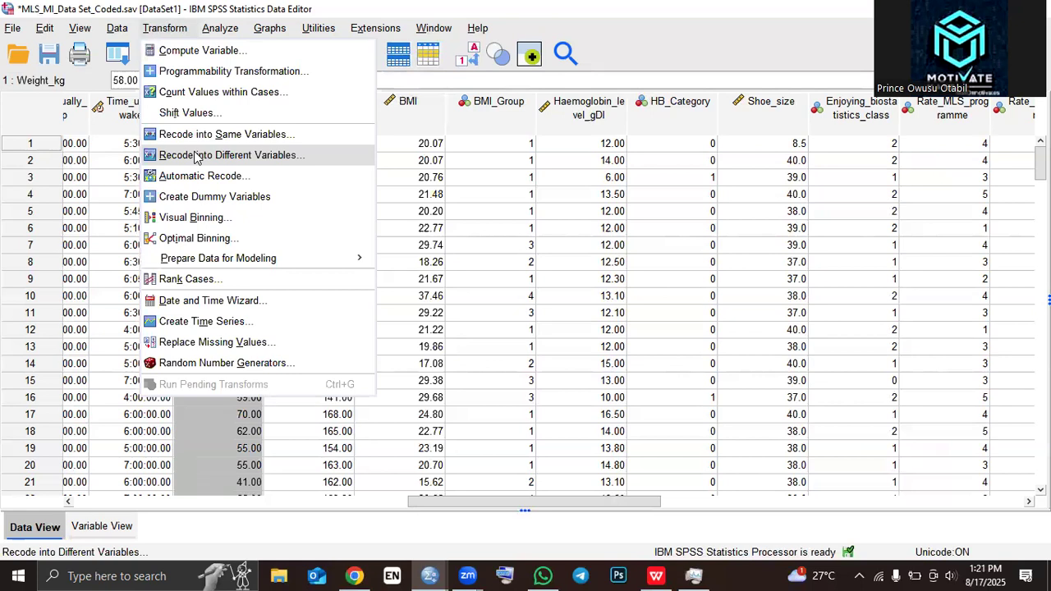
pyautogui.click(251, 54)
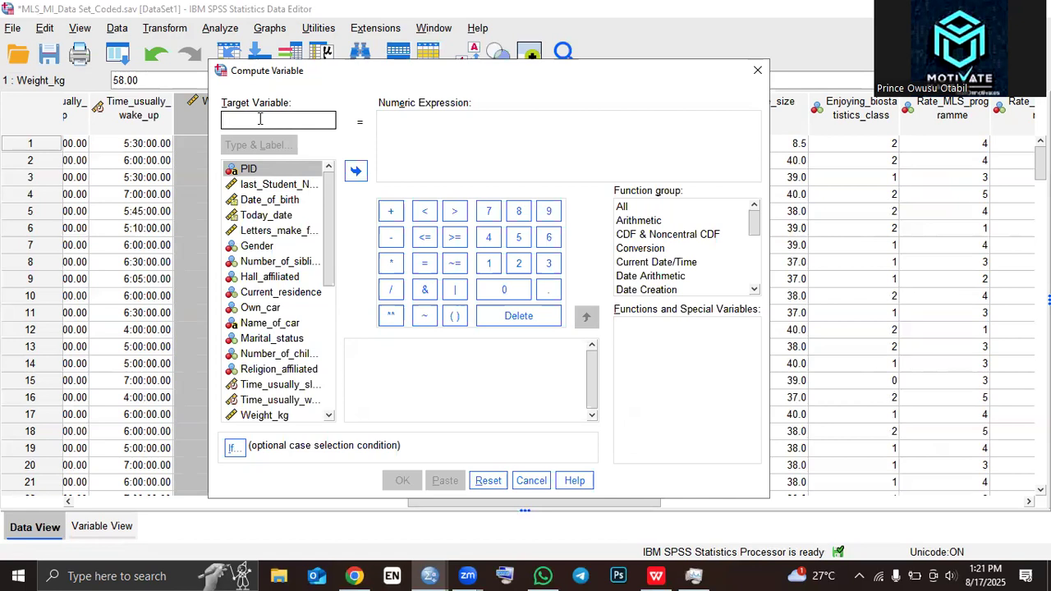
pyautogui.write('BMI')
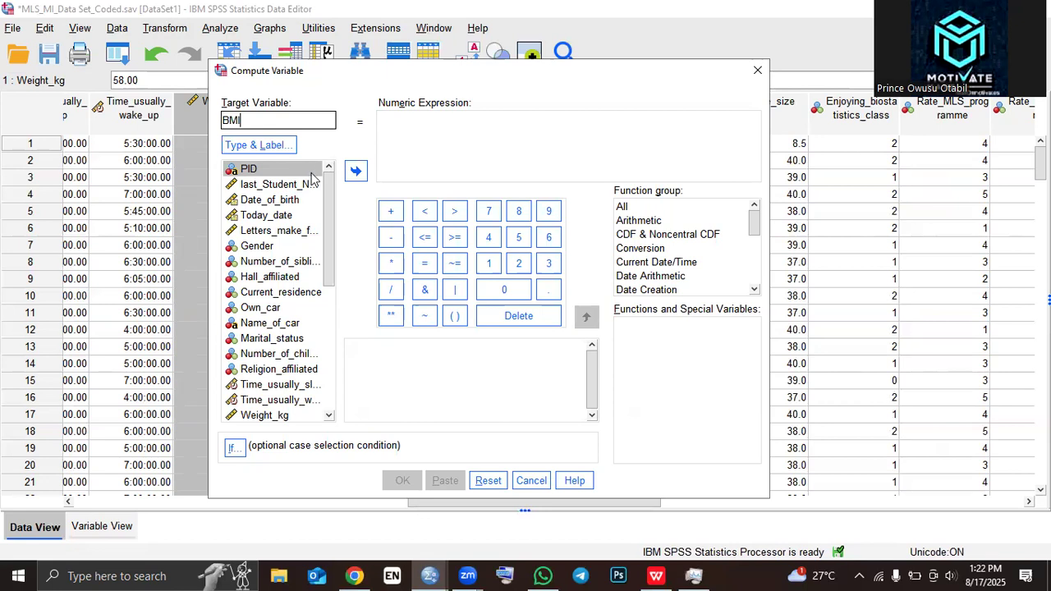
pyautogui.click(272, 147)
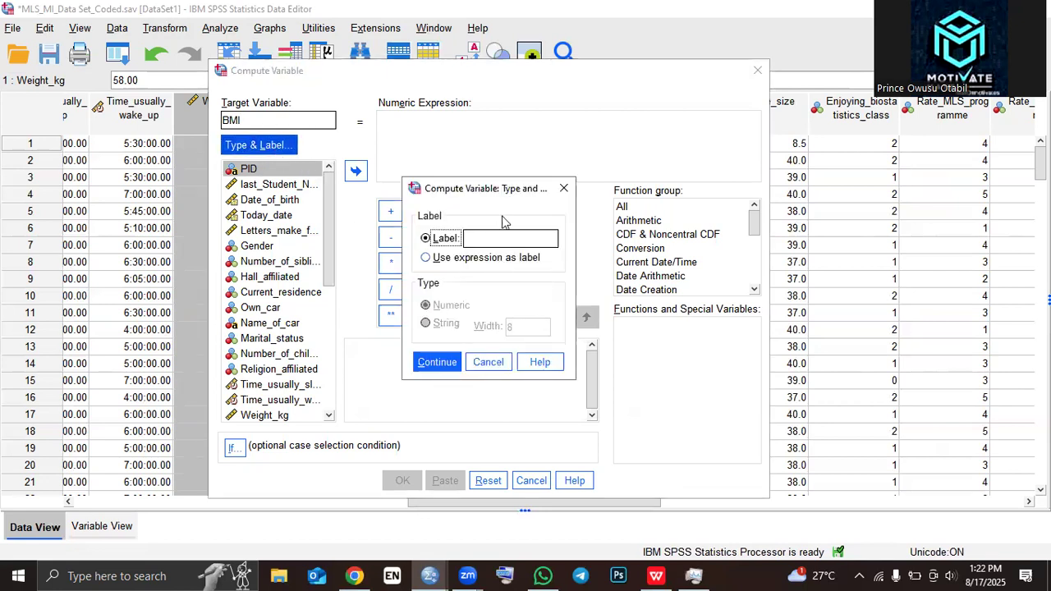
pyautogui.click(498, 257)
pyautogui.click(443, 238)
pyautogui.click(508, 238)
pyautogui.write('BMI')
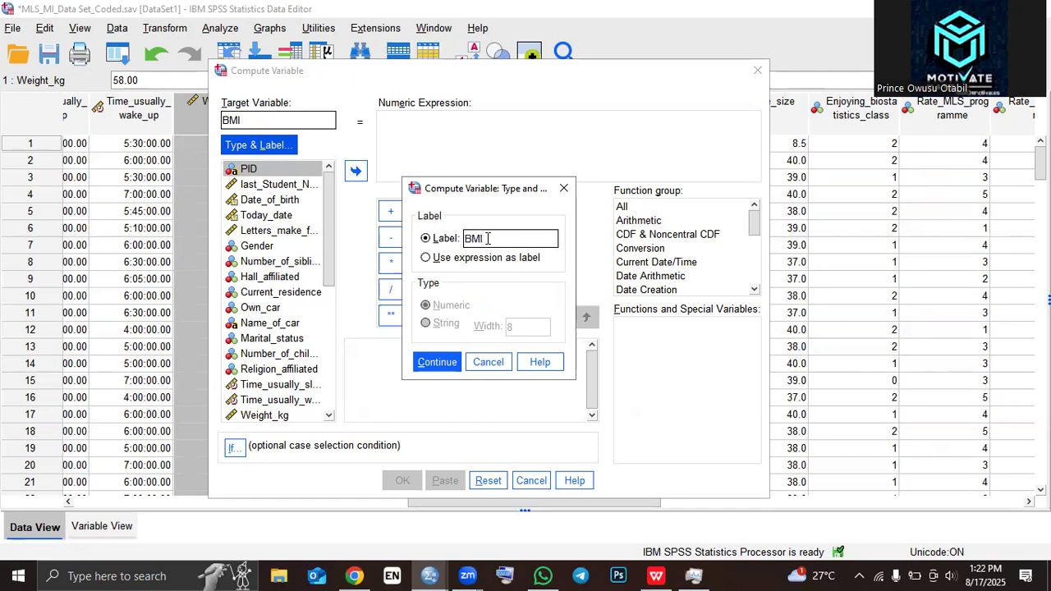
pyautogui.click(437, 362)
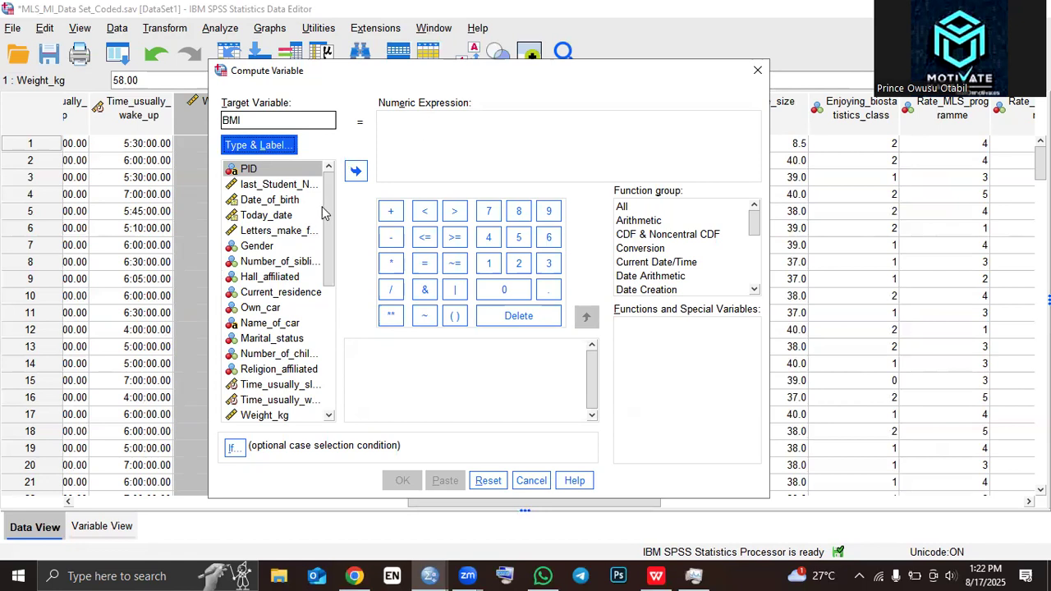
# Begin the numeric expression with Weight_kg followed by the division operator.
pyautogui.moveTo(322, 212); pyautogui.dragTo(316, 285)
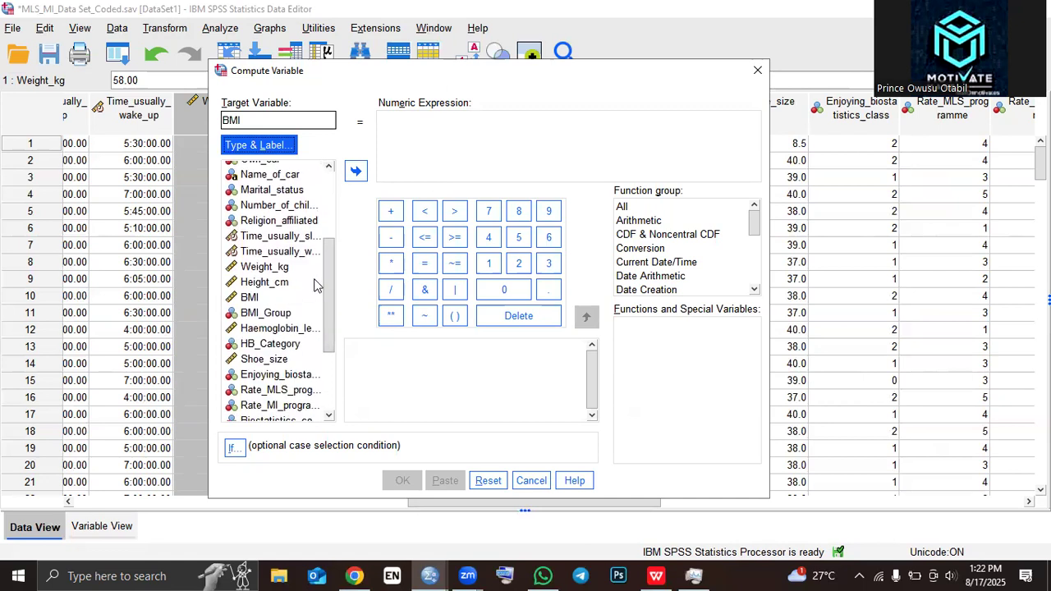
pyautogui.click(283, 269)
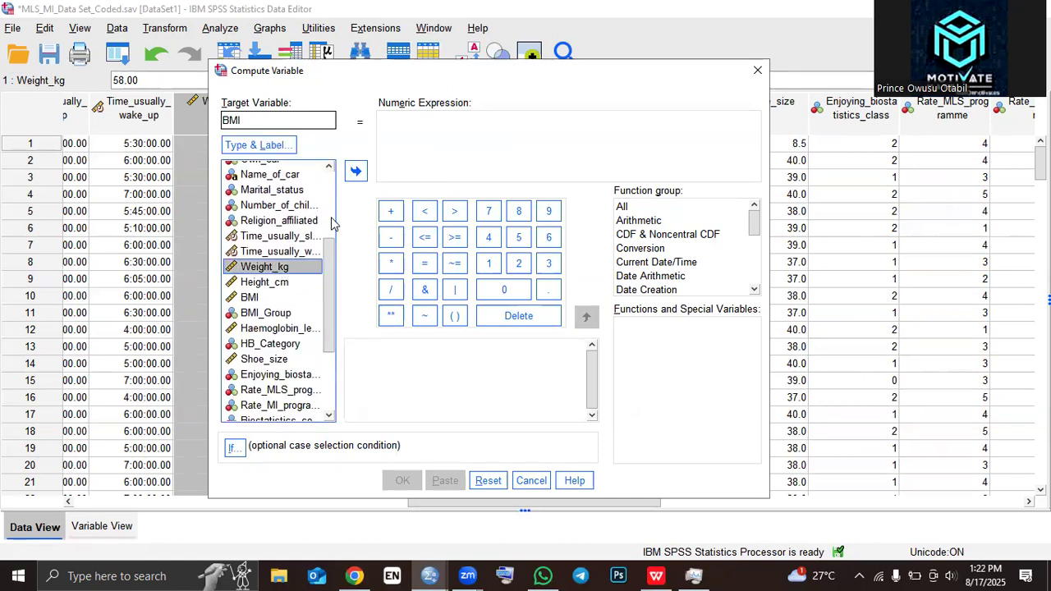
pyautogui.click(355, 174)
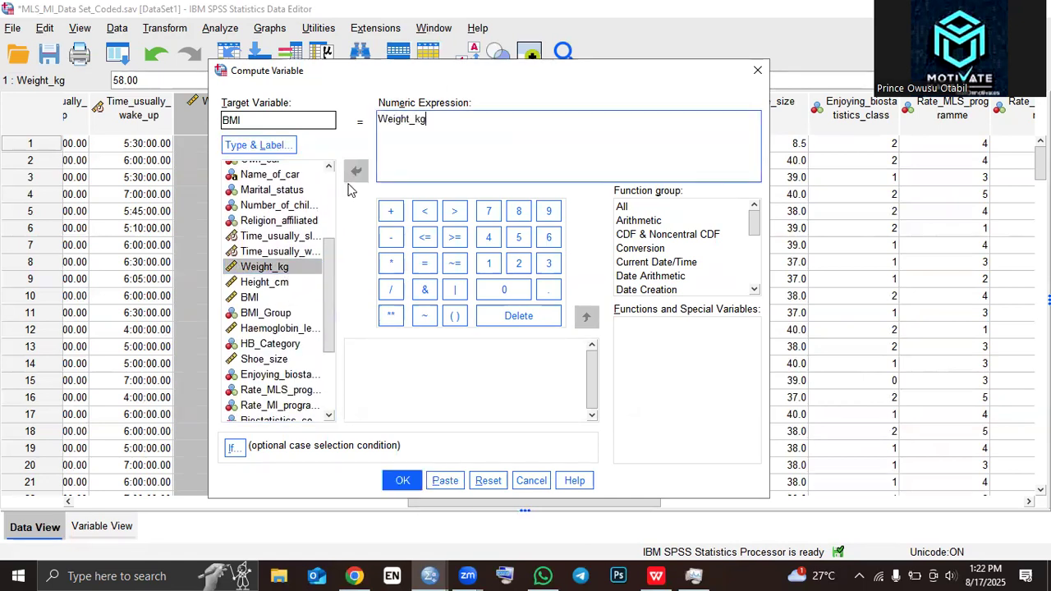
pyautogui.click(391, 290)
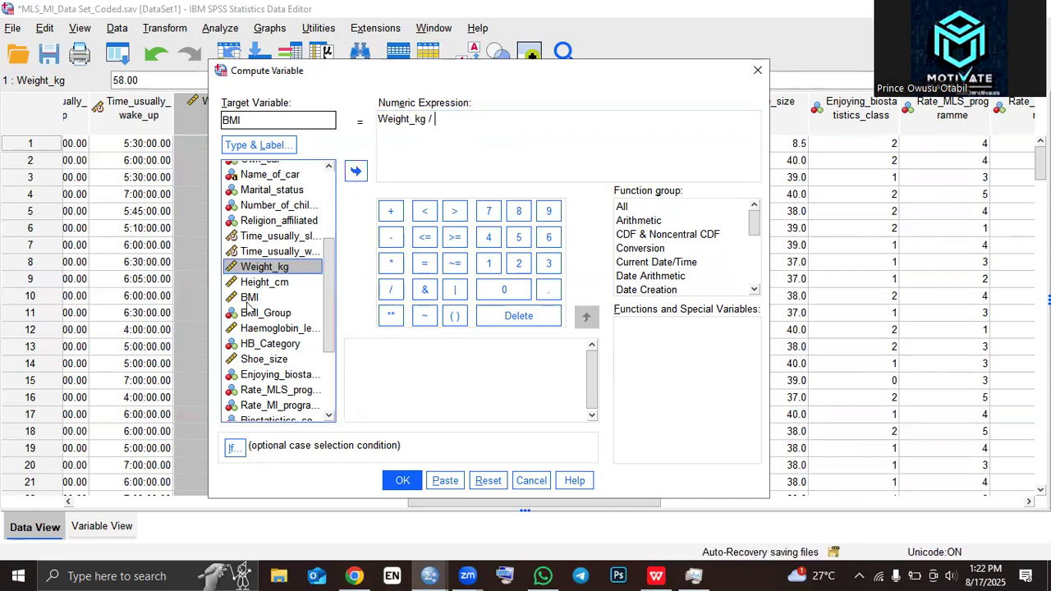
pyautogui.click(264, 283)
pyautogui.click(356, 171)
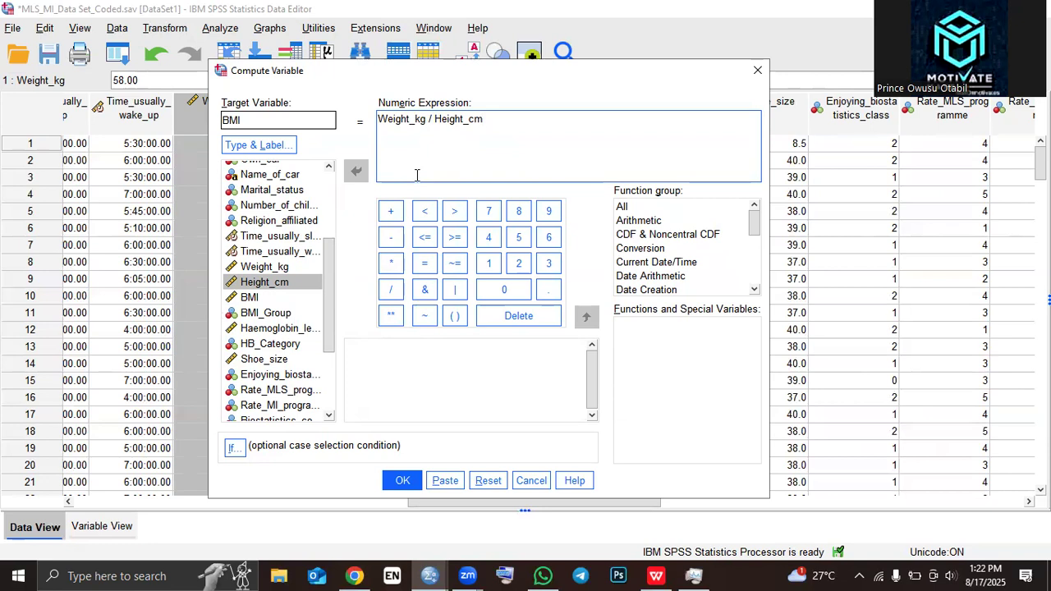
pyautogui.press('BackSpace')
pyautogui.press('BackSpace')
pyautogui.press('BackSpace')
pyautogui.press('BackSpace')
pyautogui.press('BackSpace')
pyautogui.press('BackSpace')
pyautogui.press('BackSpace')
pyautogui.press('BackSpace')
pyautogui.press('BackSpace')
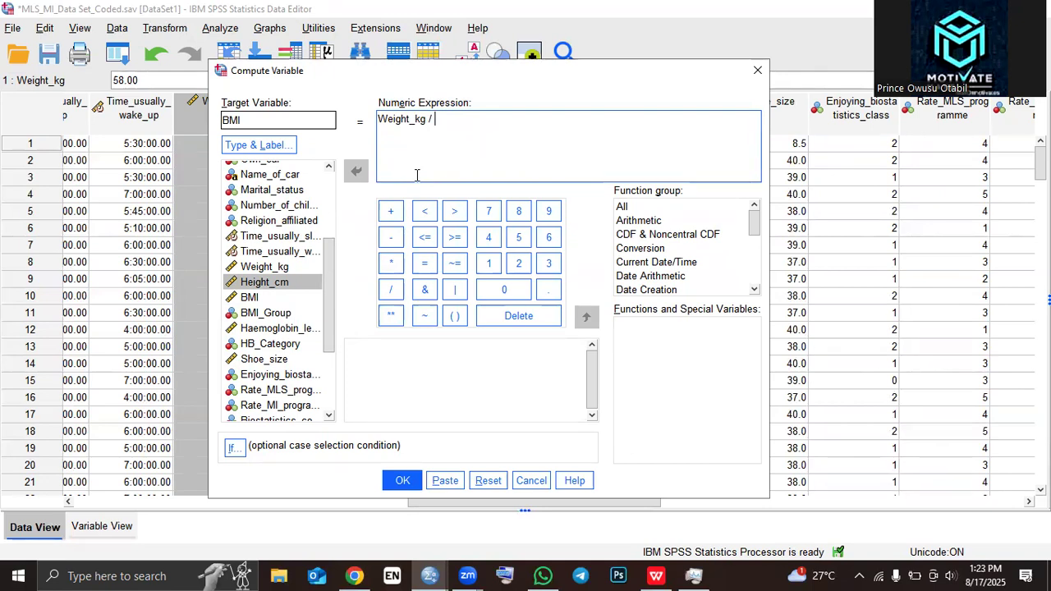
# Complete the numeric expression as Weight_kg / (Height_cm / 100) ** 2.
pyautogui.click(457, 316)
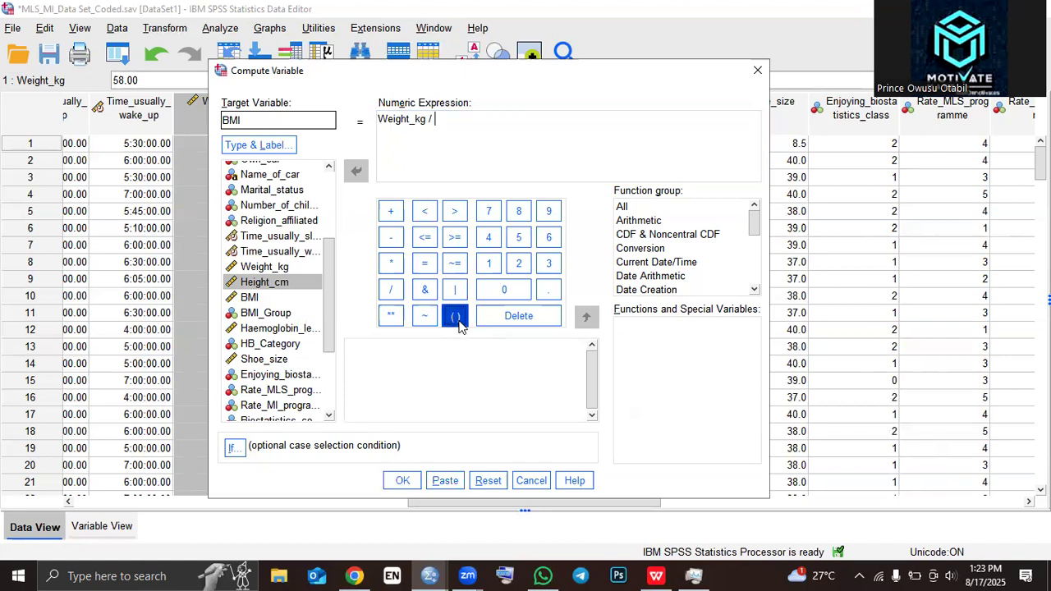
pyautogui.click(283, 283)
pyautogui.click(361, 171)
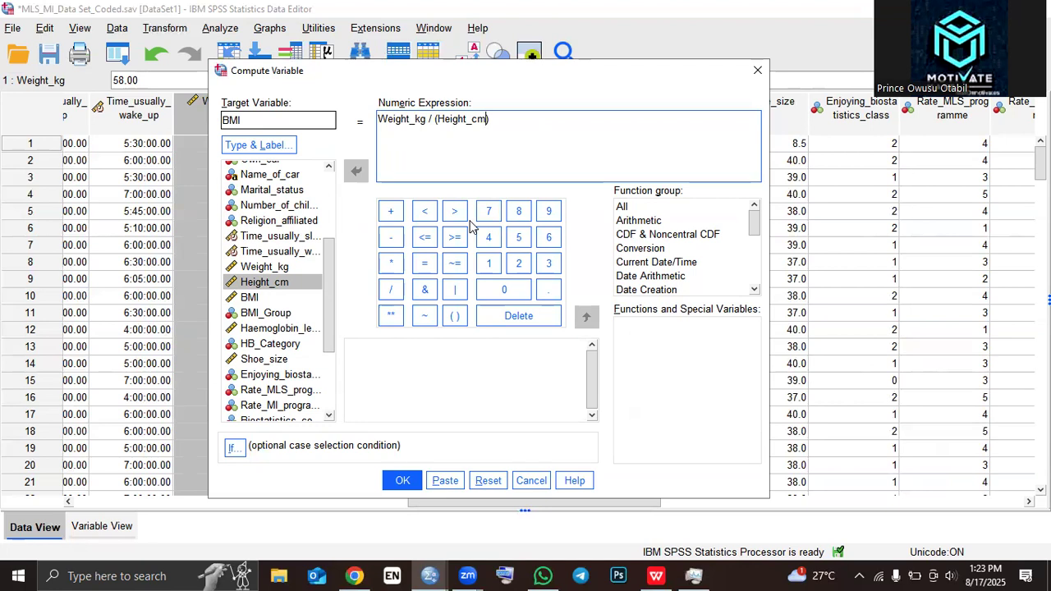
pyautogui.click(391, 289)
pyautogui.click(490, 266)
pyautogui.click(505, 290)
pyautogui.click(504, 289)
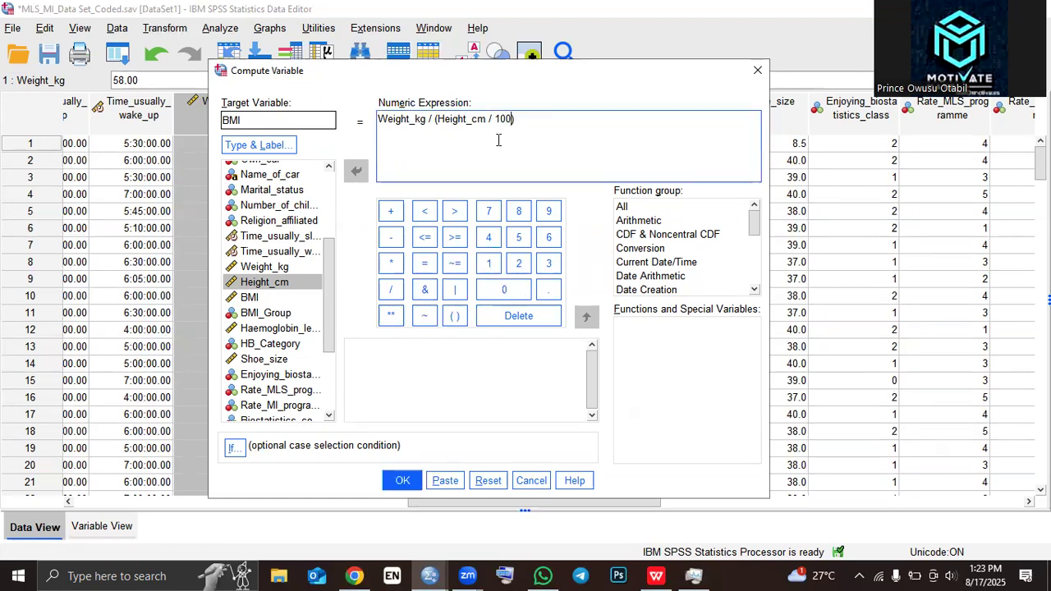
pyautogui.click(540, 123)
pyautogui.click(393, 317)
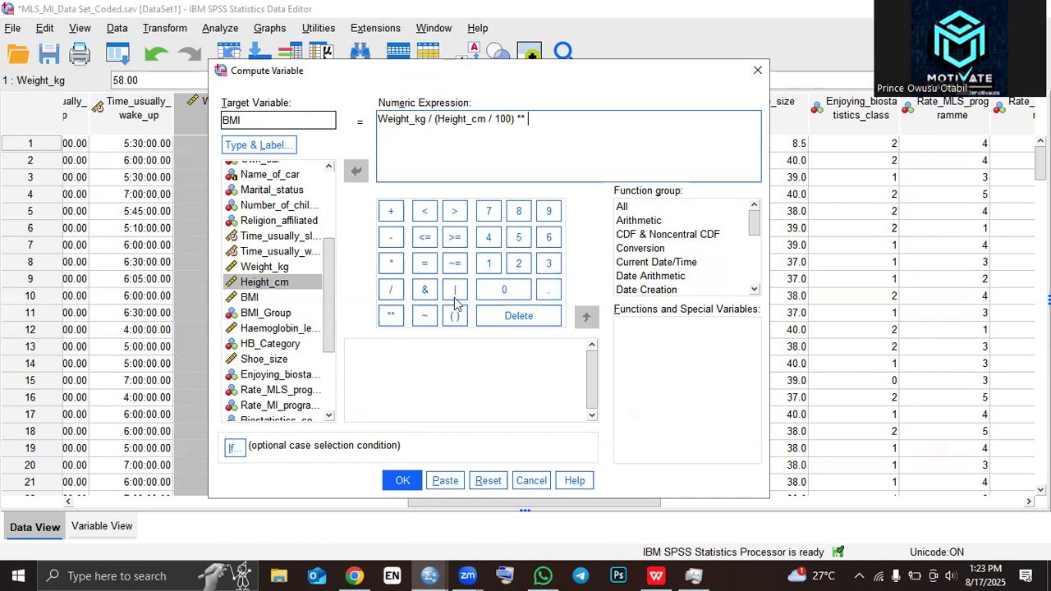
pyautogui.click(521, 270)
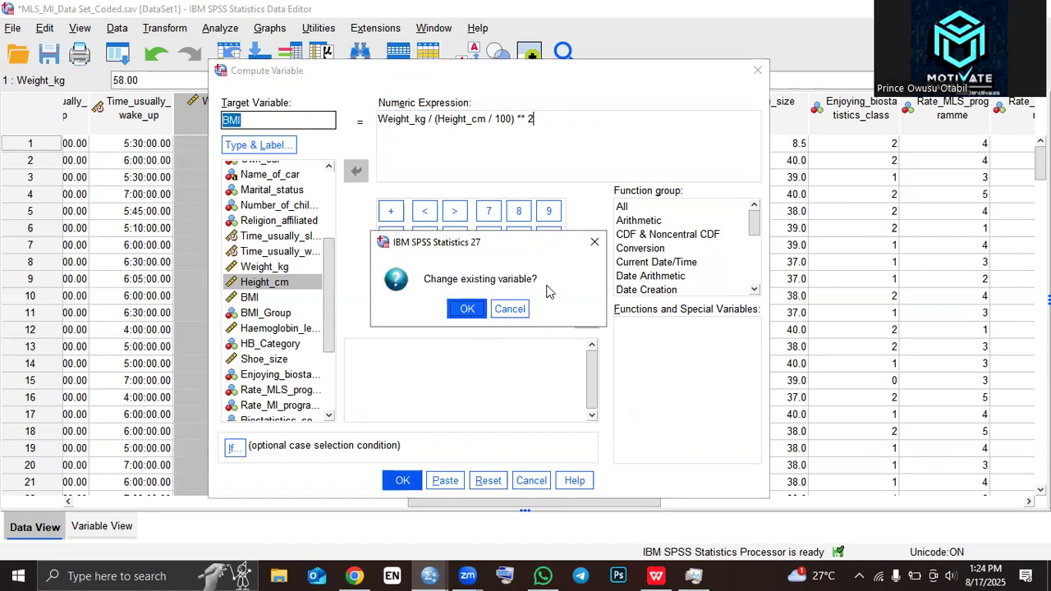
# Change the target variable name to BMi, run the computation over the existing variable, and put the output window away.
pyautogui.click(594, 243)
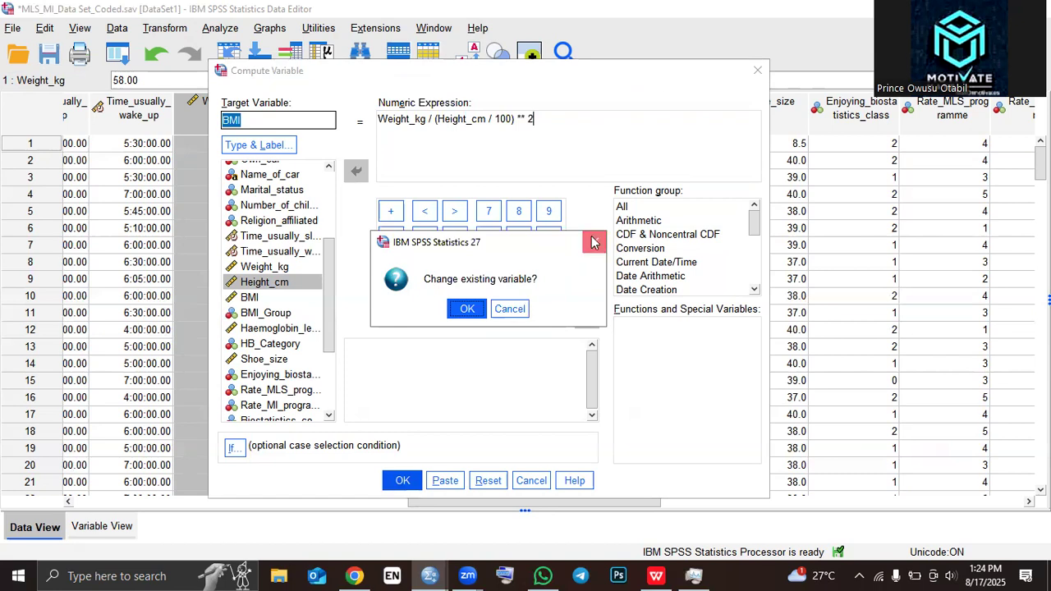
pyautogui.click(291, 118)
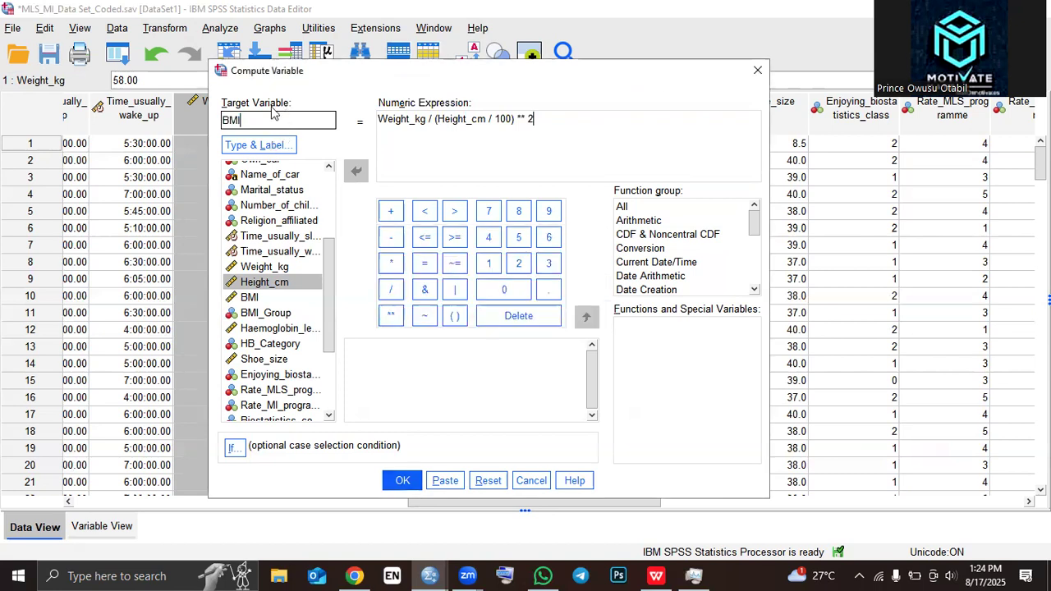
pyautogui.press('BackSpace')
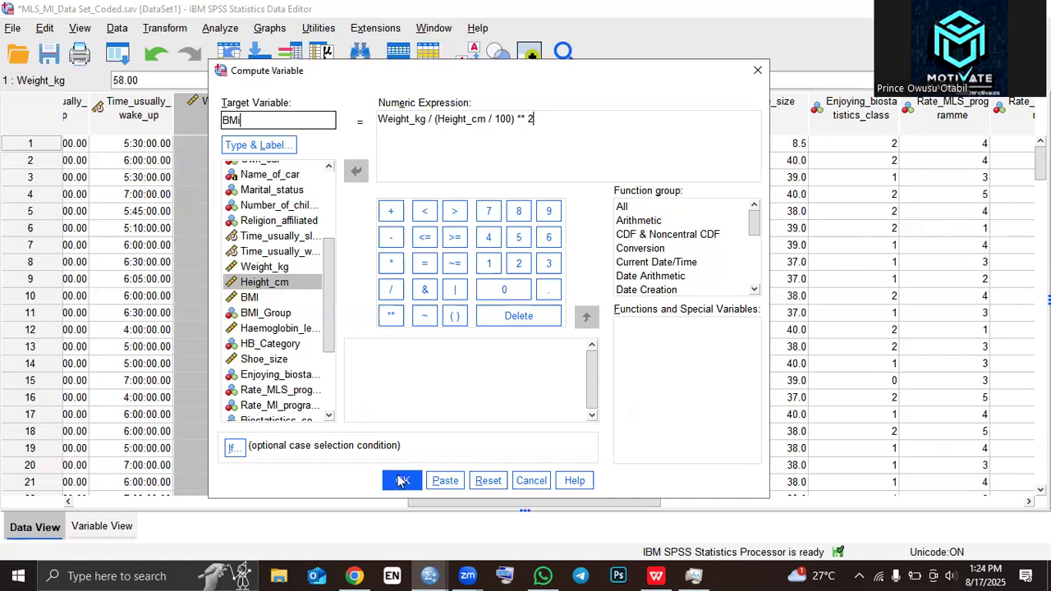
pyautogui.press('Return')
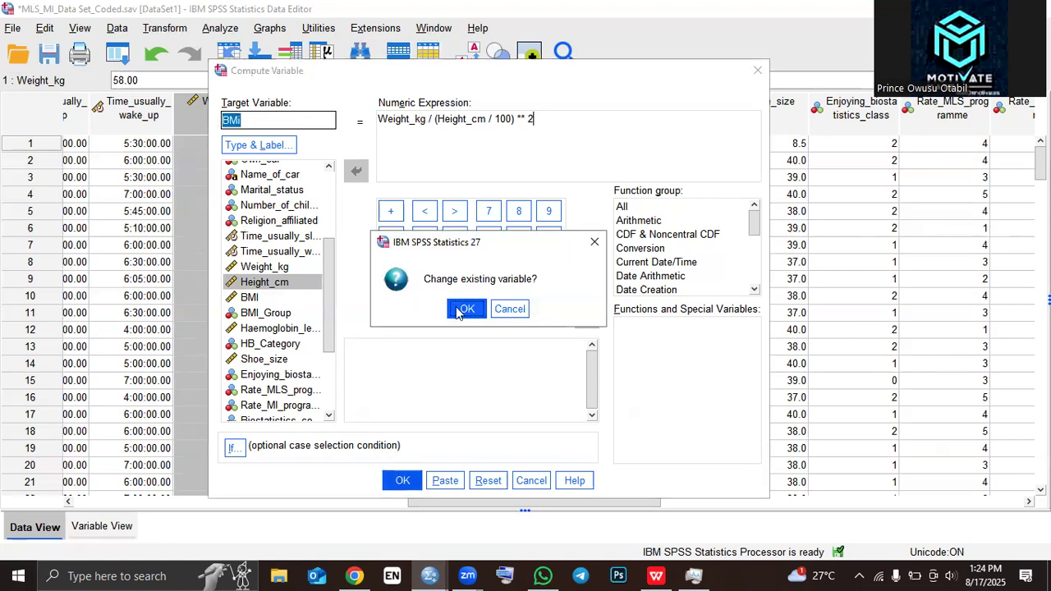
pyautogui.press('Return')
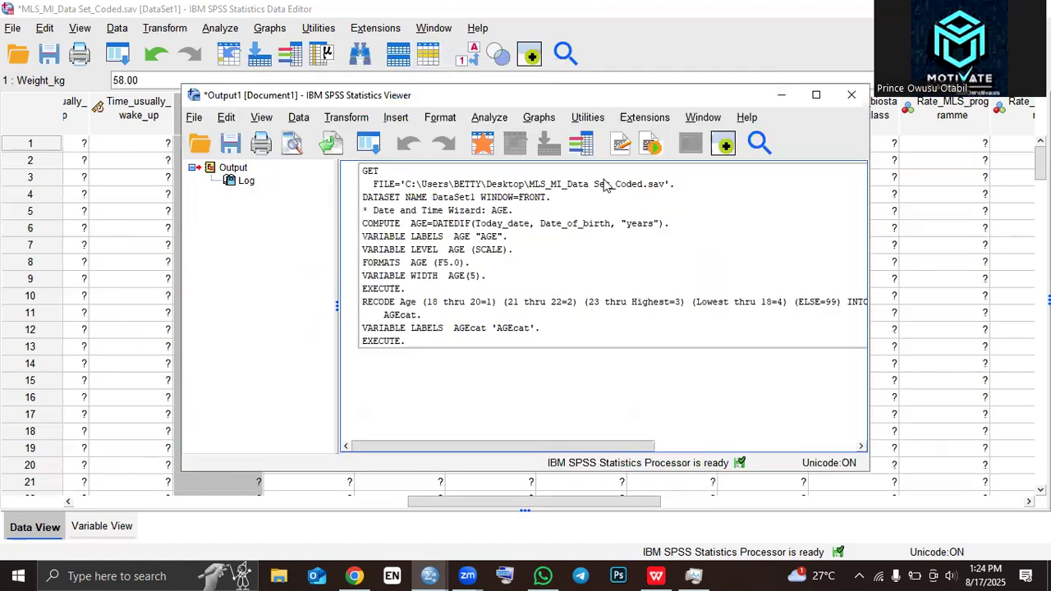
pyautogui.click(782, 97)
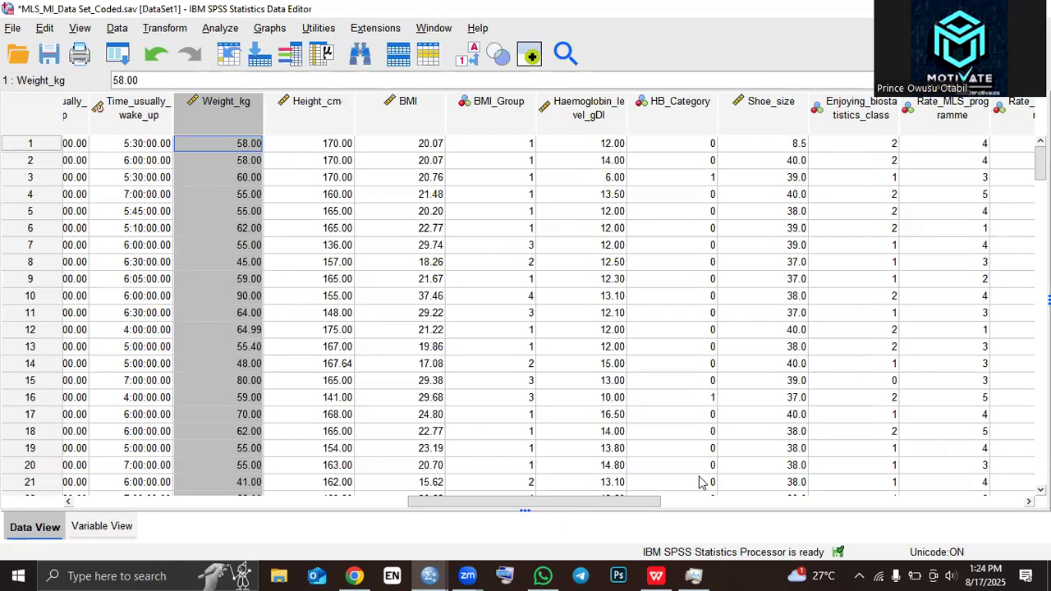
# Look for the computed BMI variable among the data columns and in the variable definitions.
pyautogui.hscroll(10, 863, 443)
pyautogui.hscroll(5, 863, 443)
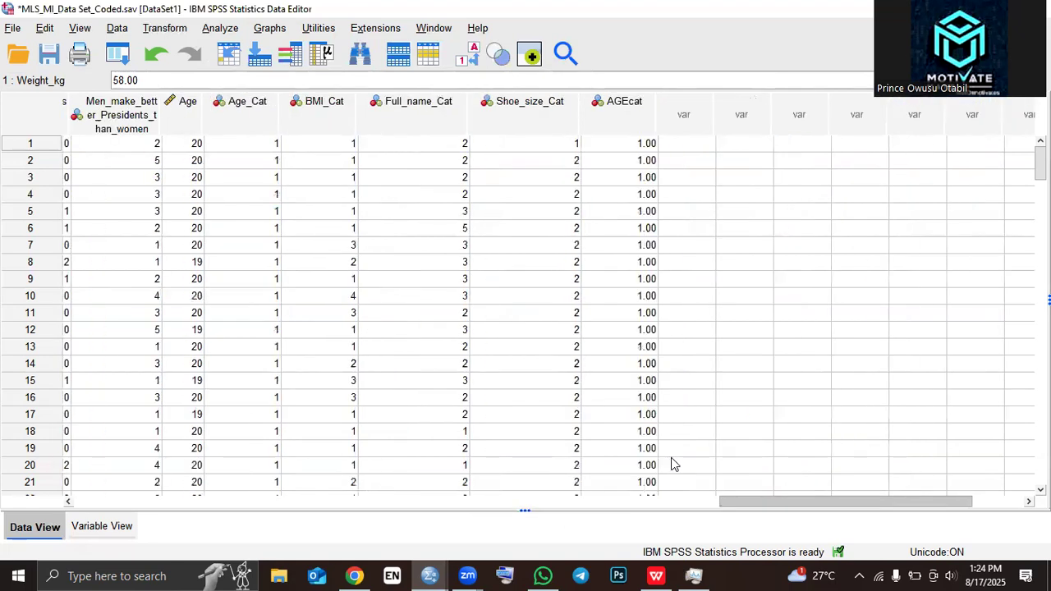
pyautogui.hscroll(-10, 672, 465)
pyautogui.hscroll(-10, 430, 490)
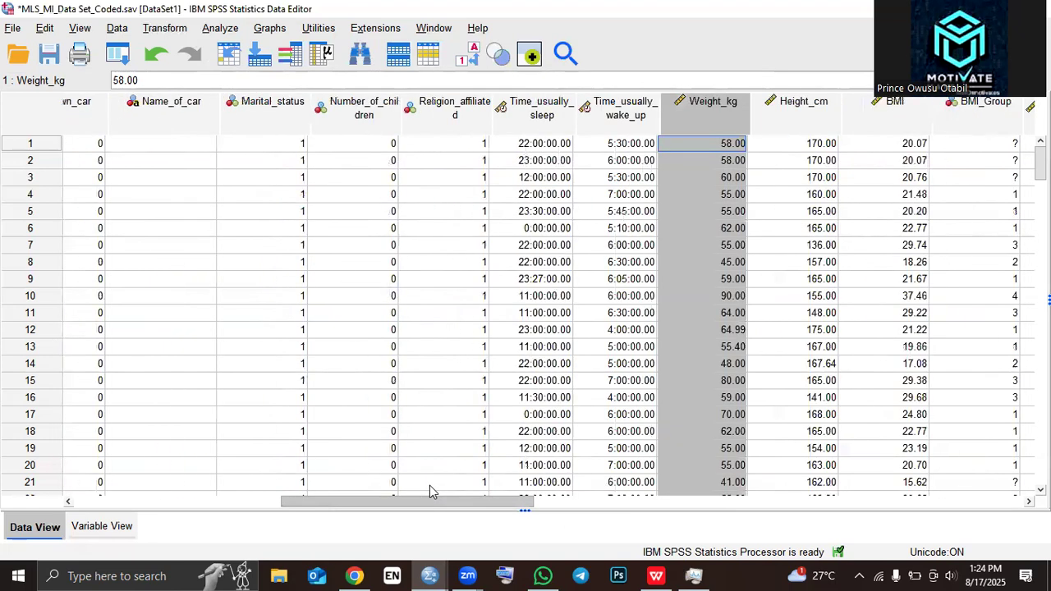
pyautogui.hscroll(5, 483, 472)
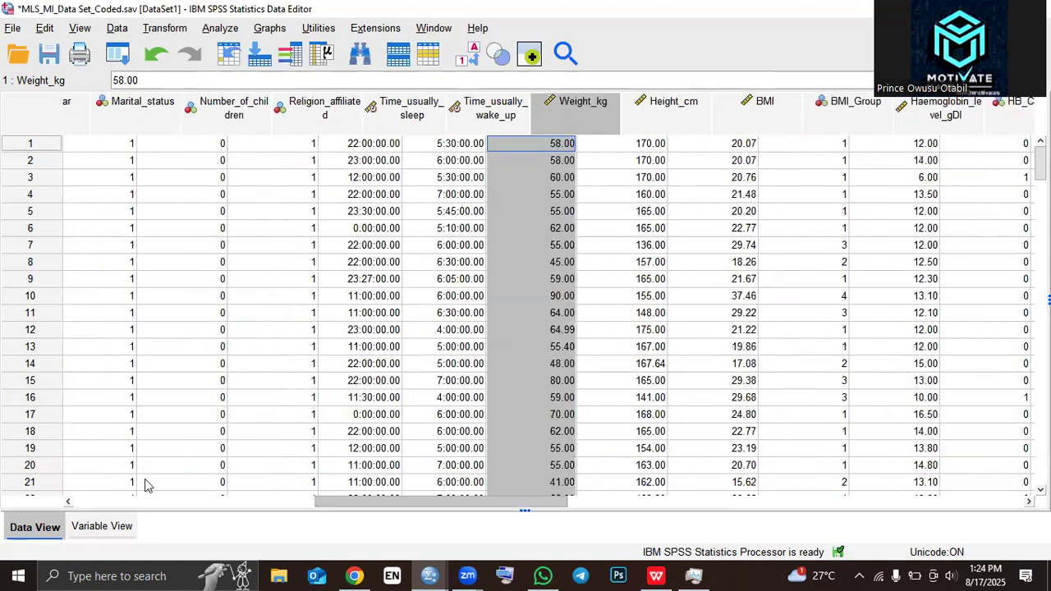
pyautogui.click(92, 527)
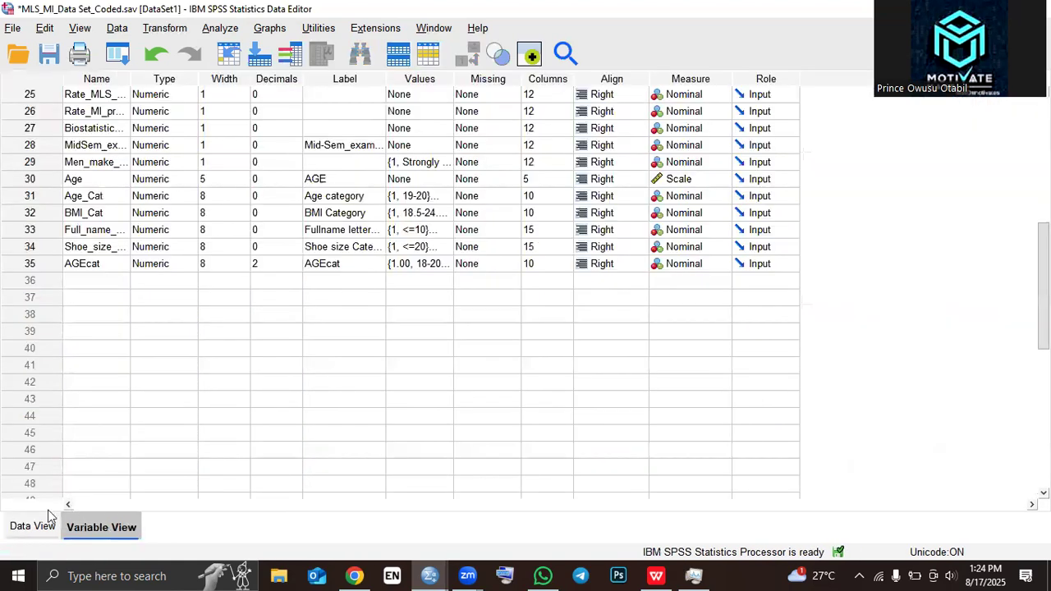
# Examine the computed BMI values throughout the data column and compare them with the neighbouring BMI_Group column.
pyautogui.click(56, 522)
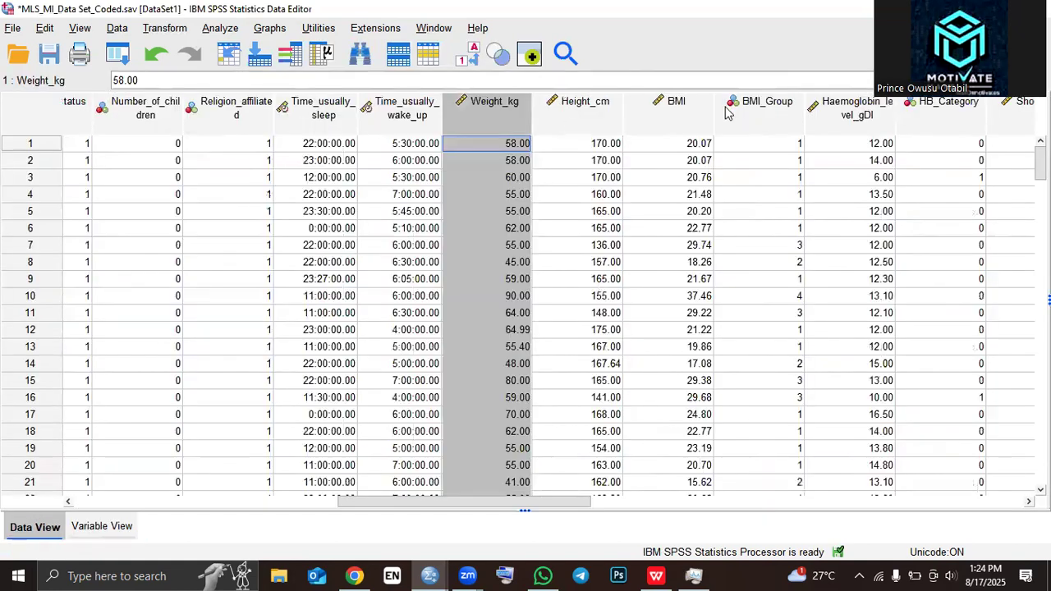
pyautogui.click(669, 112)
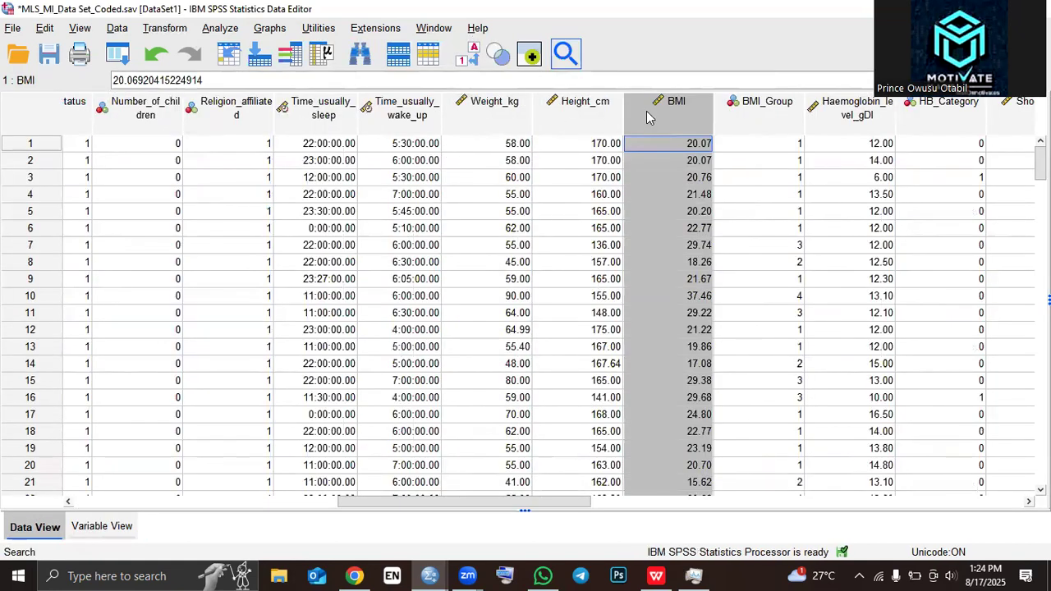
pyautogui.moveTo(637, 479); pyautogui.dragTo(610, 500)
pyautogui.click(539, 105)
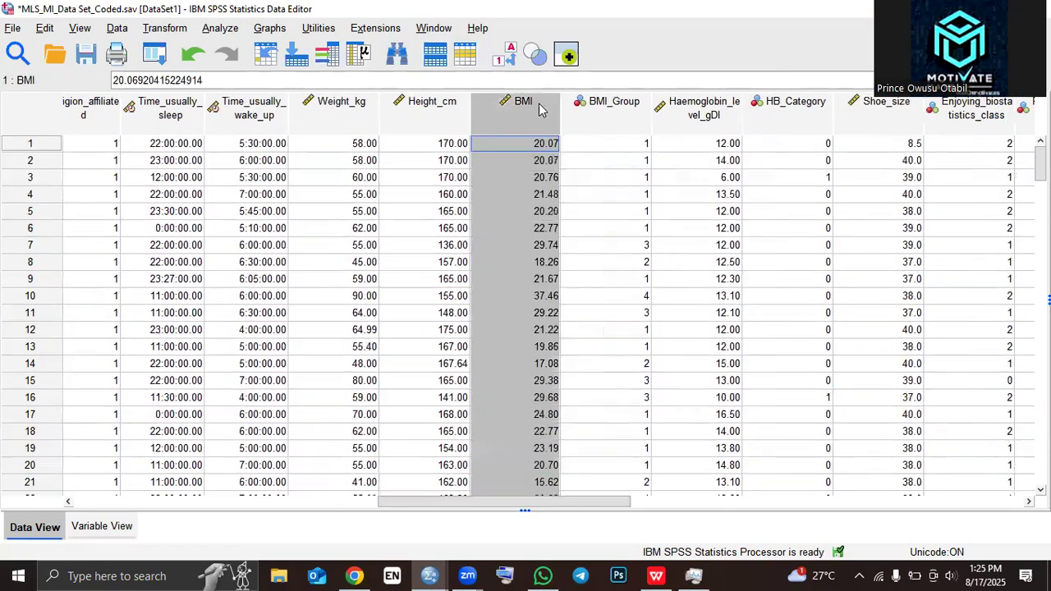
pyautogui.scroll(-20, 530, 117)
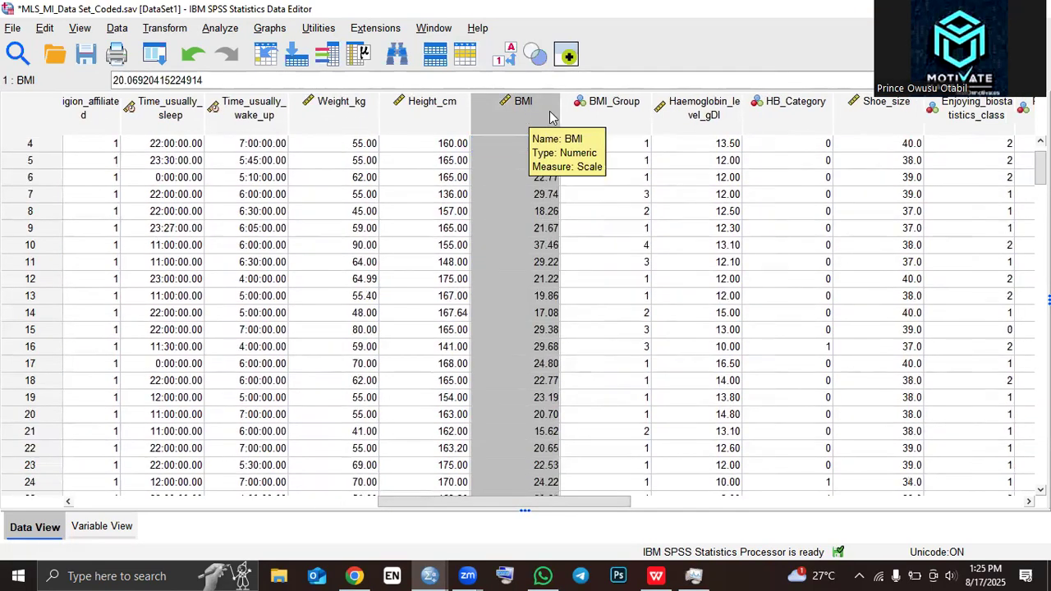
pyautogui.scroll(-9, 536, 138)
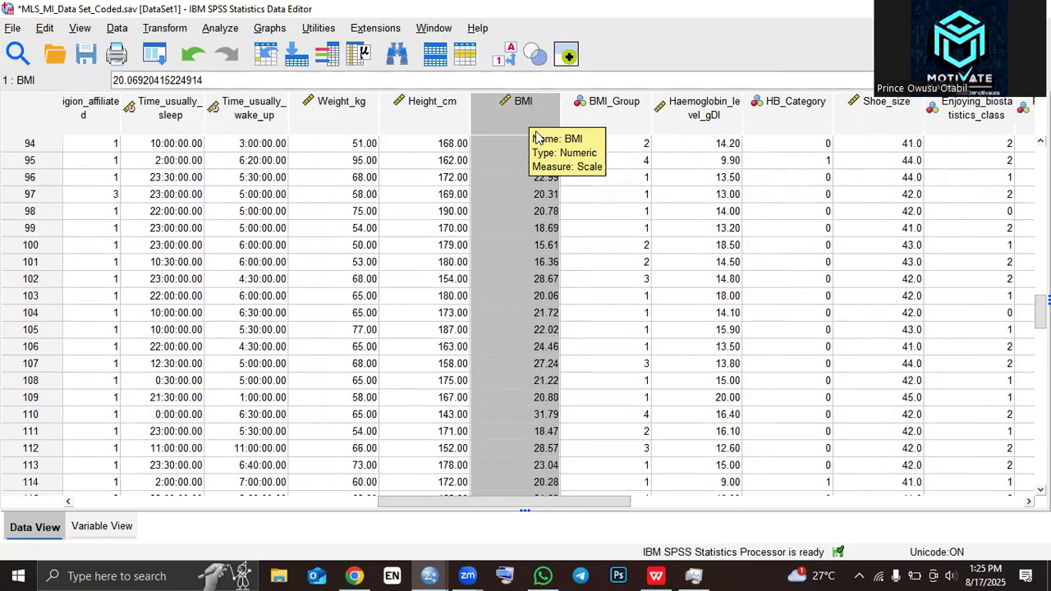
pyautogui.scroll(20, 535, 138)
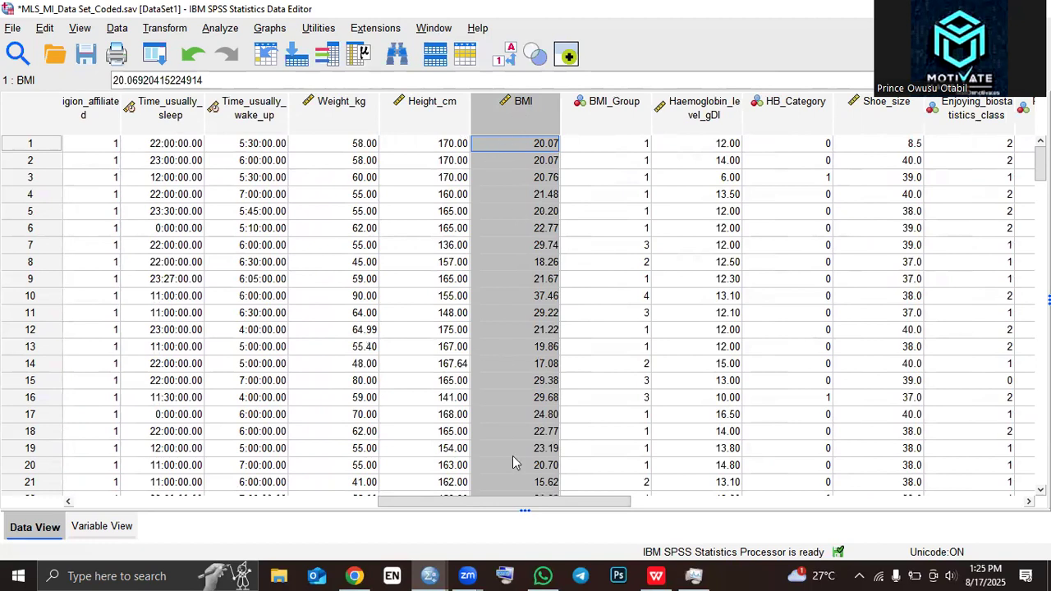
pyautogui.click(498, 488)
pyautogui.click(508, 105)
pyautogui.click(616, 105)
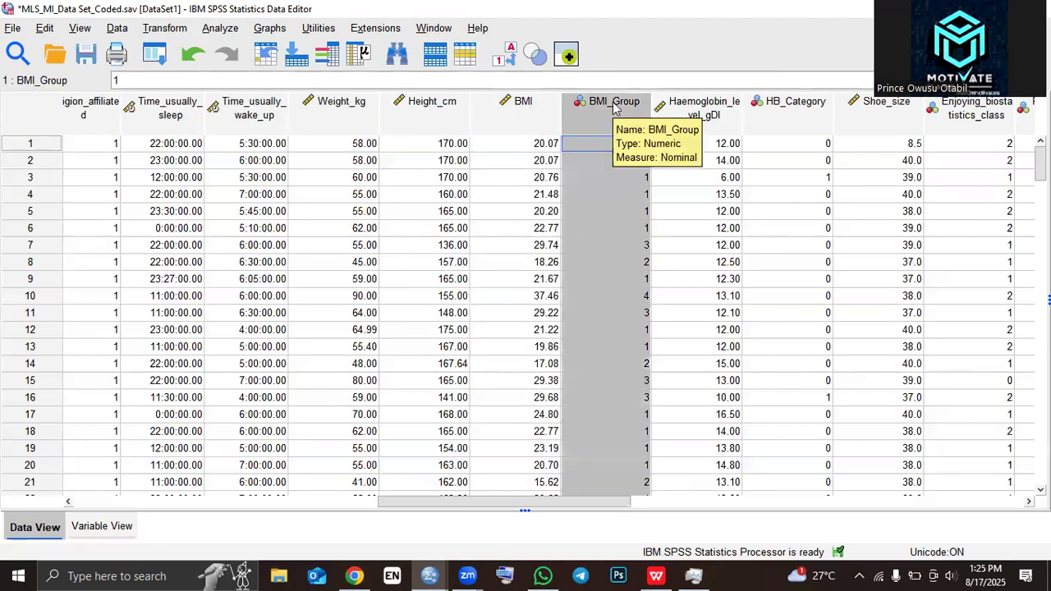
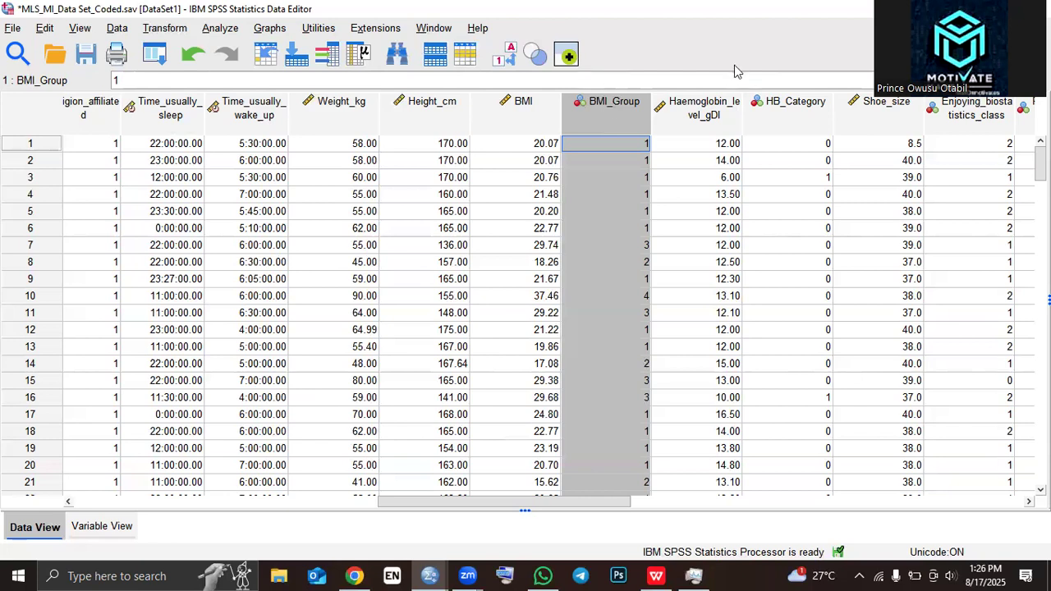
# Display value labels instead of numeric codes in the data and examine the BMI_Group categories across the cases.
pyautogui.scroll(-1, 634, 138)
pyautogui.click(509, 54)
pyautogui.click(509, 54)
pyautogui.click(509, 54)
pyautogui.scroll(1, 622, 244)
pyautogui.scroll(-1, 622, 244)
pyautogui.scroll(1, 620, 242)
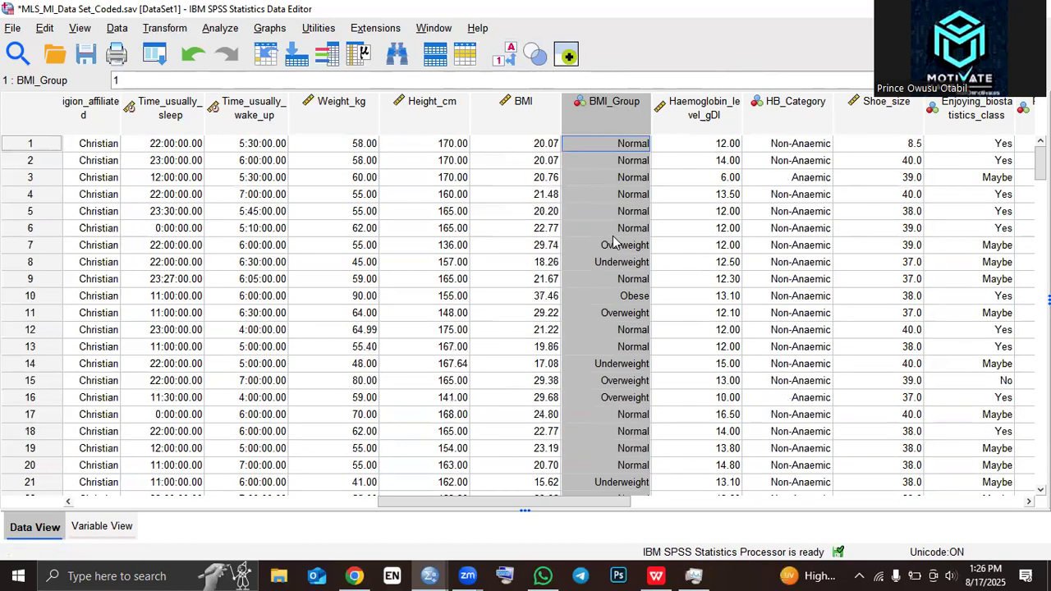
pyautogui.scroll(-3, 613, 241)
pyautogui.scroll(-15, 614, 241)
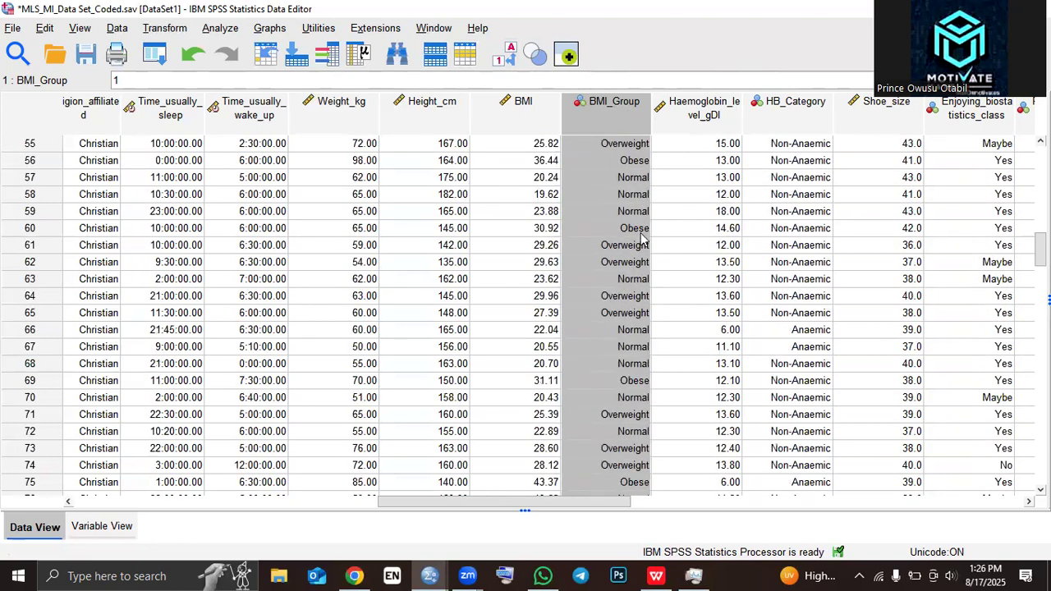
pyautogui.click(503, 116)
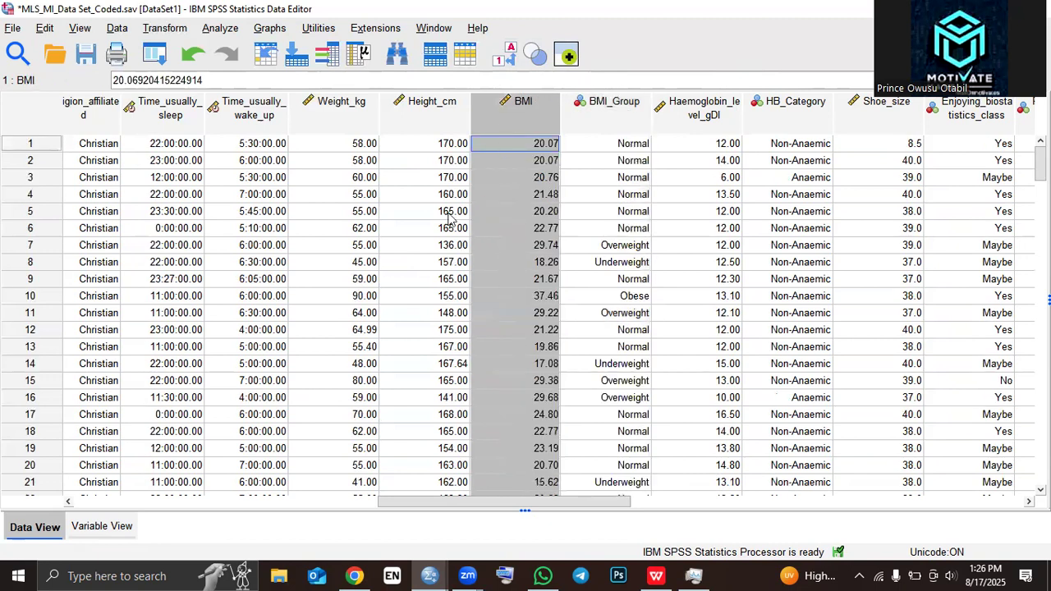
pyautogui.click(174, 33)
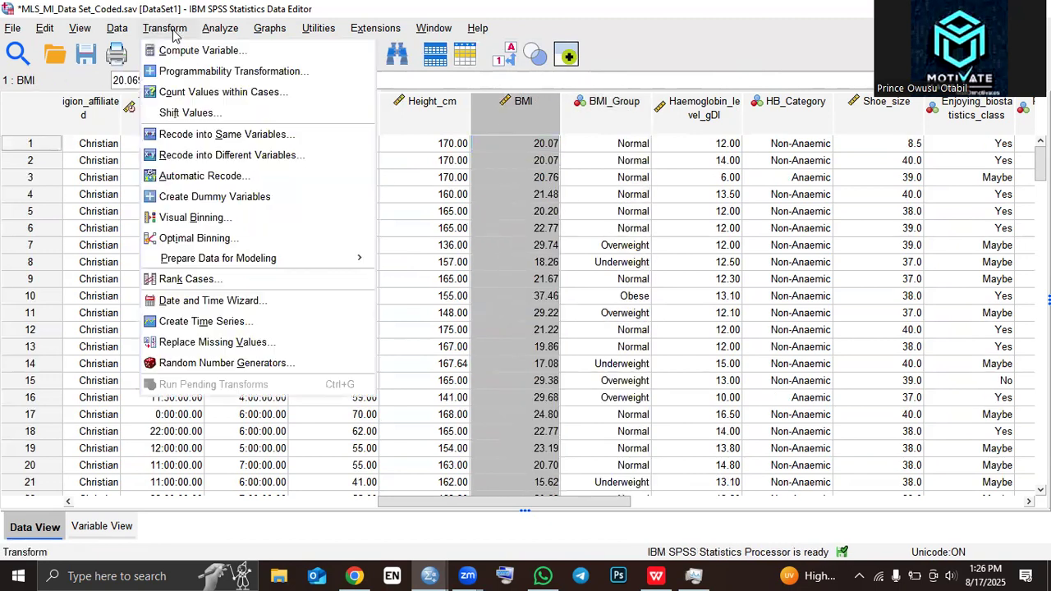
pyautogui.click(251, 156)
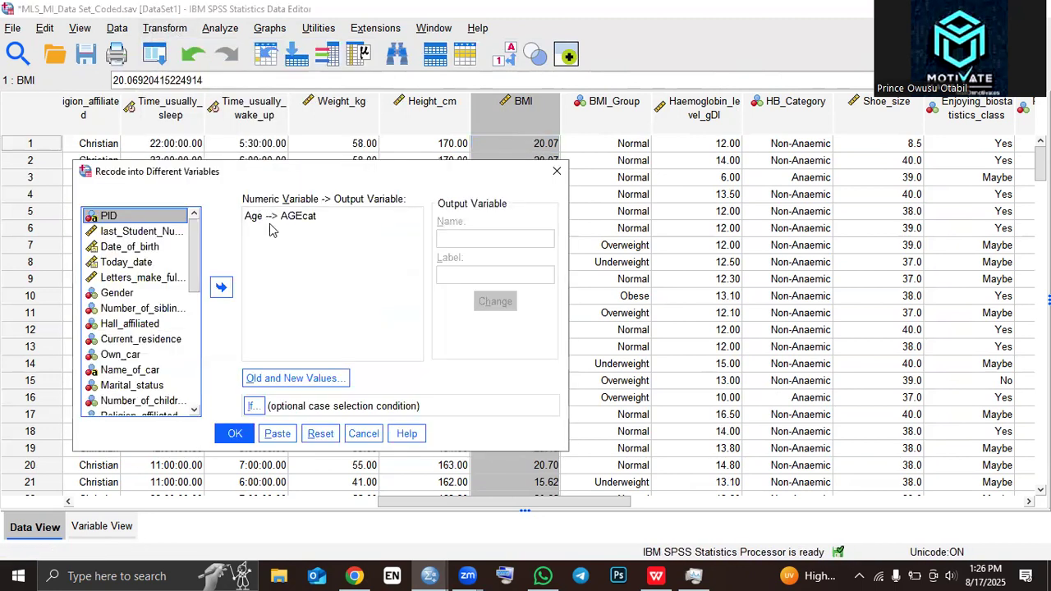
pyautogui.click(284, 216)
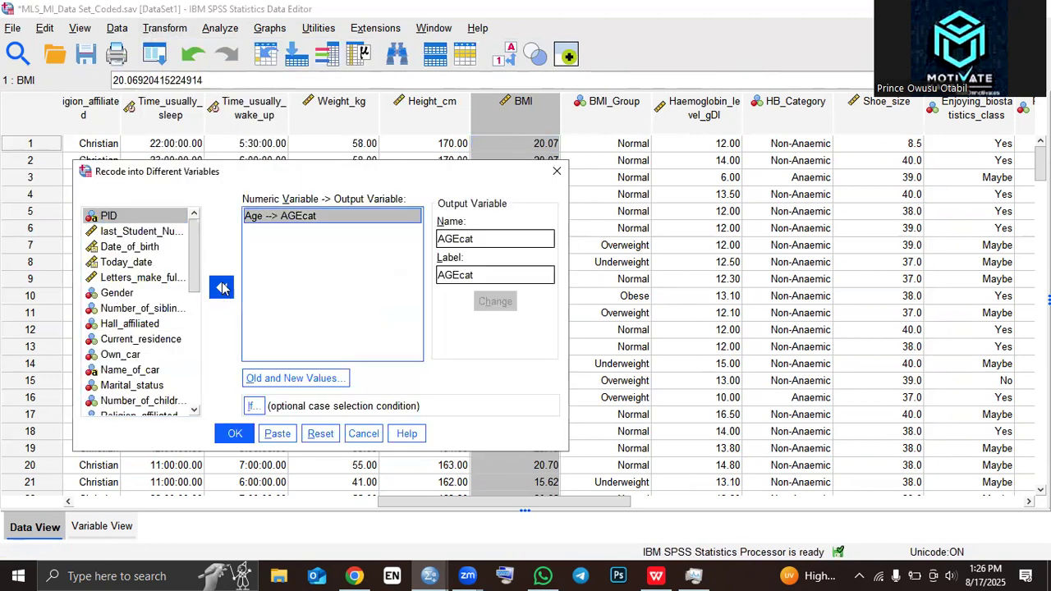
pyautogui.click(221, 288)
pyautogui.scroll(-2, 184, 394)
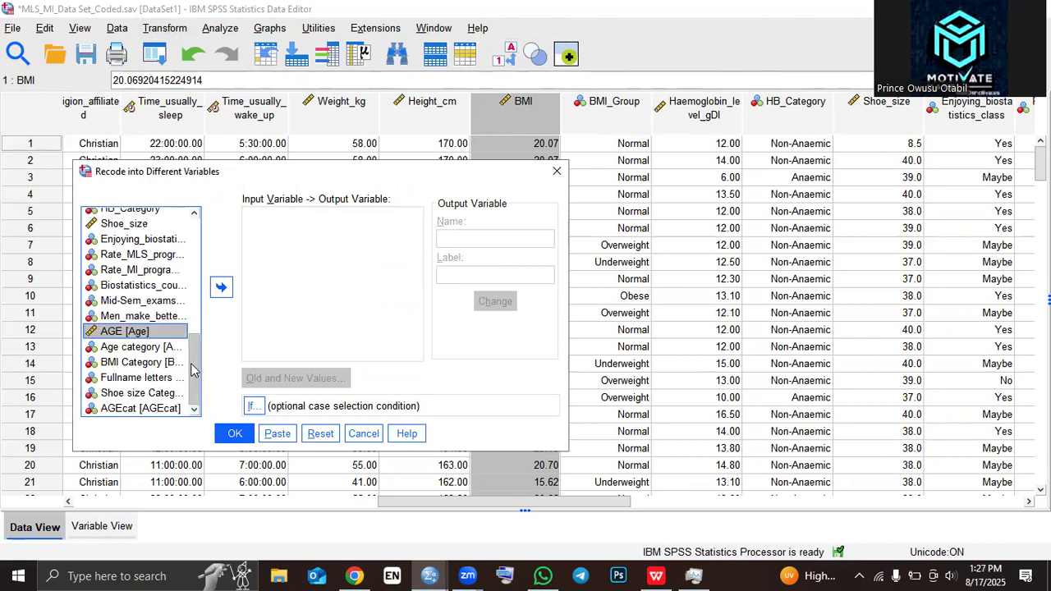
pyautogui.scroll(2, 191, 370)
pyautogui.click(115, 282)
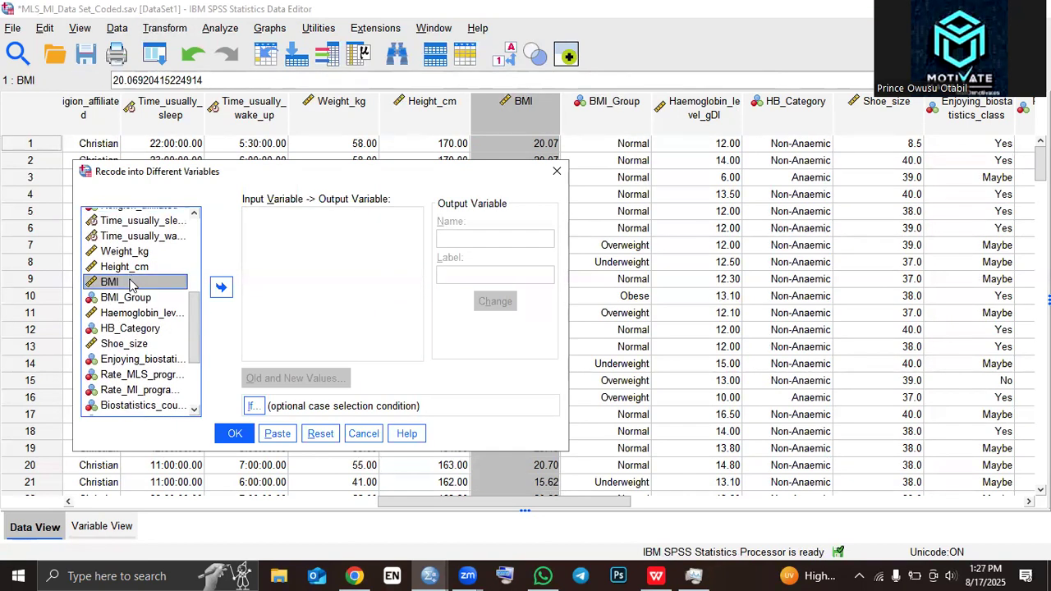
pyautogui.click(222, 288)
pyautogui.click(498, 234)
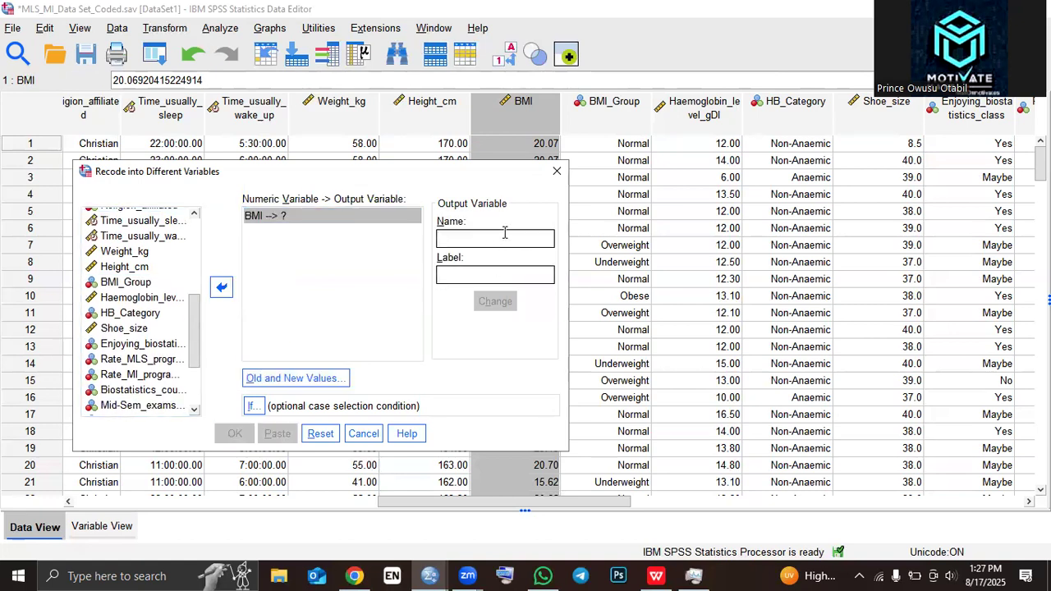
pyautogui.write('BMI')
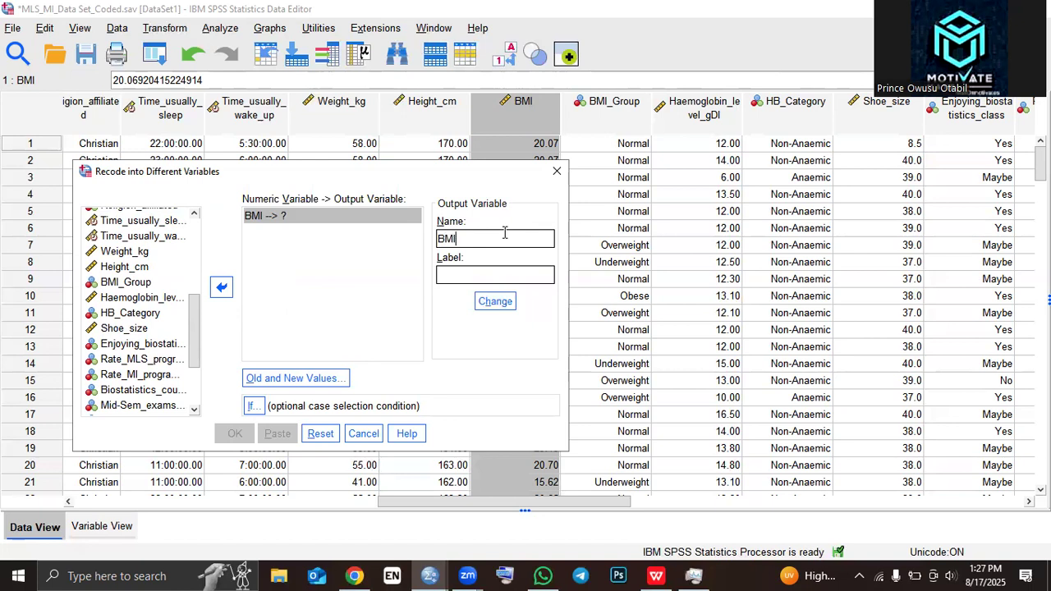
pyautogui.write('CAT')
pyautogui.click(482, 274)
pyautogui.write('BMICTA')
pyautogui.press('BackSpace')
pyautogui.press('BackSpace')
pyautogui.write('AT')
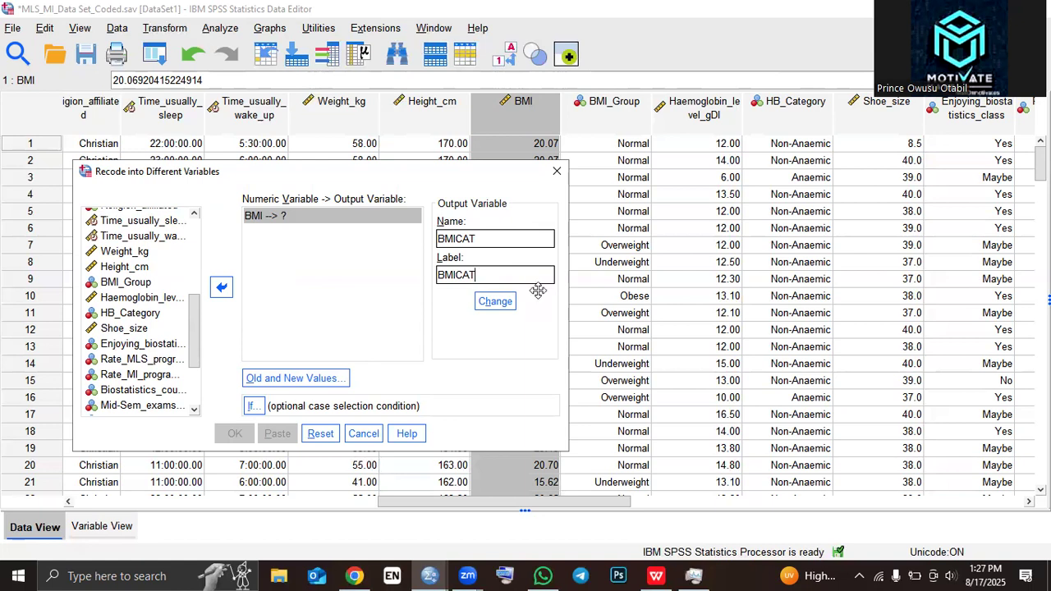
pyautogui.click(300, 379)
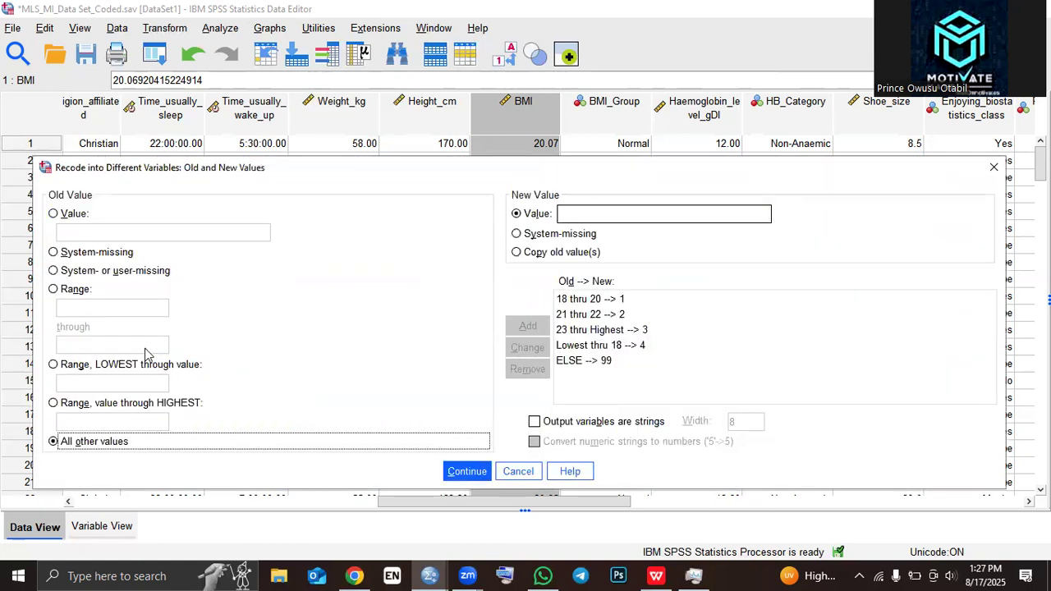
pyautogui.click(54, 289)
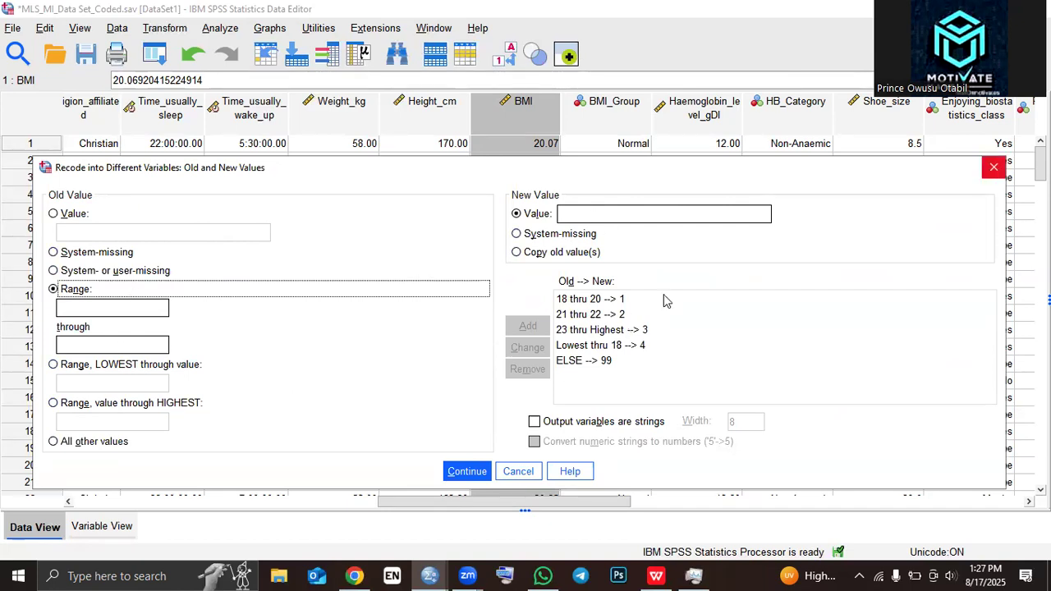
pyautogui.click(994, 167)
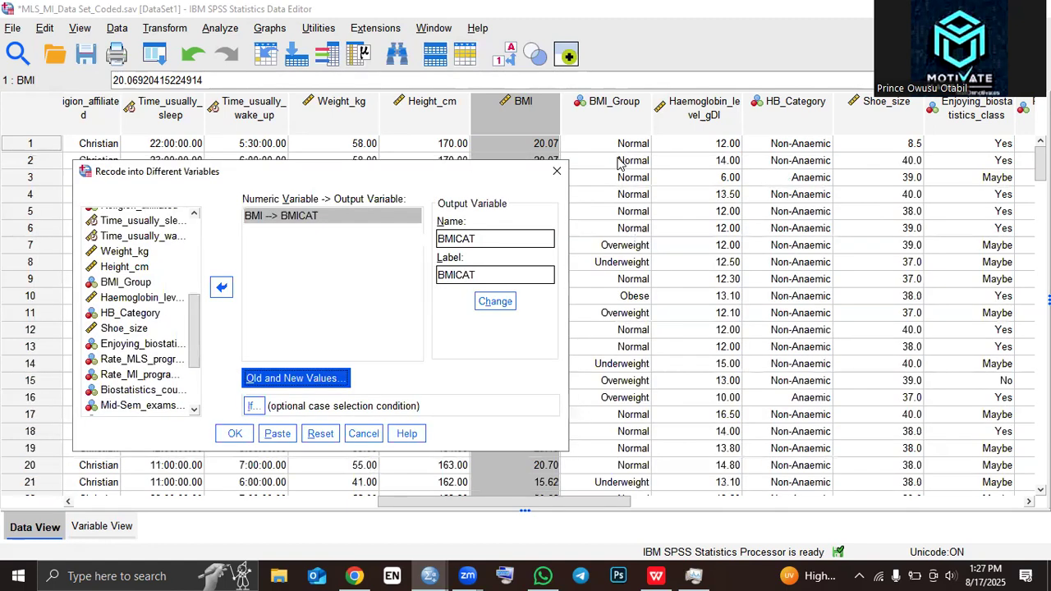
pyautogui.click(556, 171)
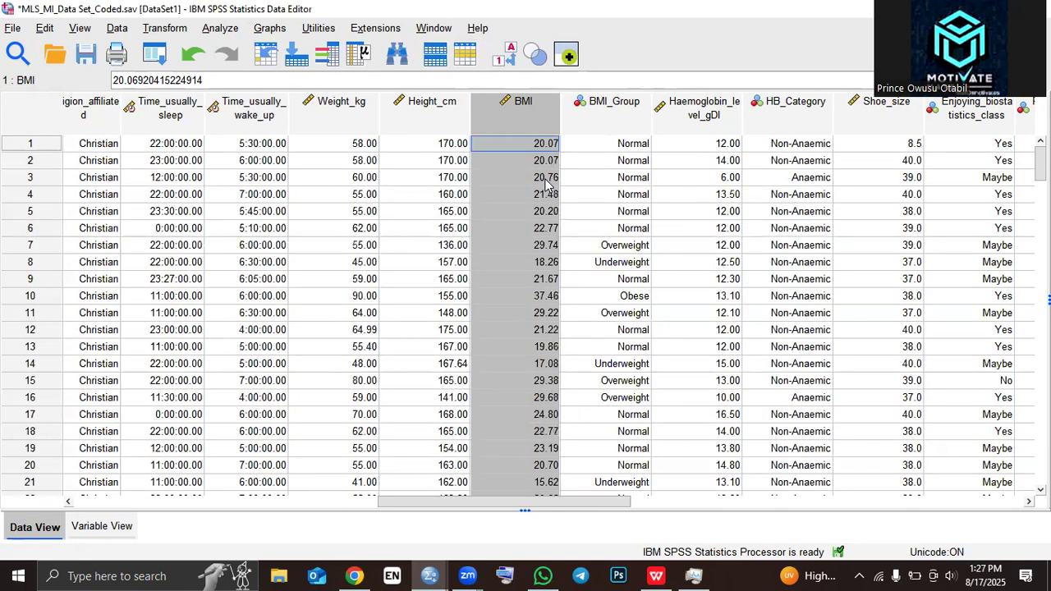
# Switch the data from value labels back to numeric codes and examine the coding in the BMI_Group column.
pyautogui.click(596, 121)
pyautogui.scroll(-5, 614, 154)
pyautogui.scroll(5, 614, 153)
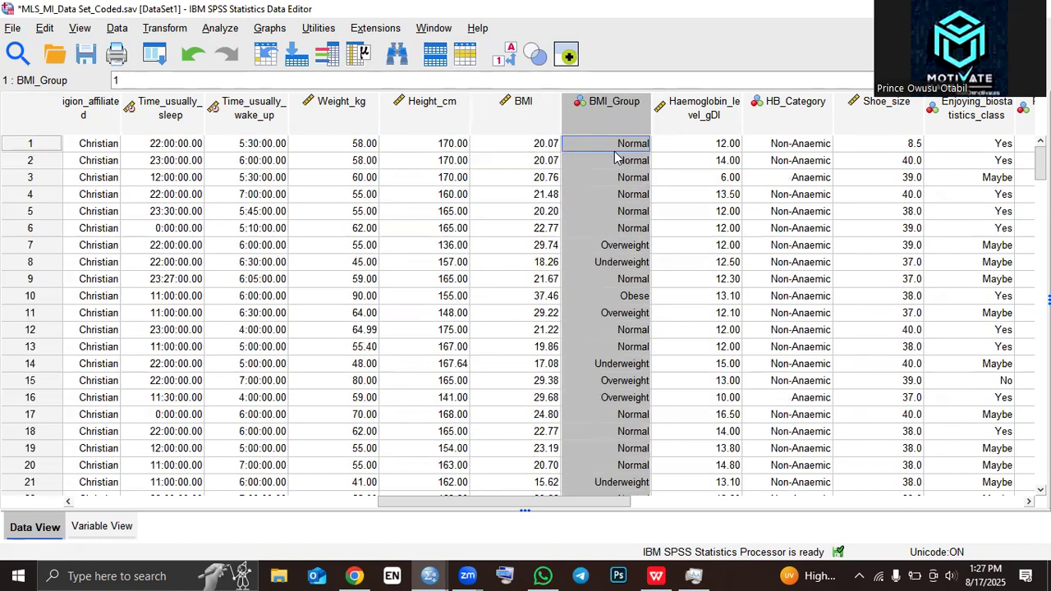
pyautogui.click(504, 55)
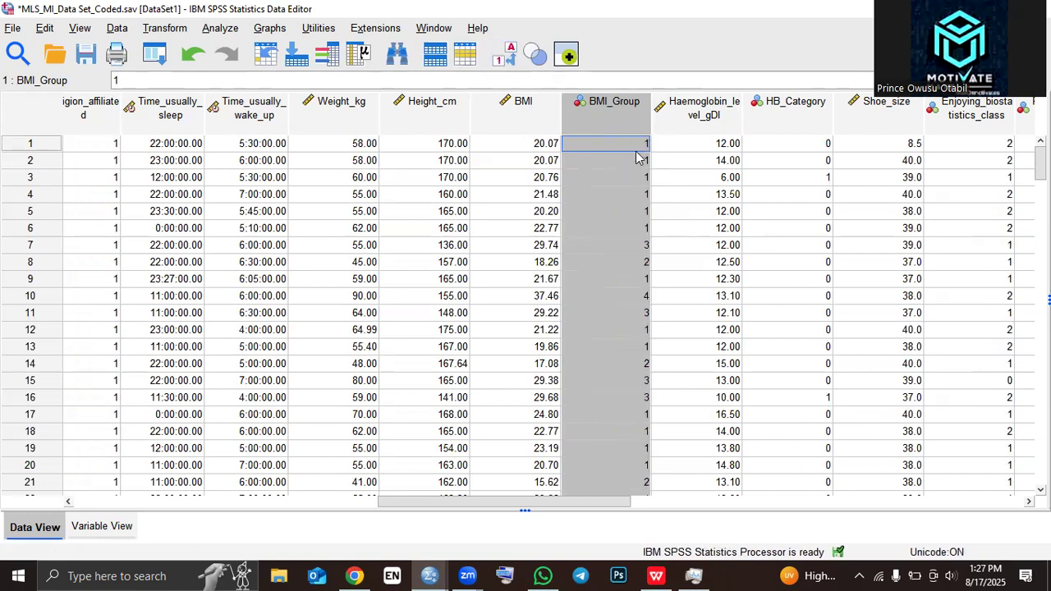
pyautogui.scroll(-6, 618, 365)
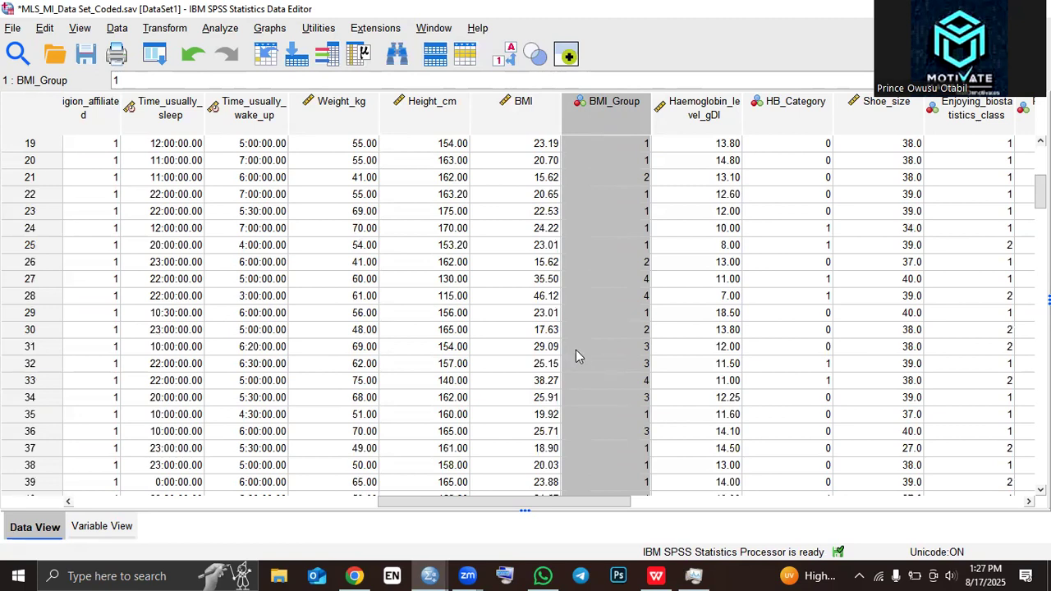
pyautogui.scroll(6, 610, 188)
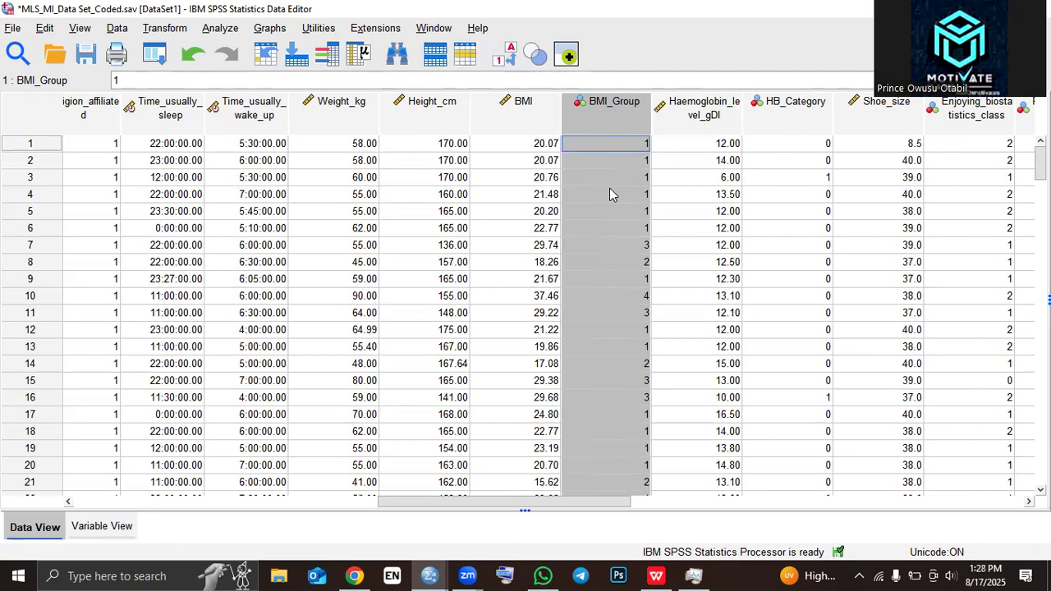
# Review each value label defined for BMI_Group in the variable definitions, and close the value label settings.
pyautogui.click(97, 526)
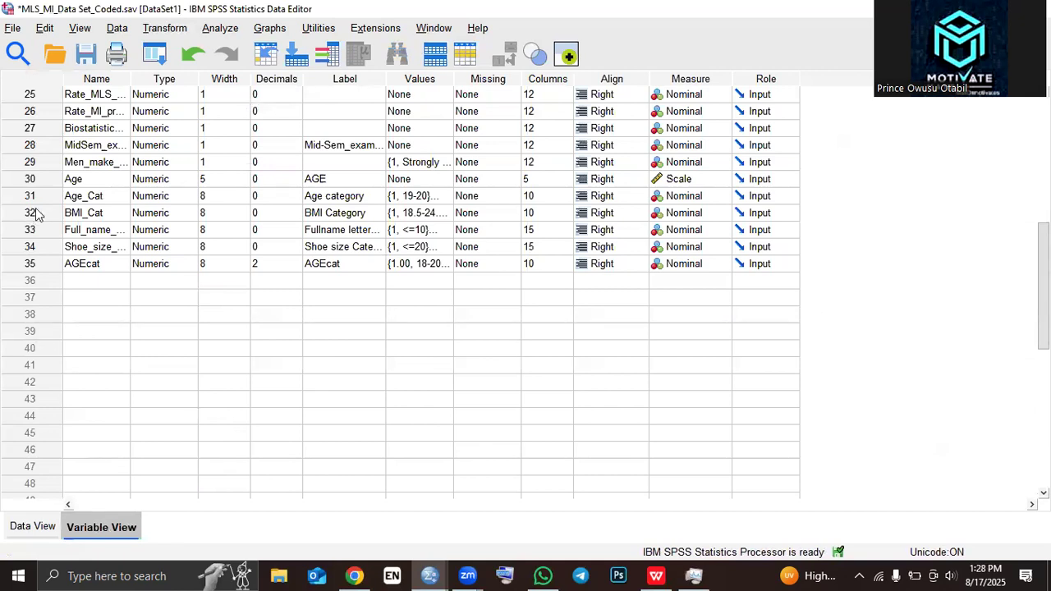
pyautogui.scroll(2, 64, 181)
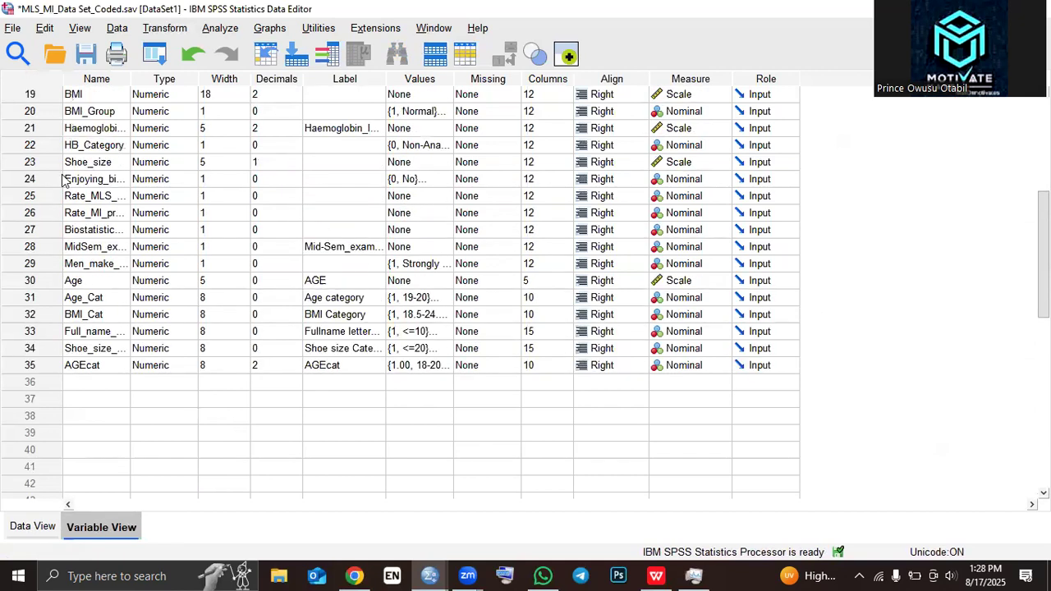
pyautogui.click(57, 114)
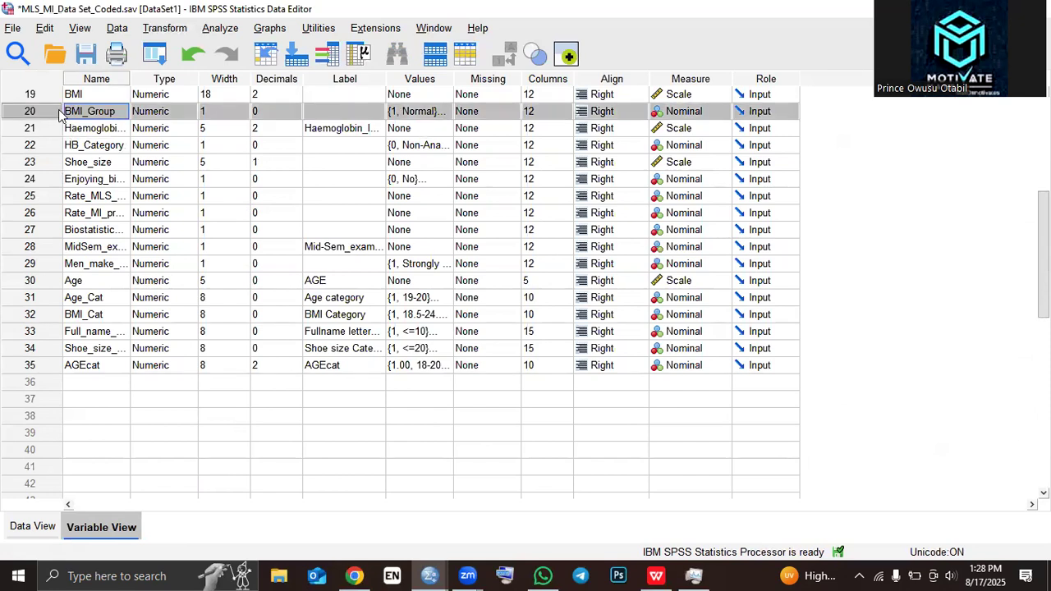
pyautogui.scroll(1, 423, 112)
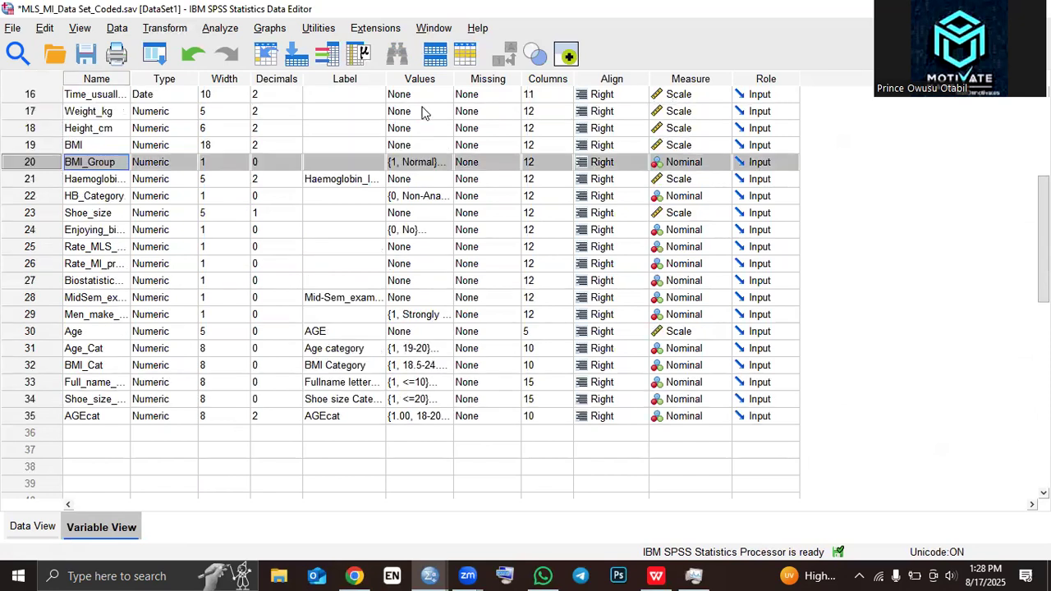
pyautogui.click(444, 163)
pyautogui.click(448, 162)
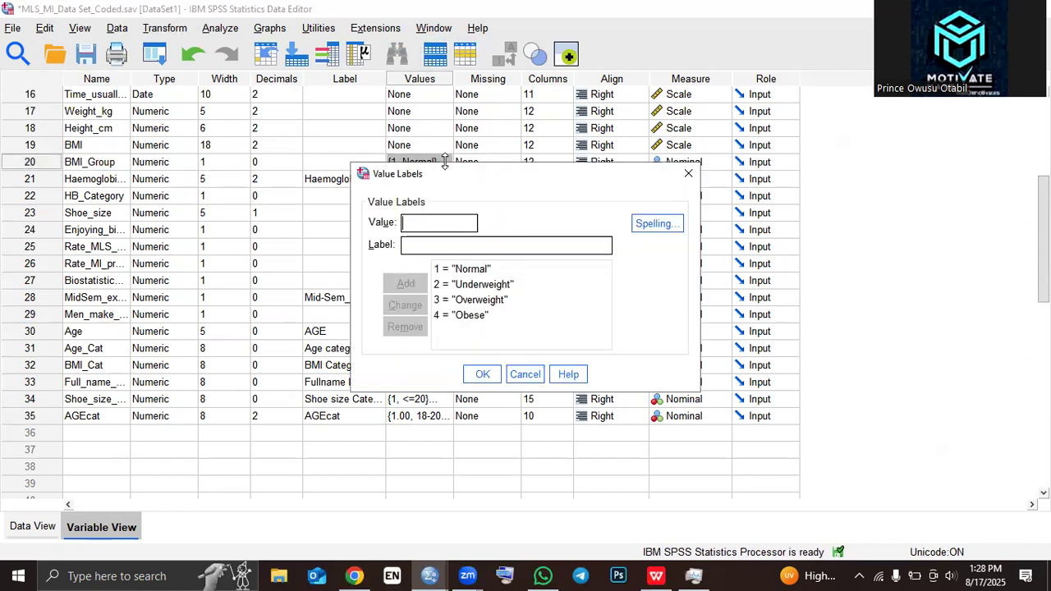
pyautogui.click(471, 271)
pyautogui.click(483, 285)
pyautogui.click(482, 302)
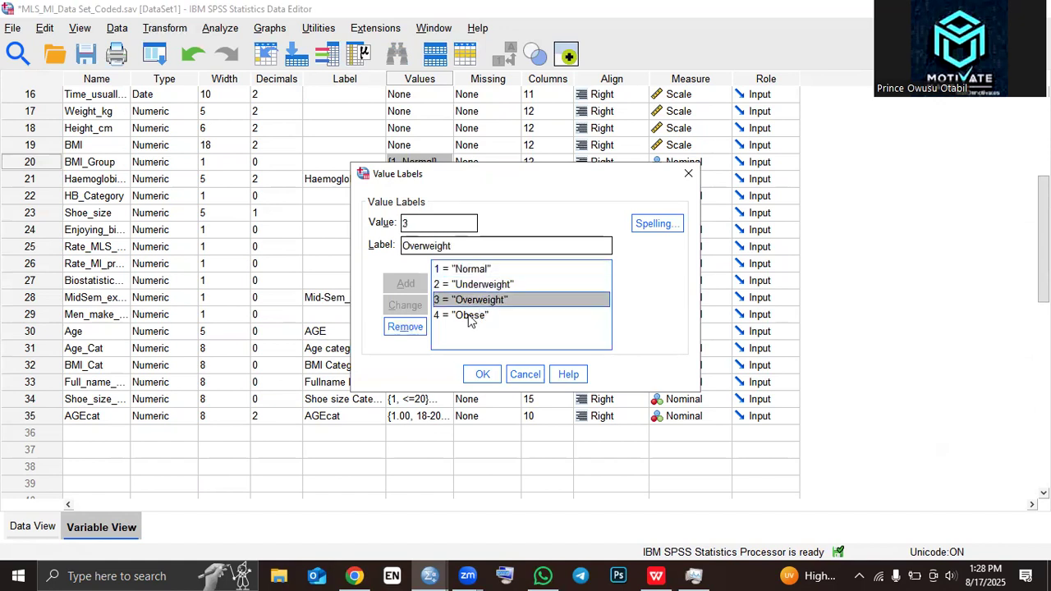
pyautogui.click(470, 317)
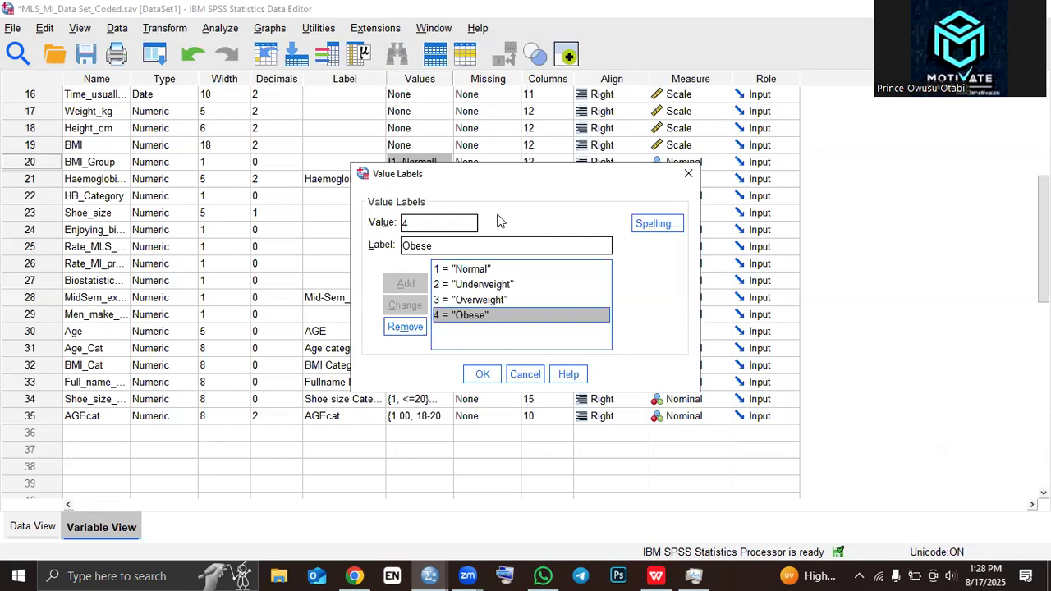
pyautogui.click(472, 381)
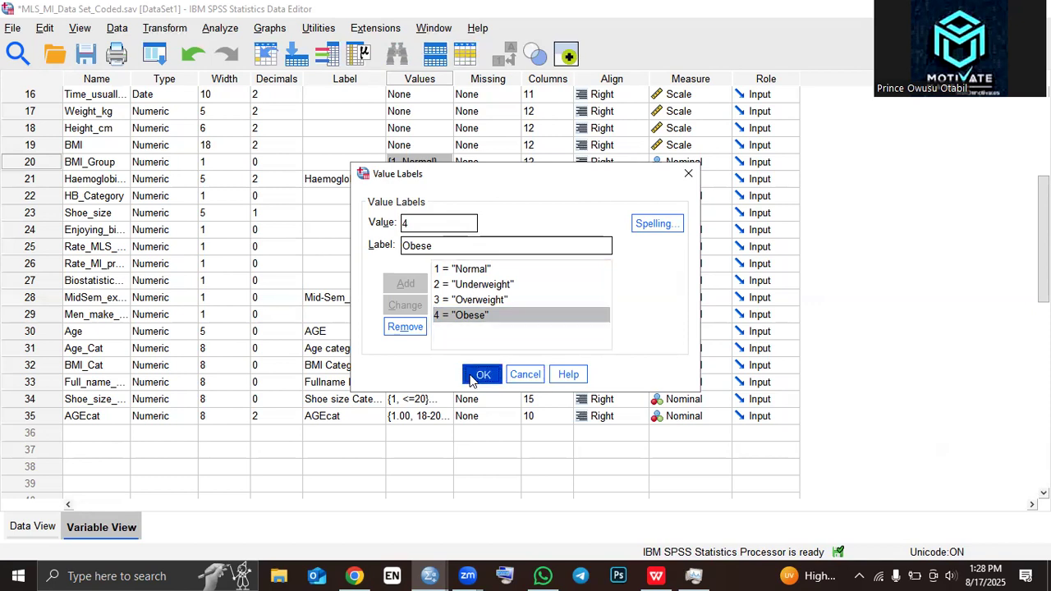
# Return to the data and compare the Haemoglobin_level_gDl column with the neighbouring HB_Category column.
pyautogui.click(57, 528)
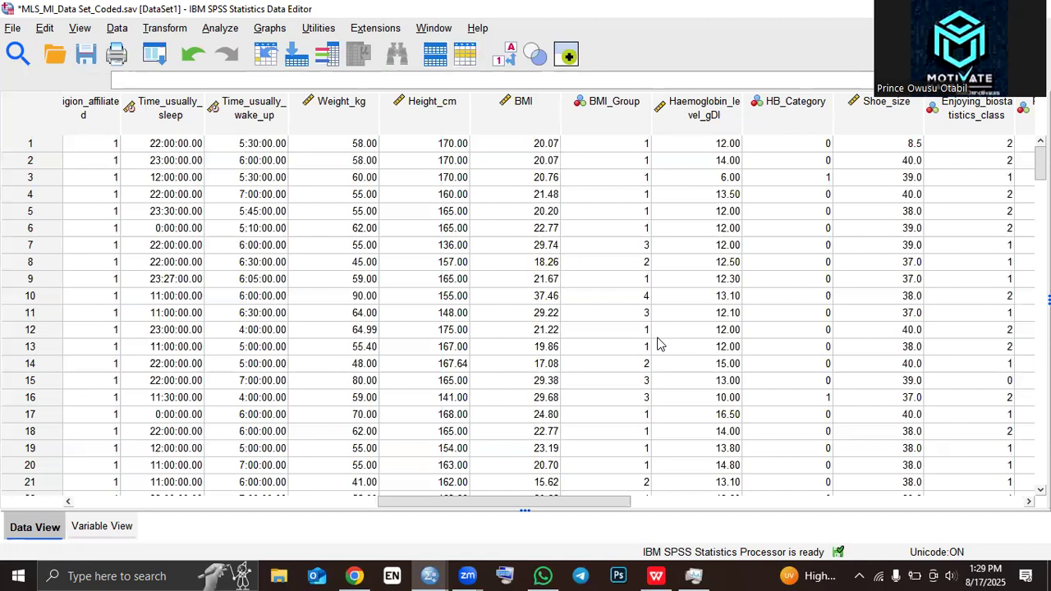
pyautogui.moveTo(576, 499); pyautogui.dragTo(650, 503)
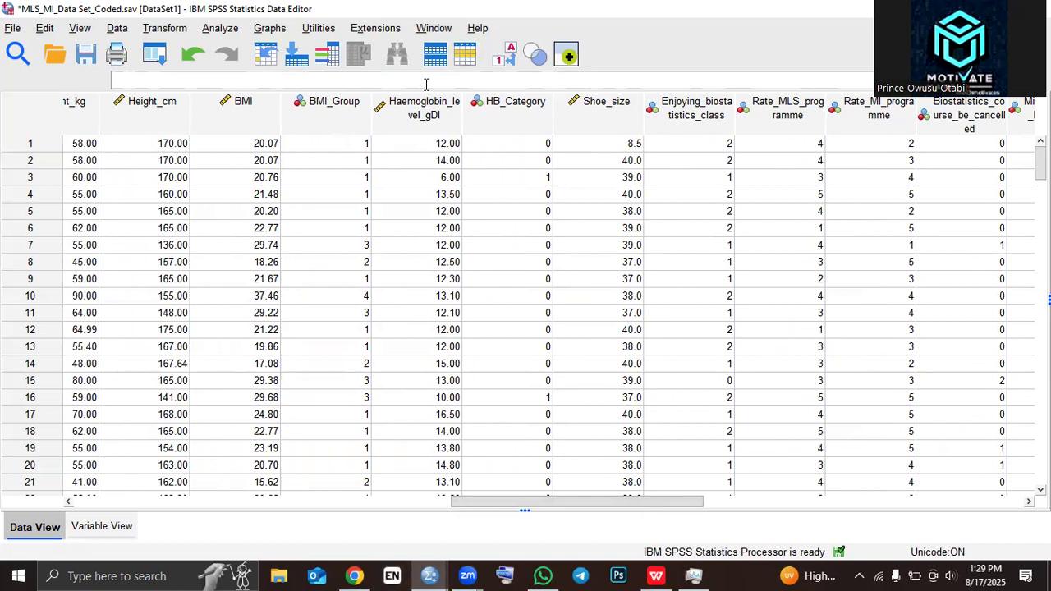
pyautogui.moveTo(437, 117)
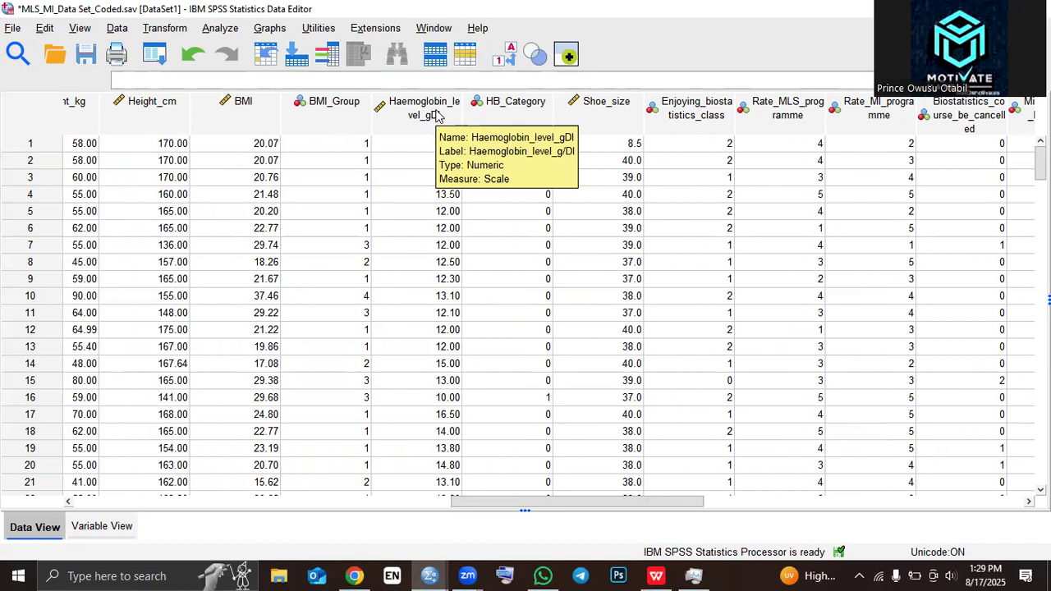
pyautogui.moveTo(493, 121)
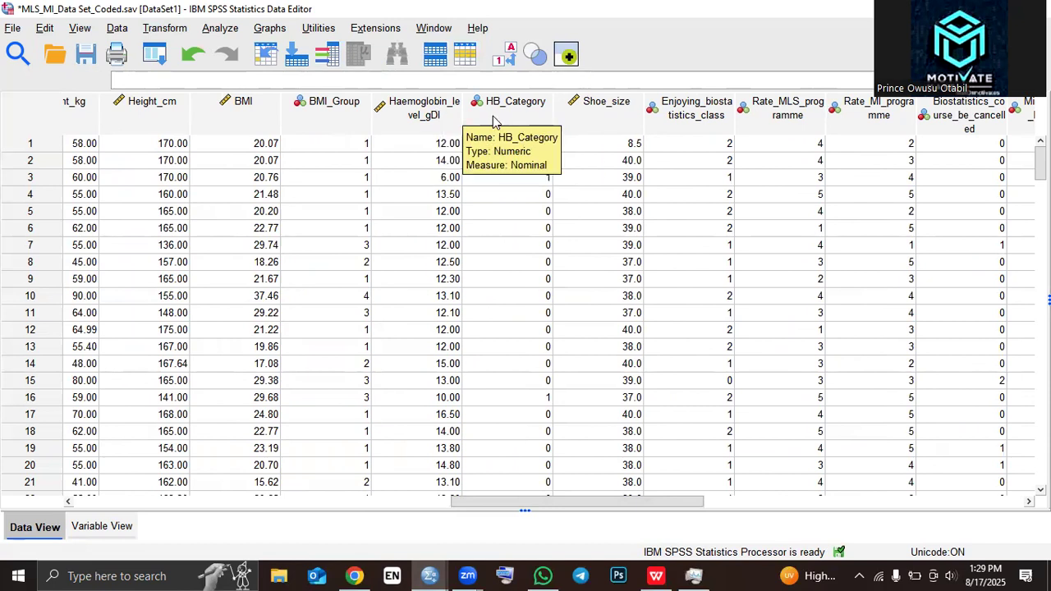
pyautogui.click(410, 117)
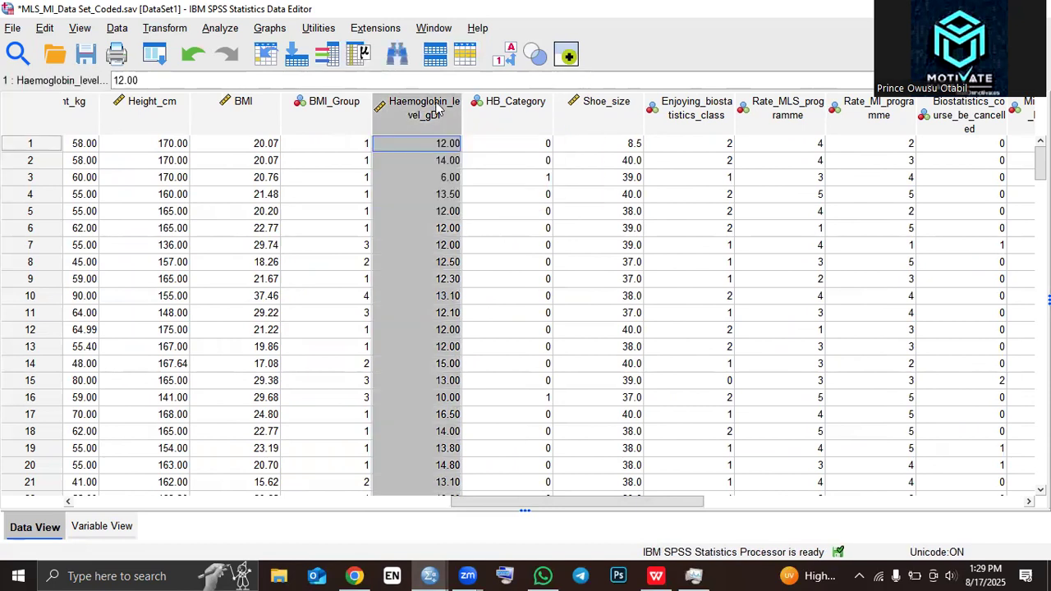
pyautogui.click(509, 115)
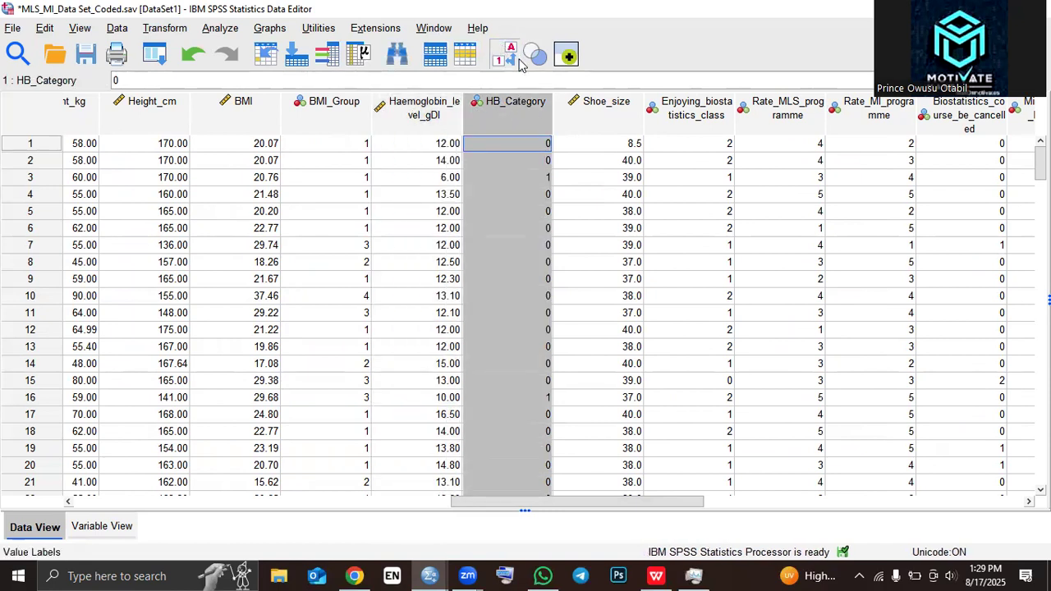
# Display value labels instead of numeric codes in the data and examine the HB_Category categories across the cases.
pyautogui.click(520, 64)
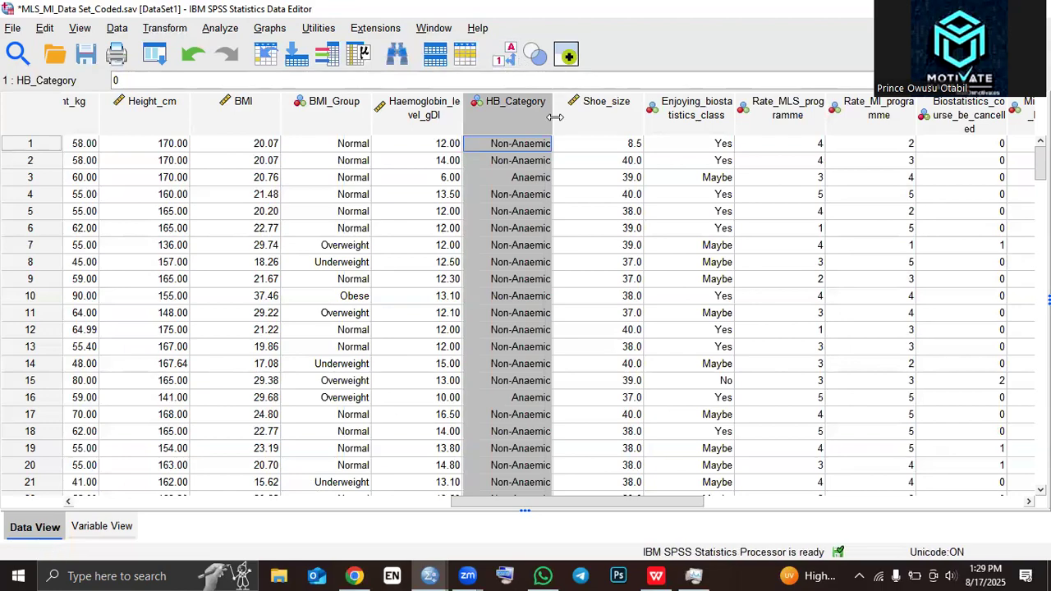
pyautogui.scroll(-14, 555, 116)
pyautogui.scroll(-5, 537, 117)
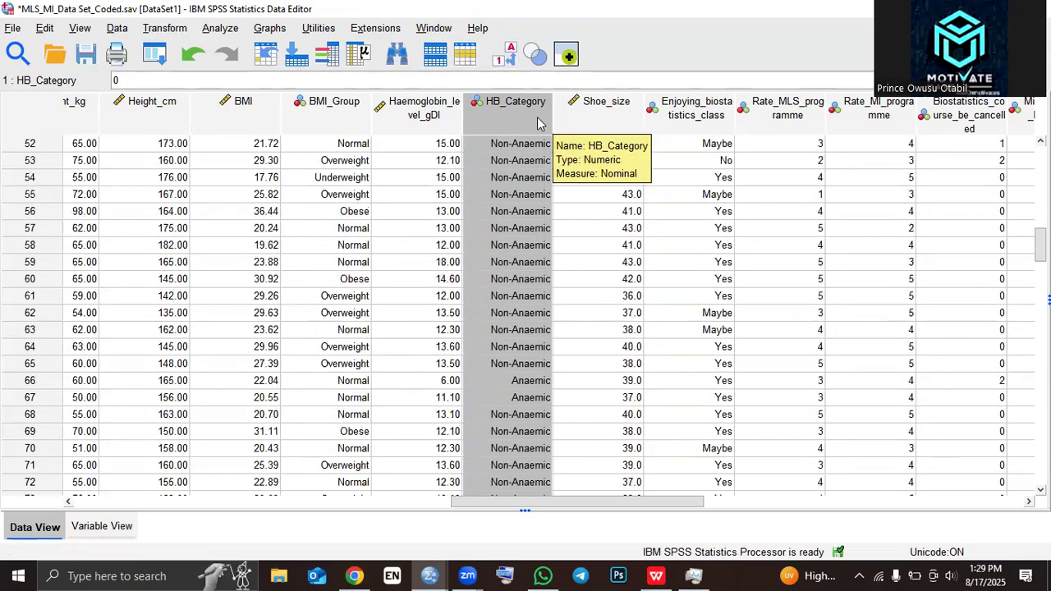
pyautogui.scroll(8, 579, 152)
pyautogui.scroll(11, 579, 152)
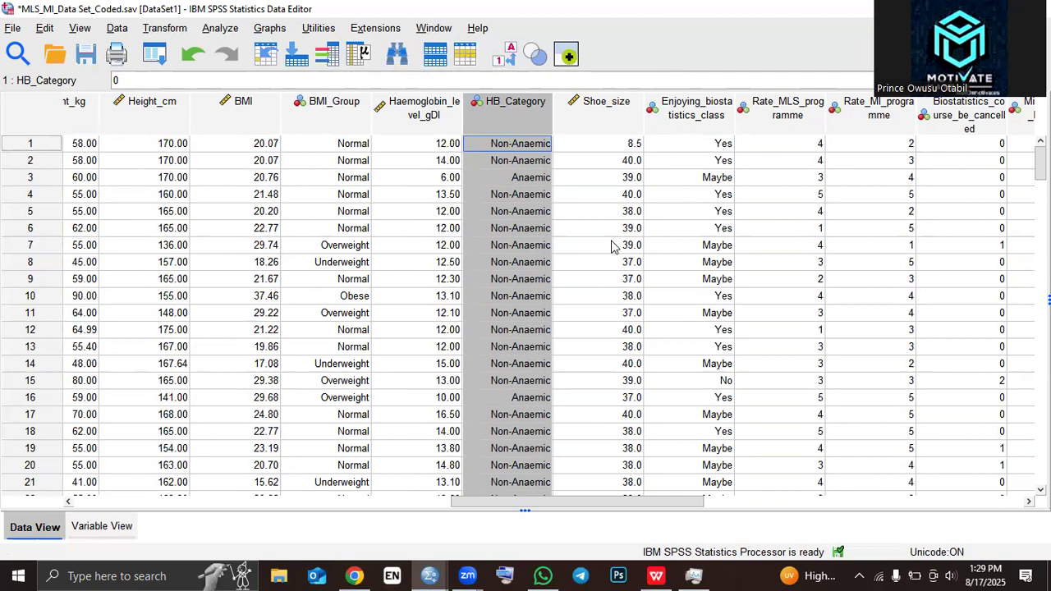
# Examine the category variables at the end of the data columns, from Age_Cat through AGEcat.
pyautogui.click(166, 30)
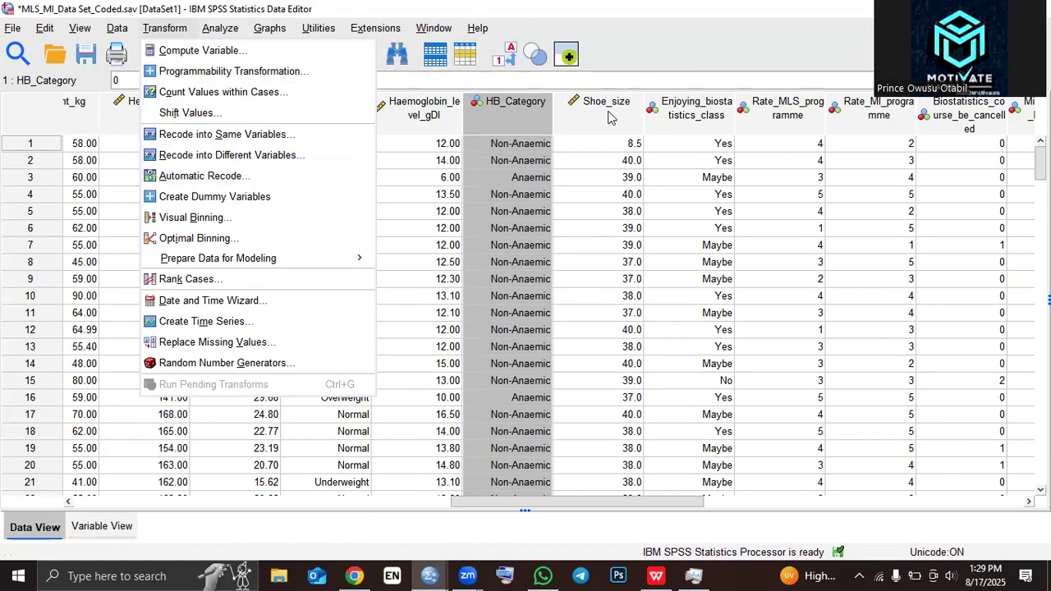
pyautogui.click(610, 501)
pyautogui.moveTo(610, 501)
pyautogui.mouseDown()
pyautogui.moveTo(662, 509)
pyautogui.moveTo(597, 503)
pyautogui.mouseUp()
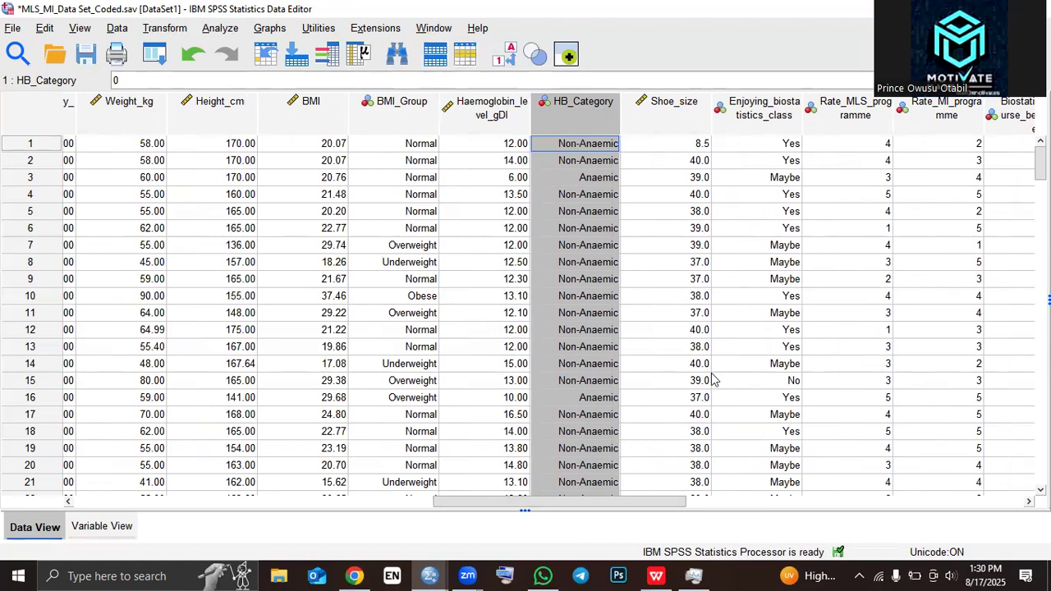
pyautogui.moveTo(574, 502); pyautogui.dragTo(788, 475)
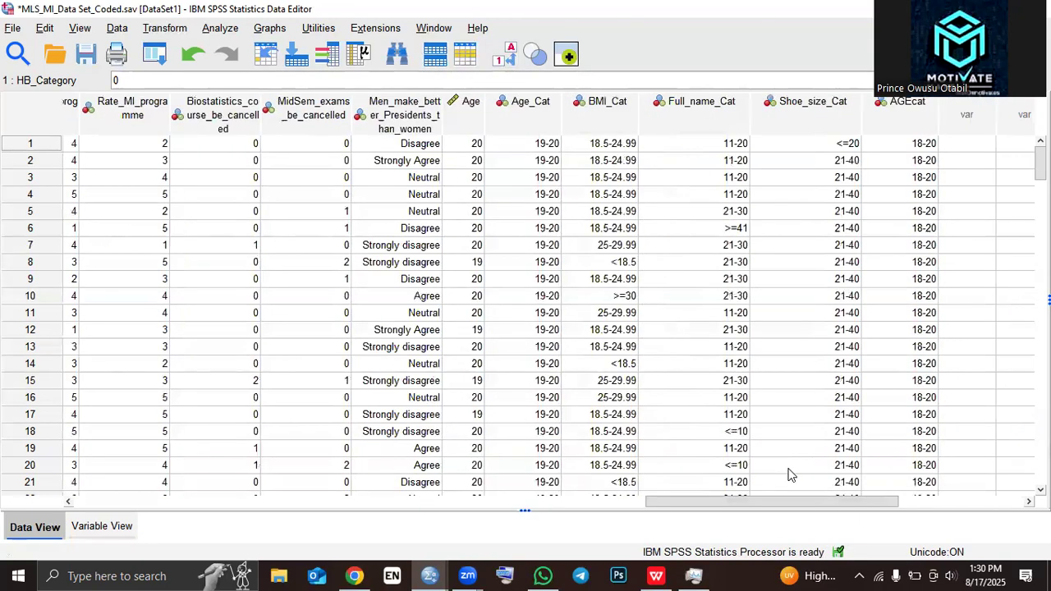